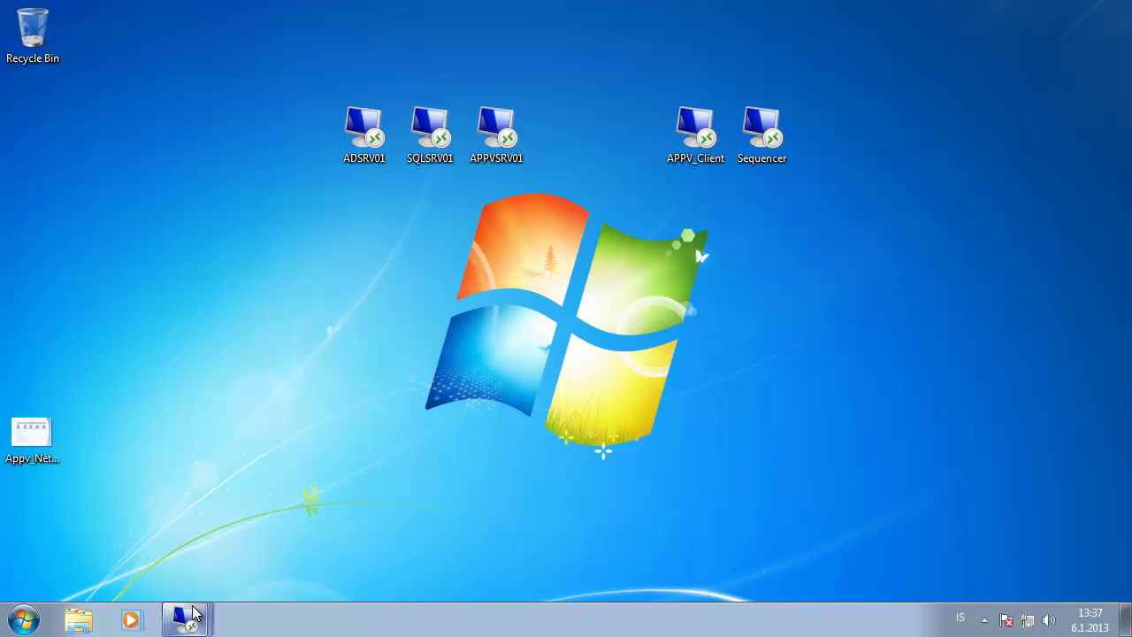
Switch to the ADSRV01 remote desktop session and bring up Active Directory Users and Computers
mouse_move(177, 613)
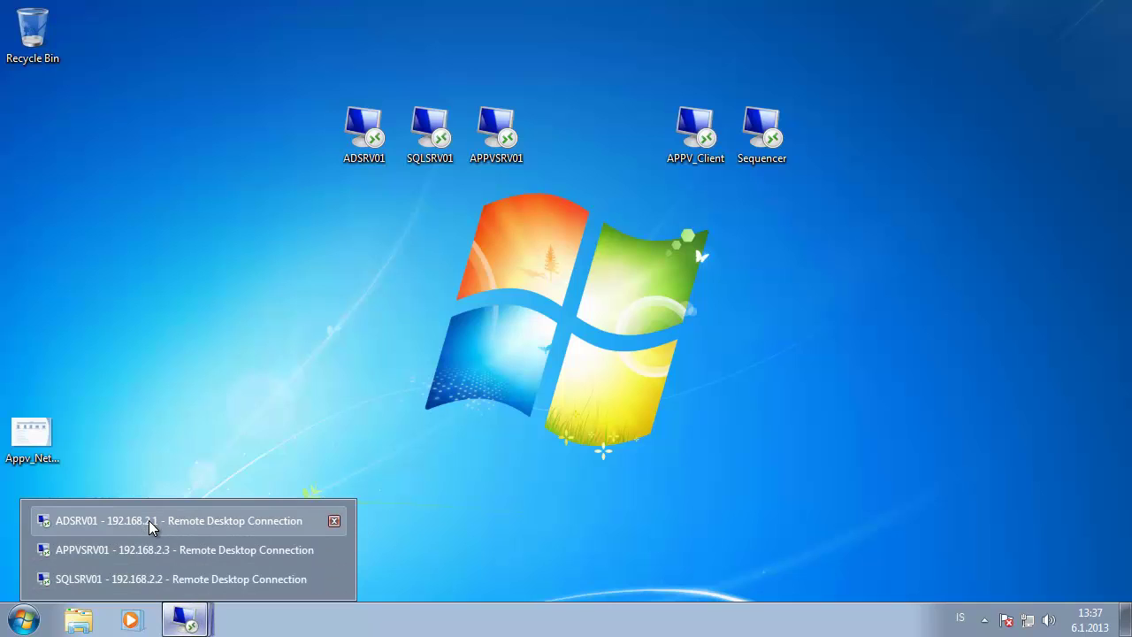
left_click(224, 519)
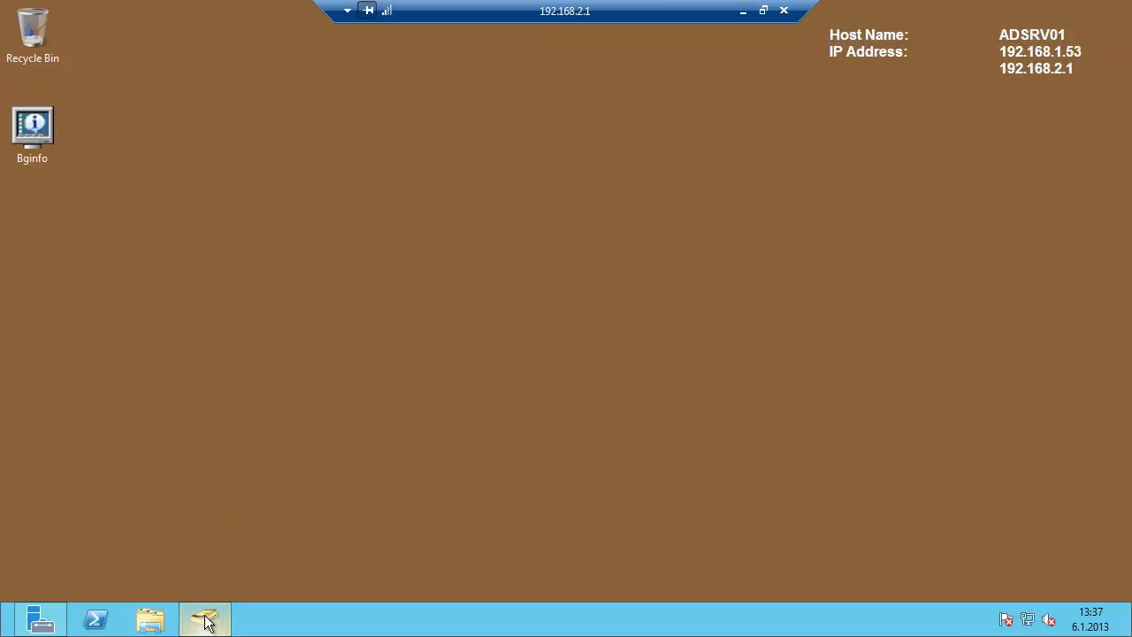
mouse_move(205, 619)
left_click(206, 523)
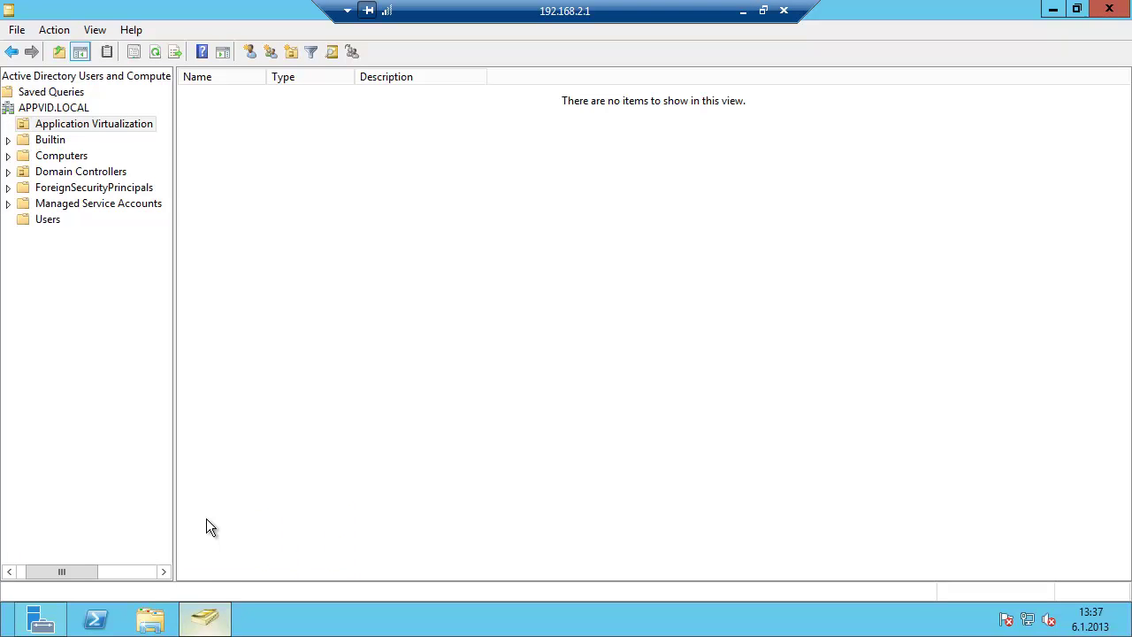
Create a global security group named appv_admins in the Application Virtualization organizational unit
left_click(85, 126)
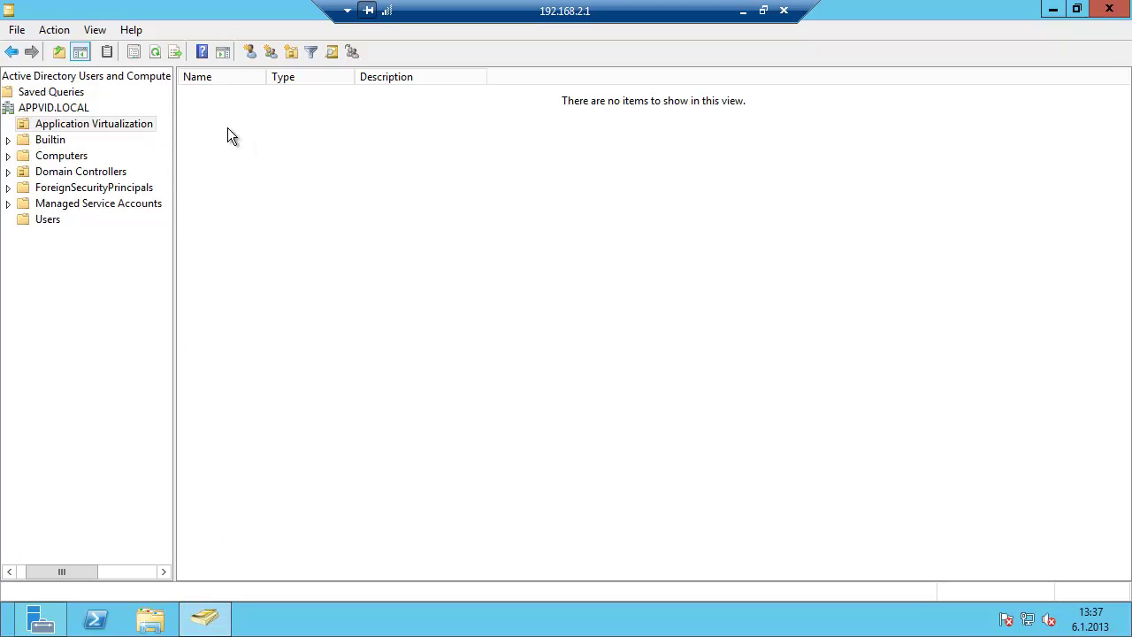
left_click(269, 53)
left_click_drag(251, 24, 513, 157)
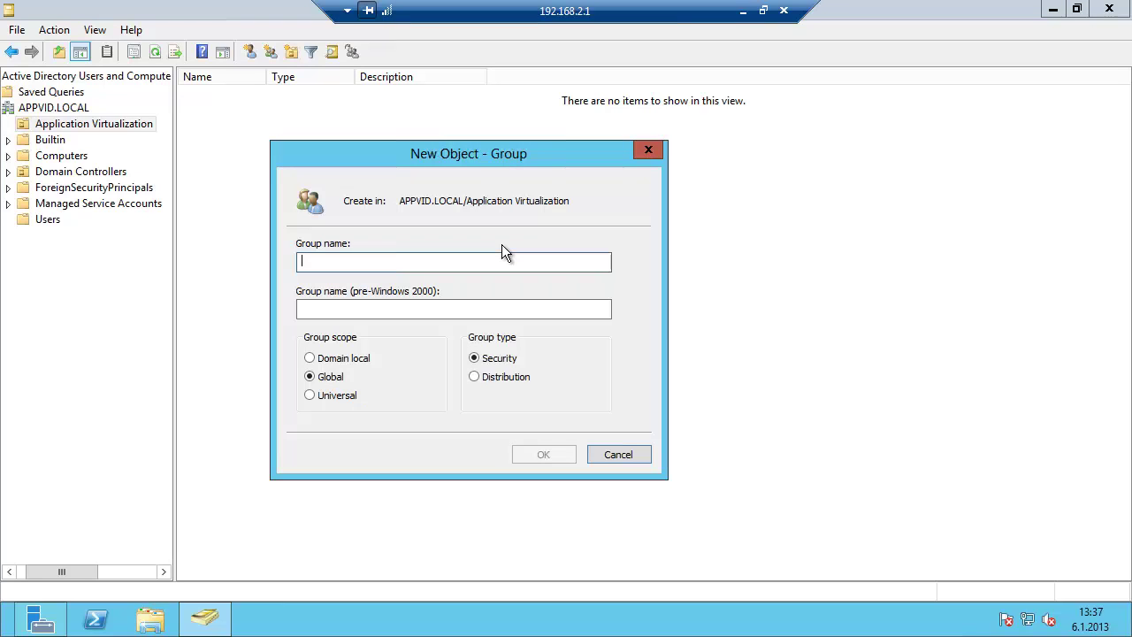
type("appv")
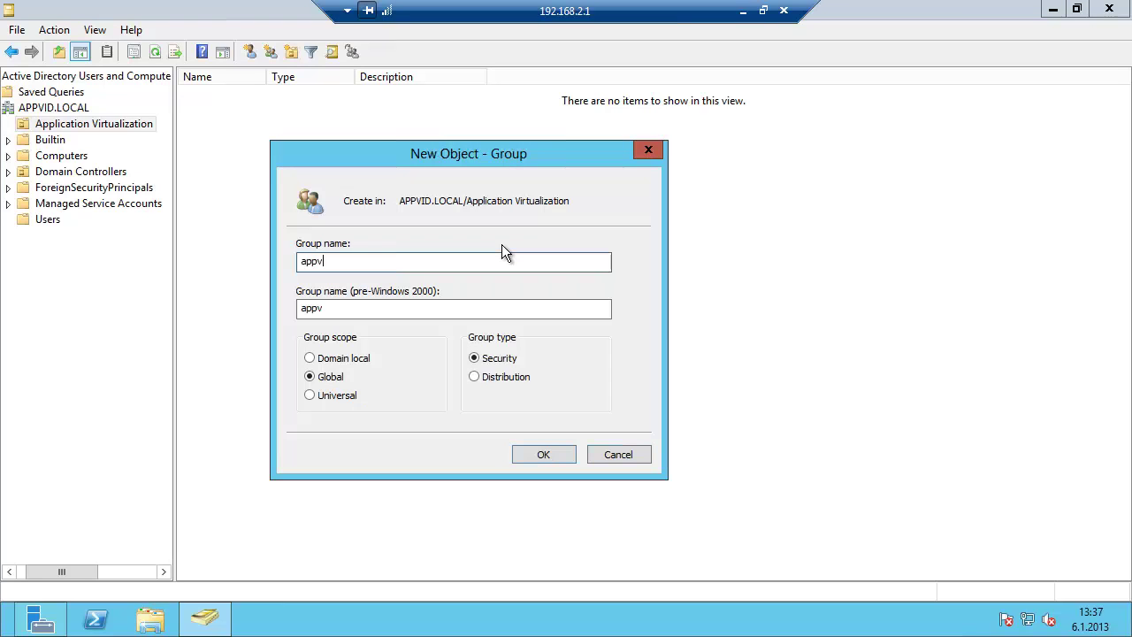
type("_admins")
key("Return")
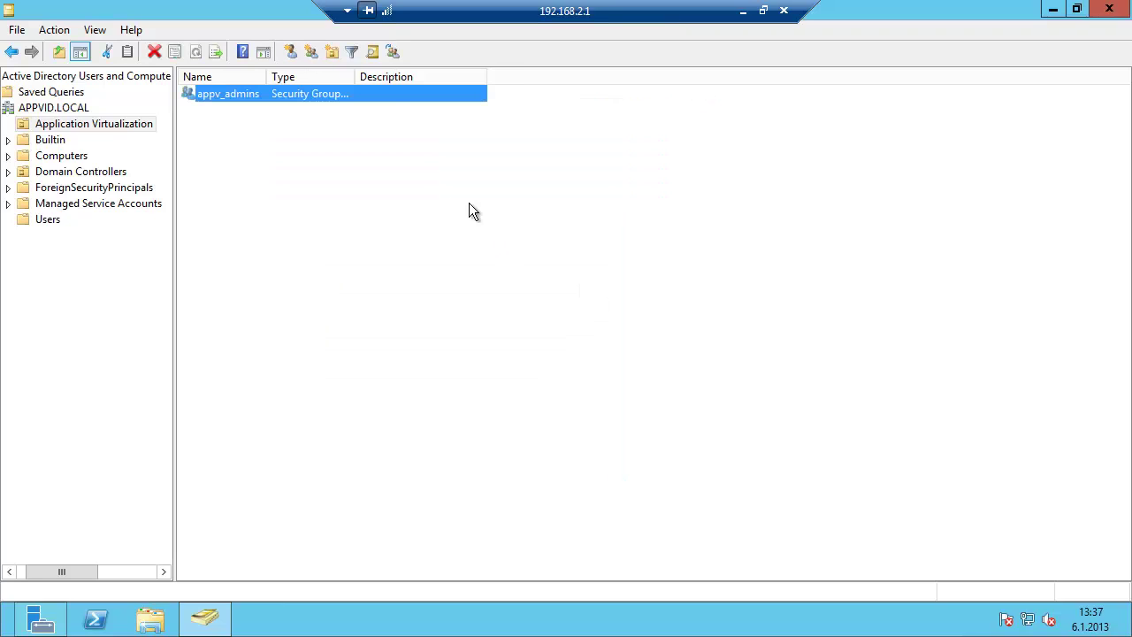
Add the administrator account as a member of the appv_admins group
double_click(317, 98)
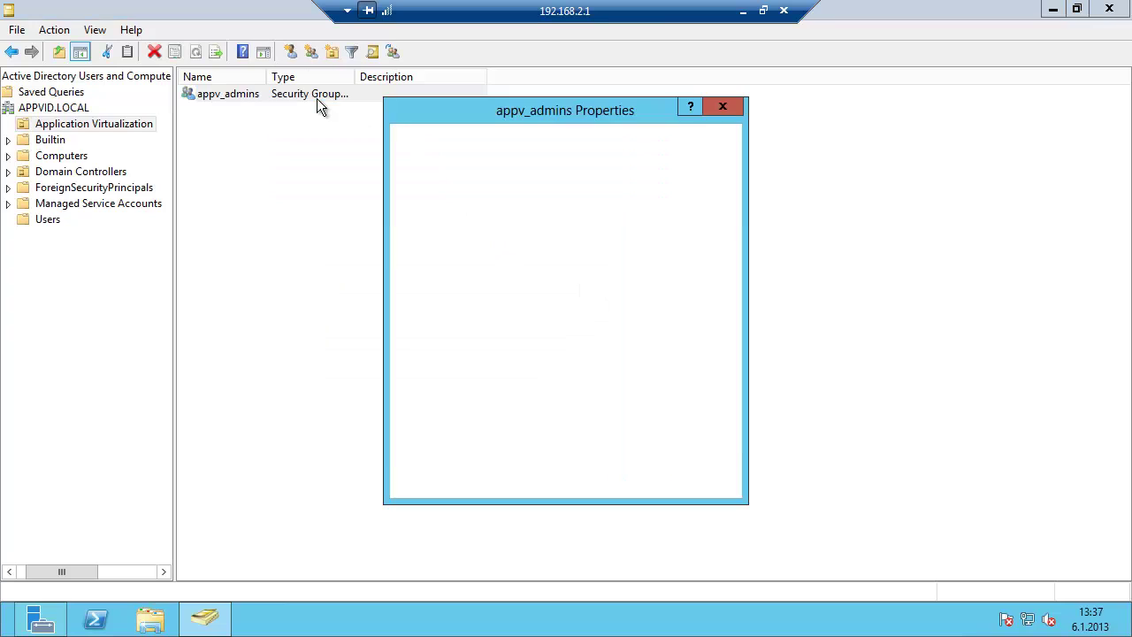
left_click(467, 139)
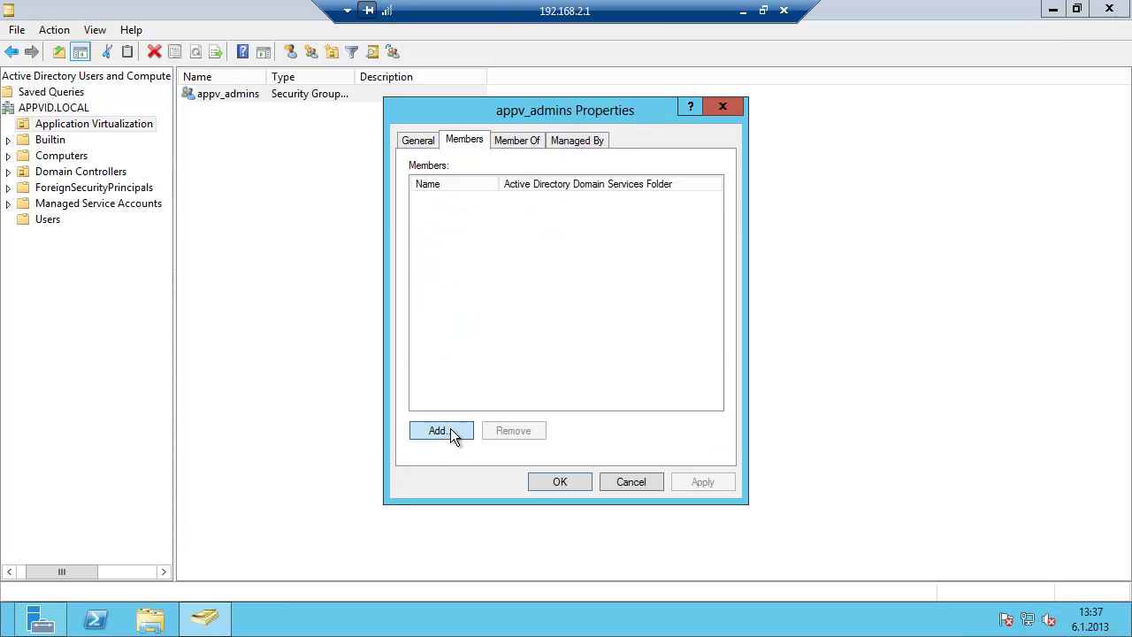
type("administrator")
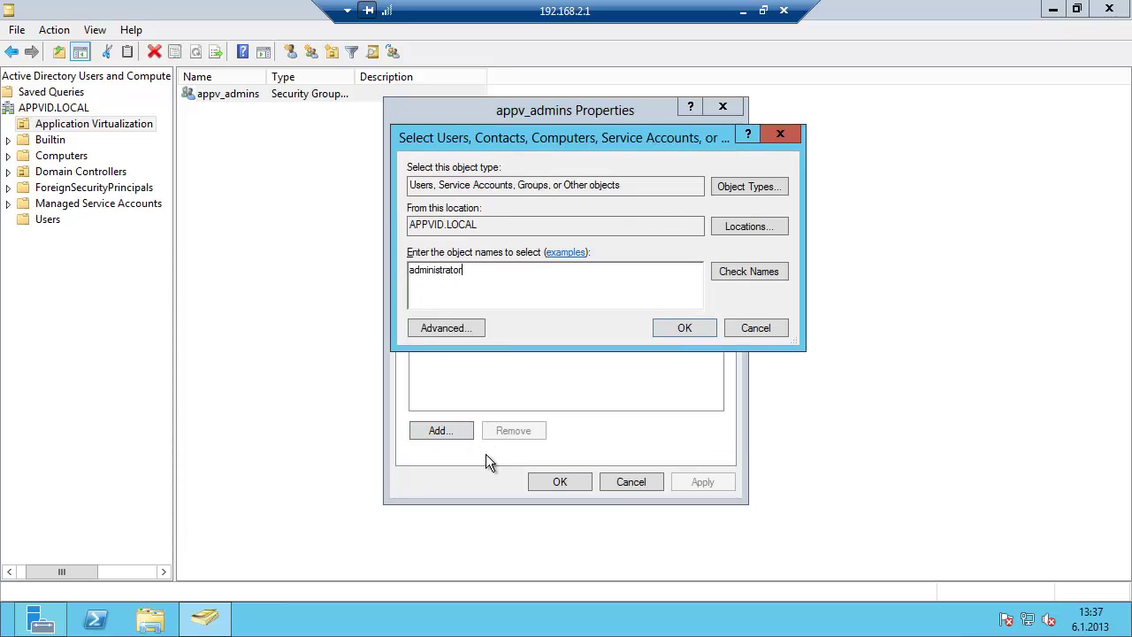
key("Return")
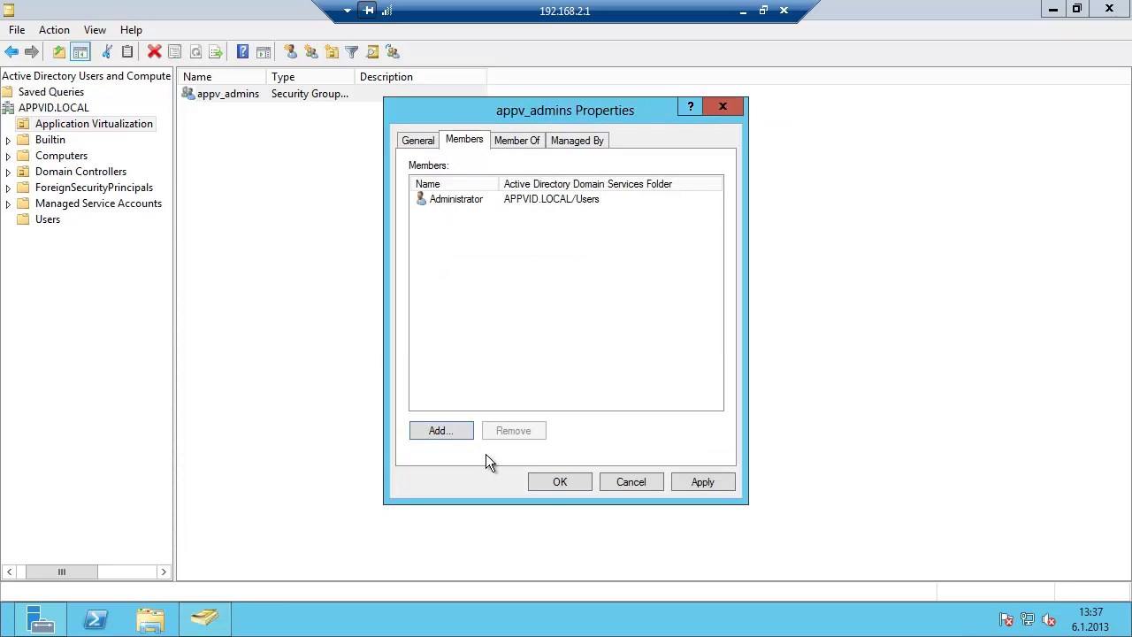
left_click(557, 481)
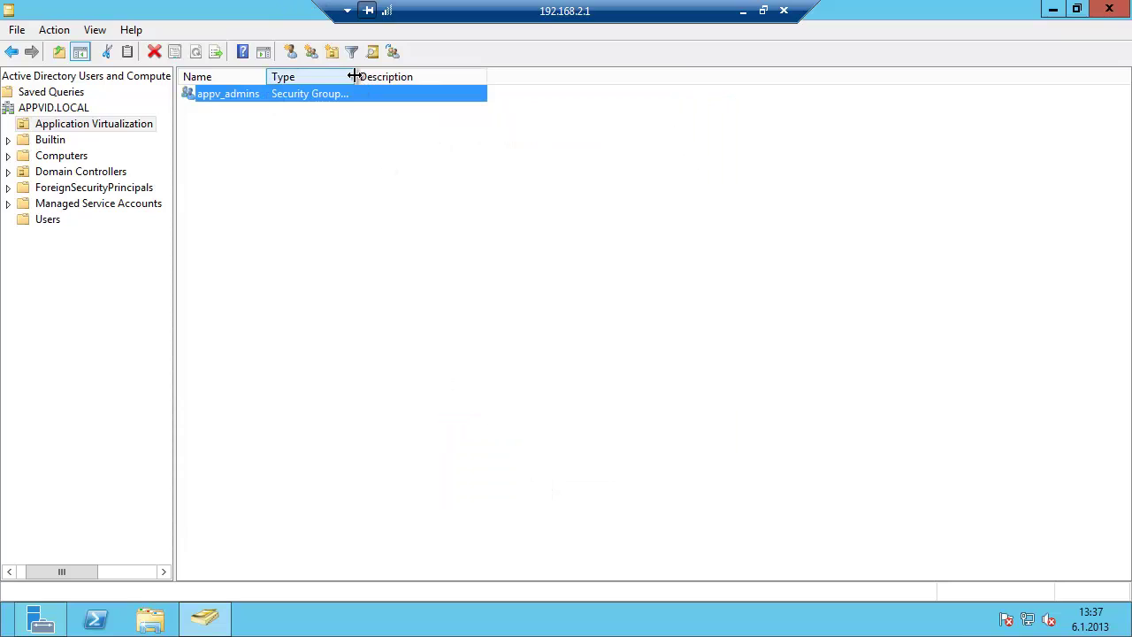
Widen the Type and Name columns of the object list so the full group type is readable
left_click_drag(354, 76, 414, 76)
left_click_drag(267, 77, 286, 77)
left_click(247, 130)
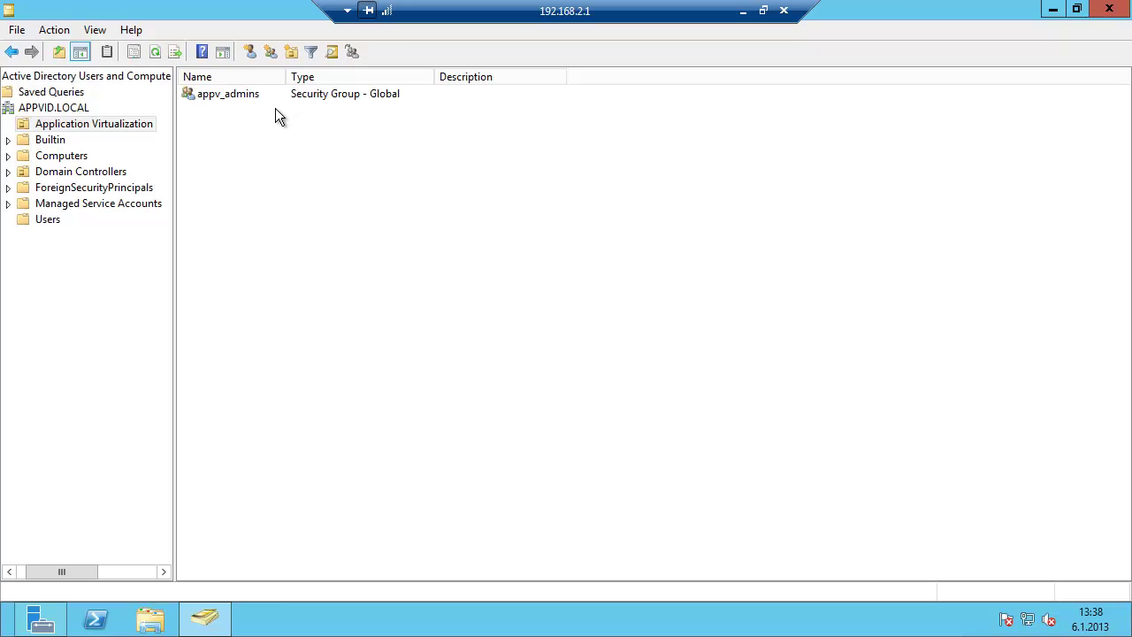
left_click(228, 99)
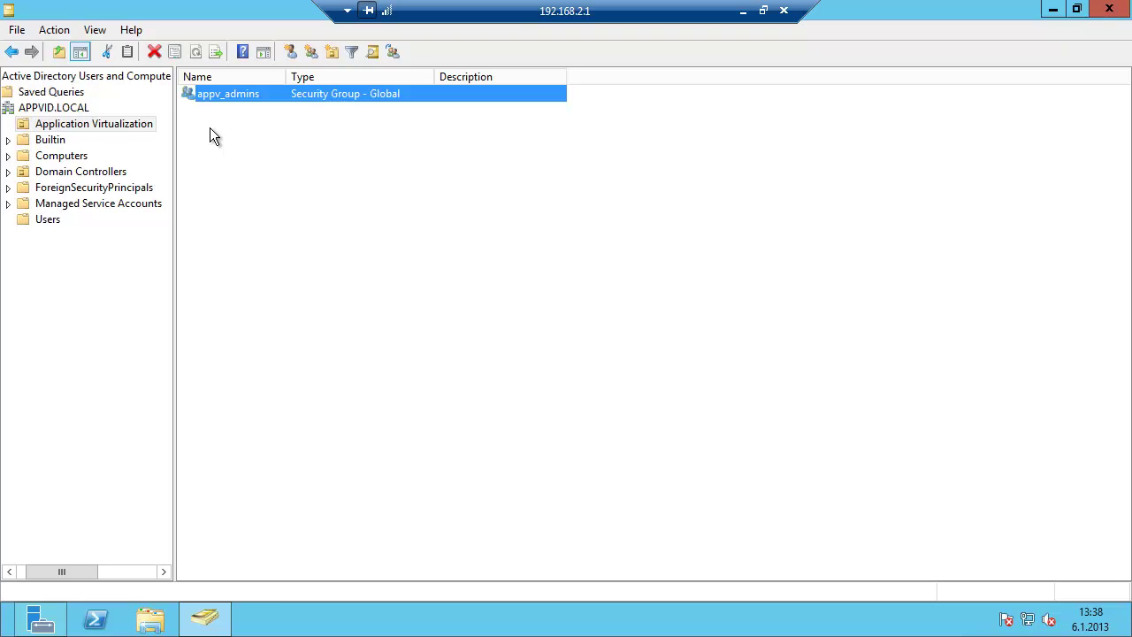
left_click(218, 135)
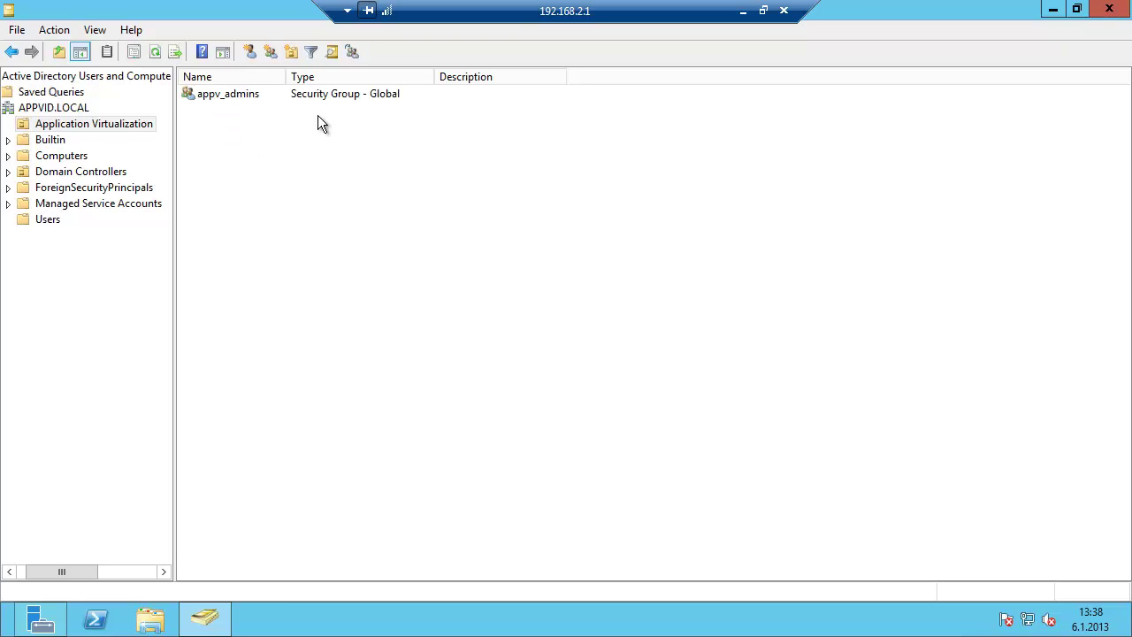
left_click(269, 51)
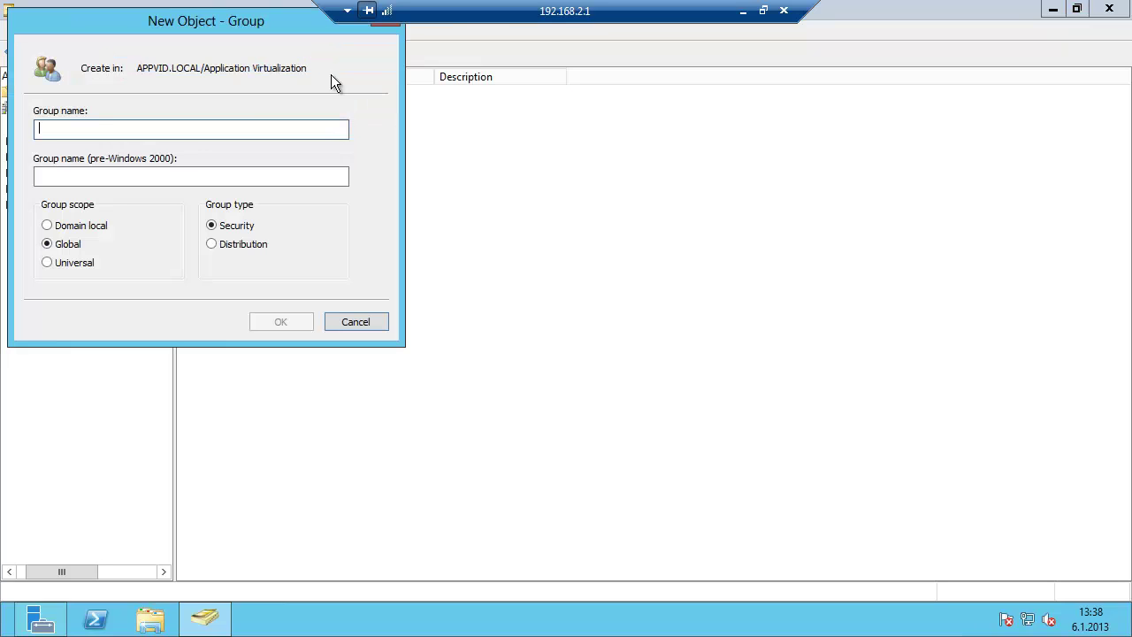
left_click_drag(269, 24, 430, 146)
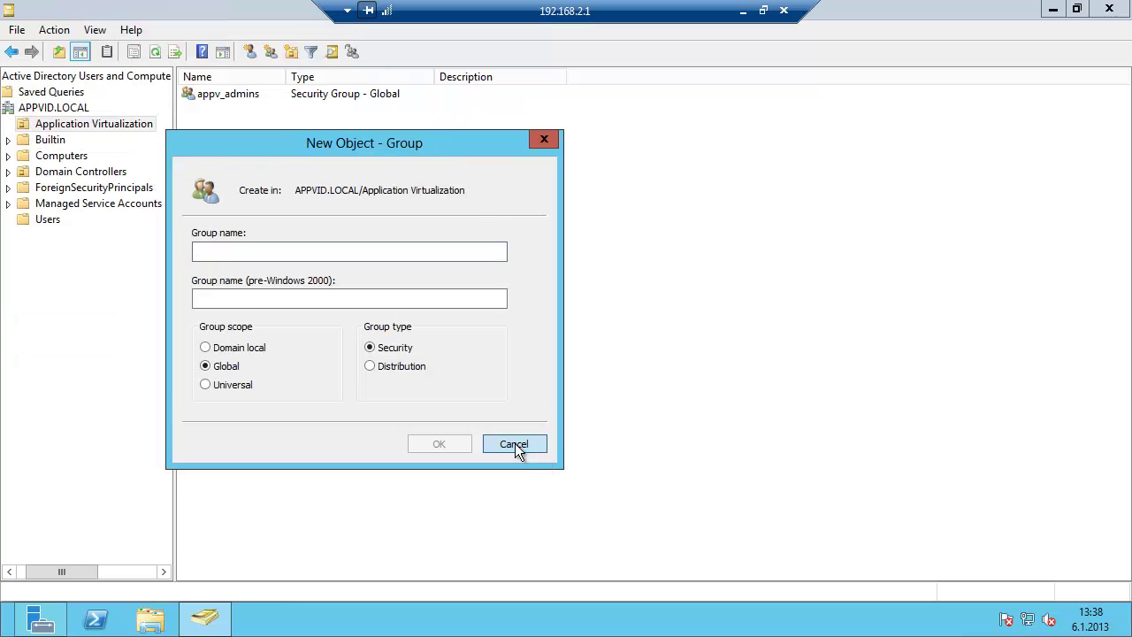
left_click(518, 449)
Create an organizational unit named App-V Software inside Application Virtualization, keeping the protection from accidental deletion
right_click(116, 126)
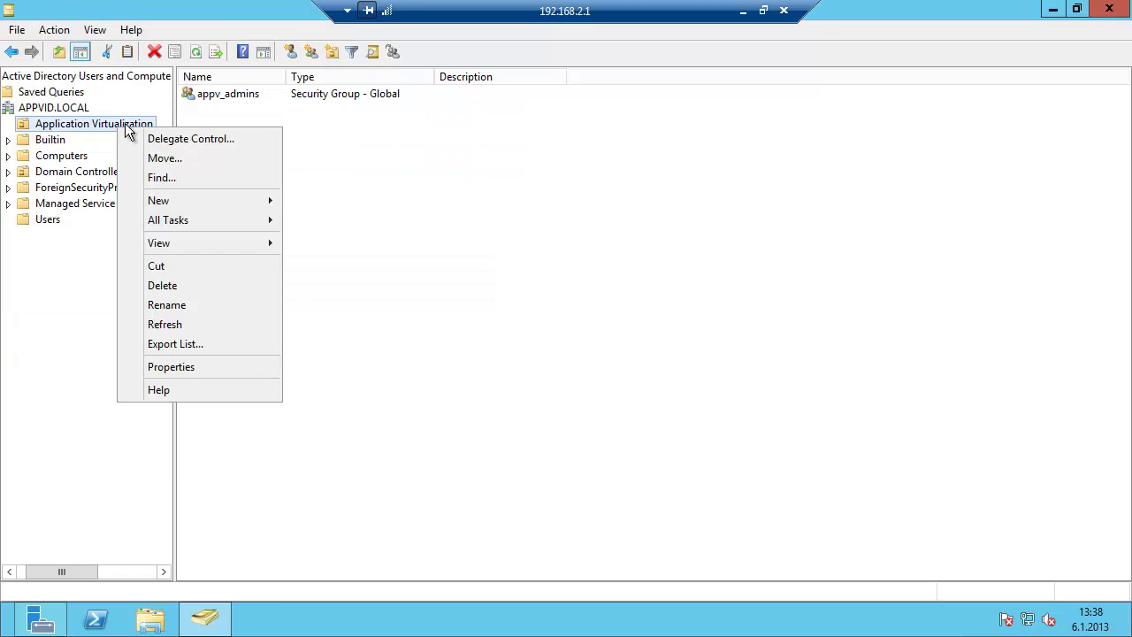
left_click(338, 52)
left_click_drag(189, 19, 487, 182)
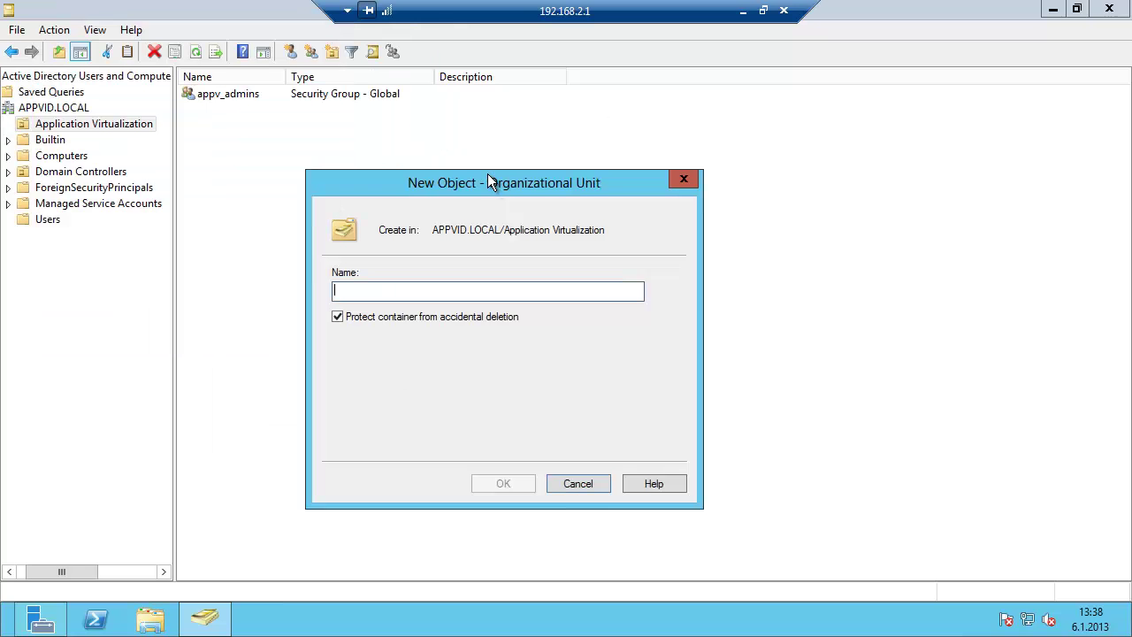
type("AppV")
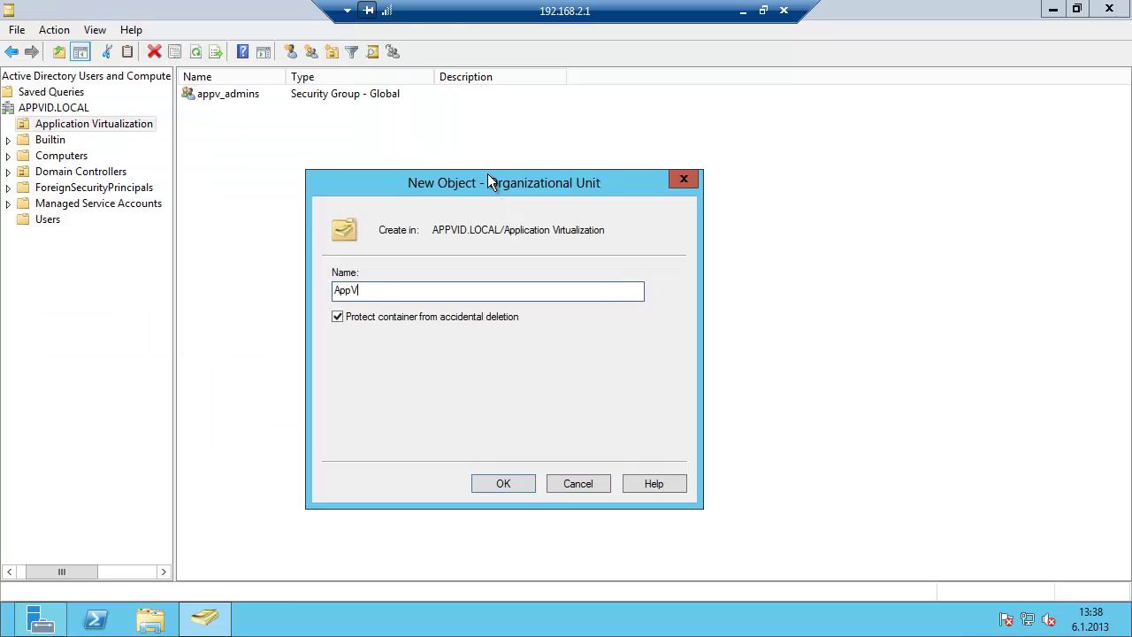
key("BackSpace")
type("-V Software")
key("Return")
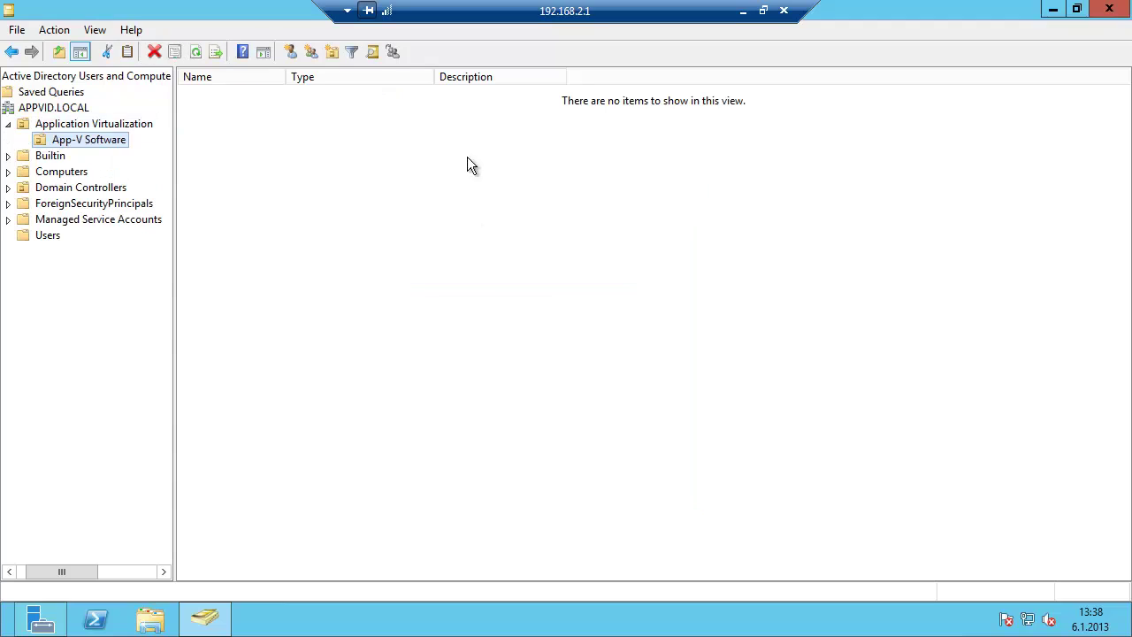
Create a global security group named AppV_Software_Firefox in the App-V Software organizational unit
left_click(129, 126)
left_click(126, 141)
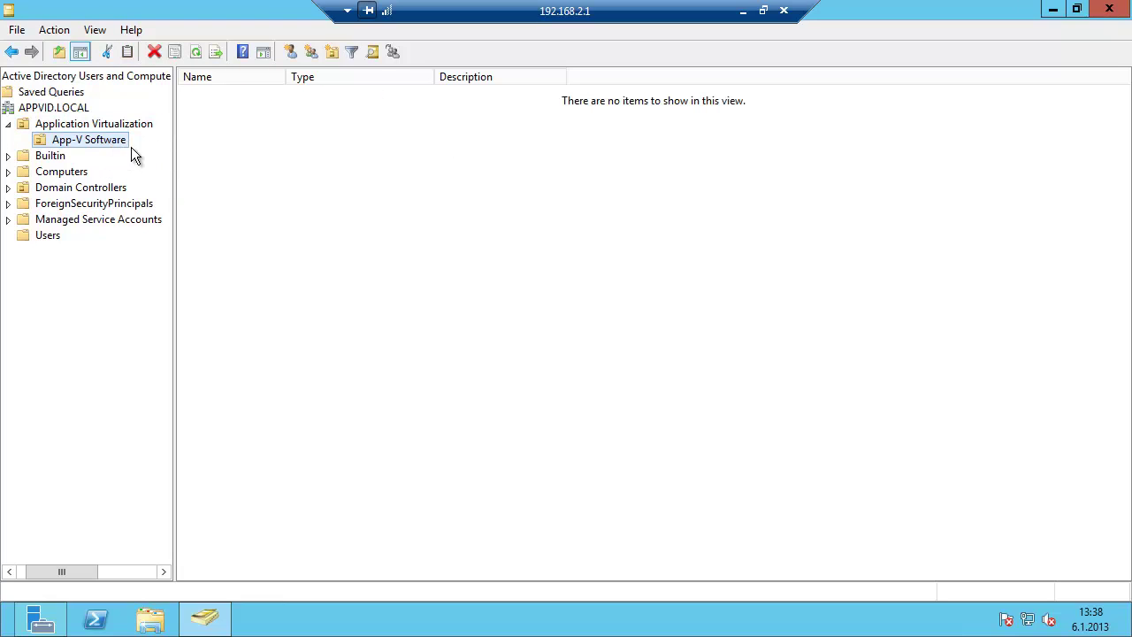
left_click(312, 53)
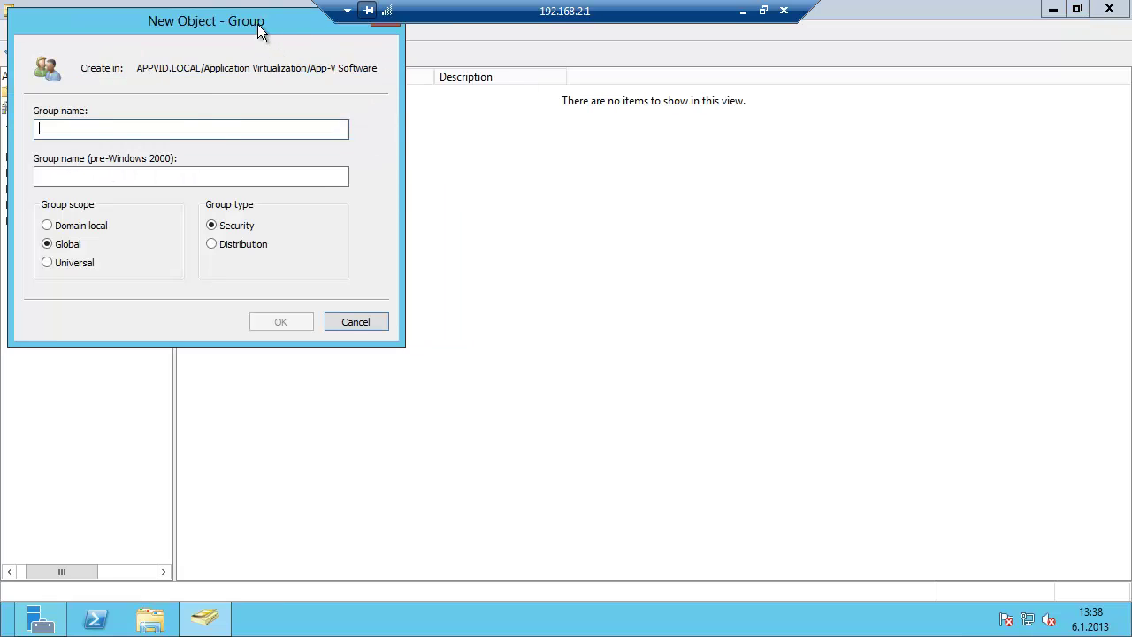
left_click_drag(257, 24, 570, 186)
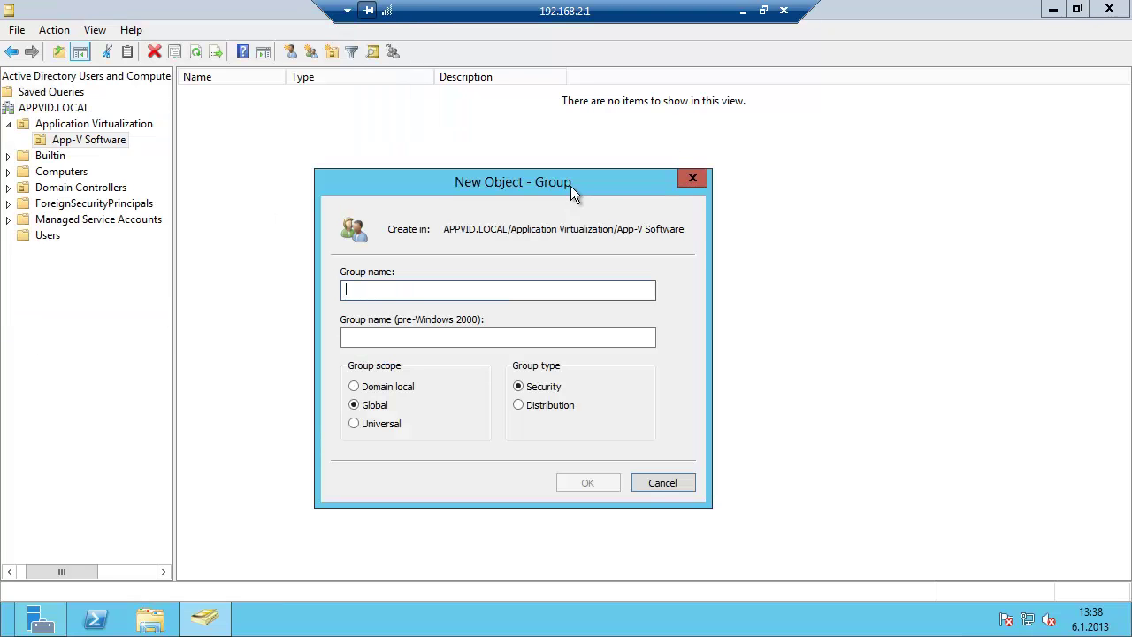
type("F")
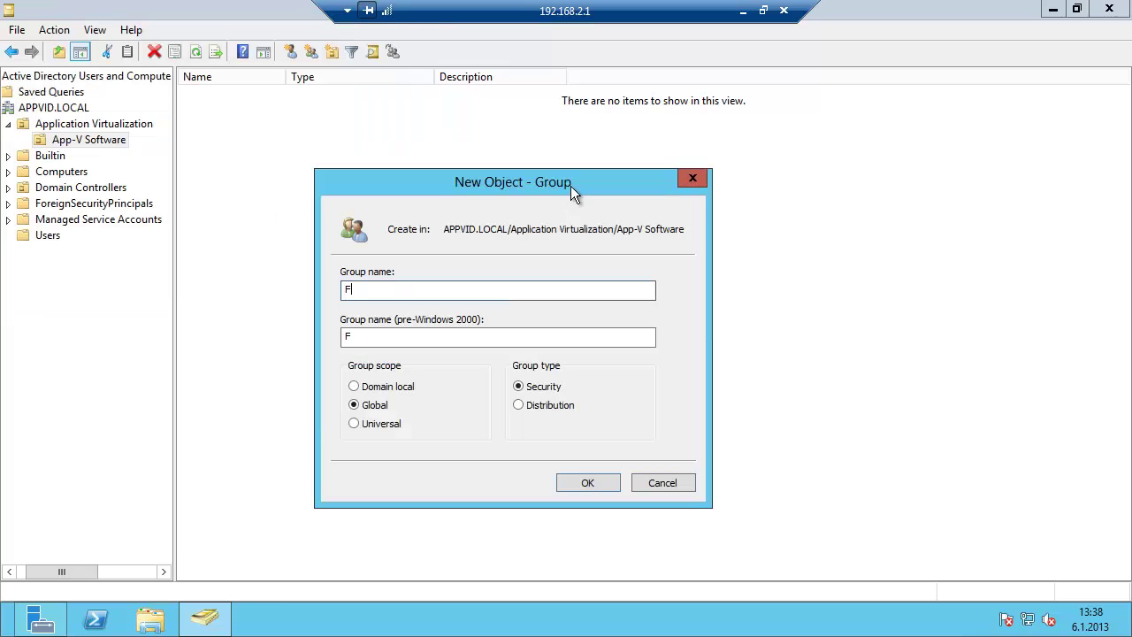
type("irefo")
type("x")
type("AppV")
type("_")
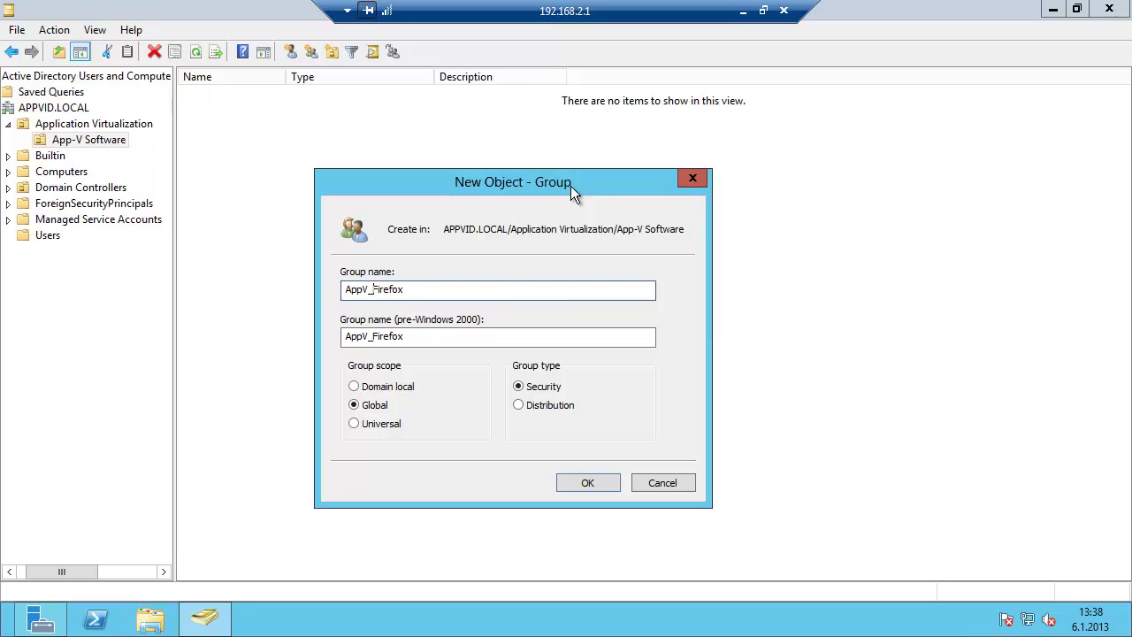
type("Software_")
left_click(453, 290)
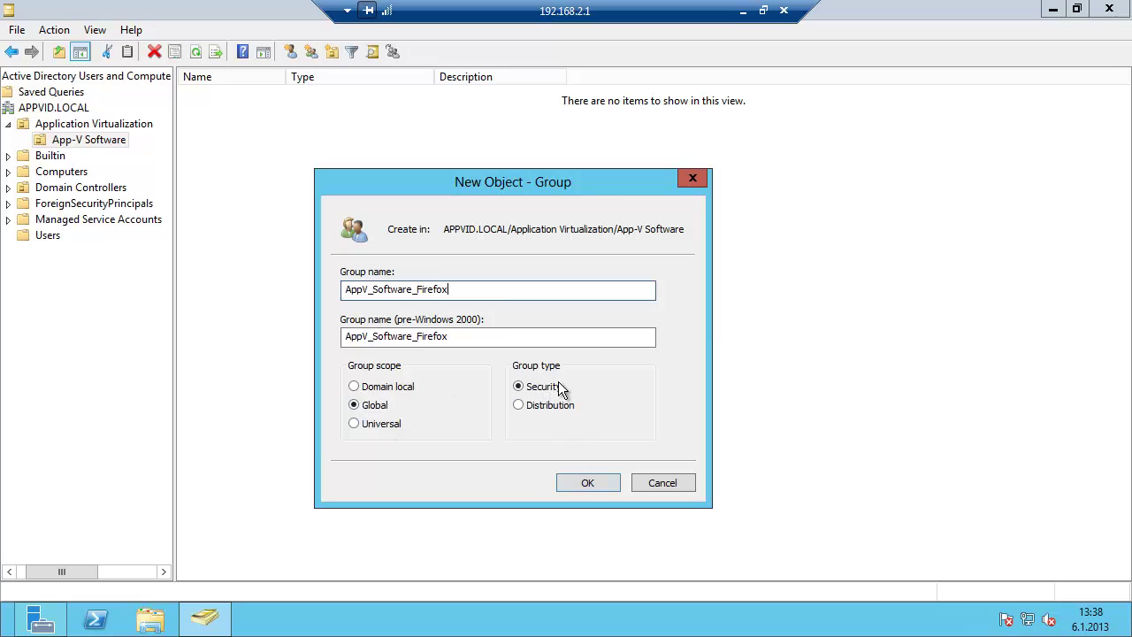
left_click(584, 480)
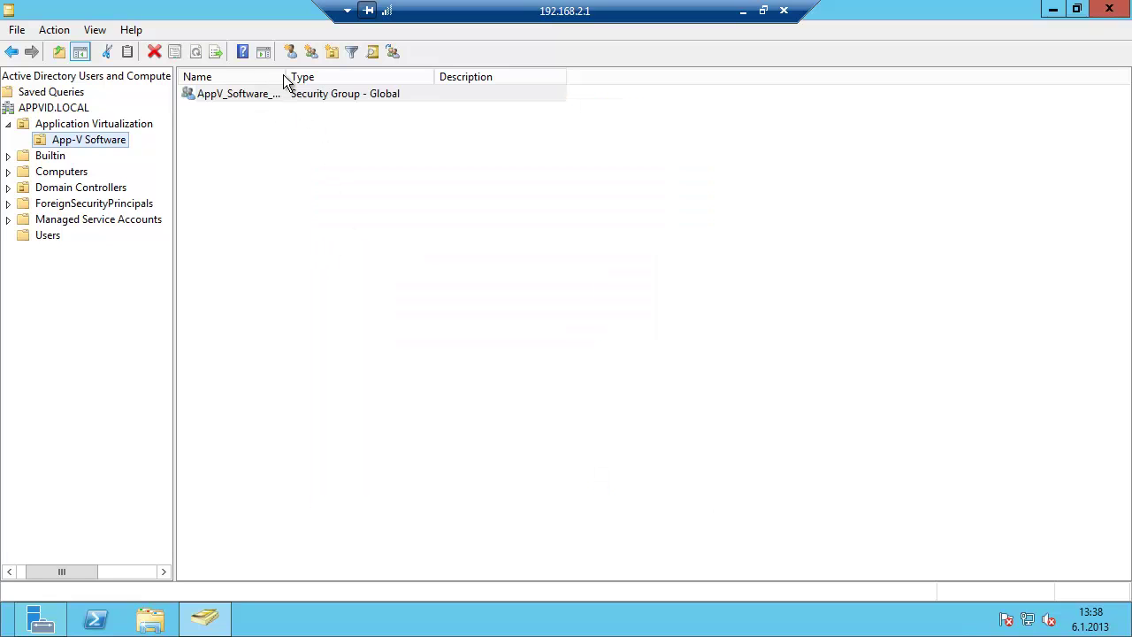
Add the administrator account as a member of the AppV_Software_Firefox group and fit the Name column to its contents
double_click(286, 98)
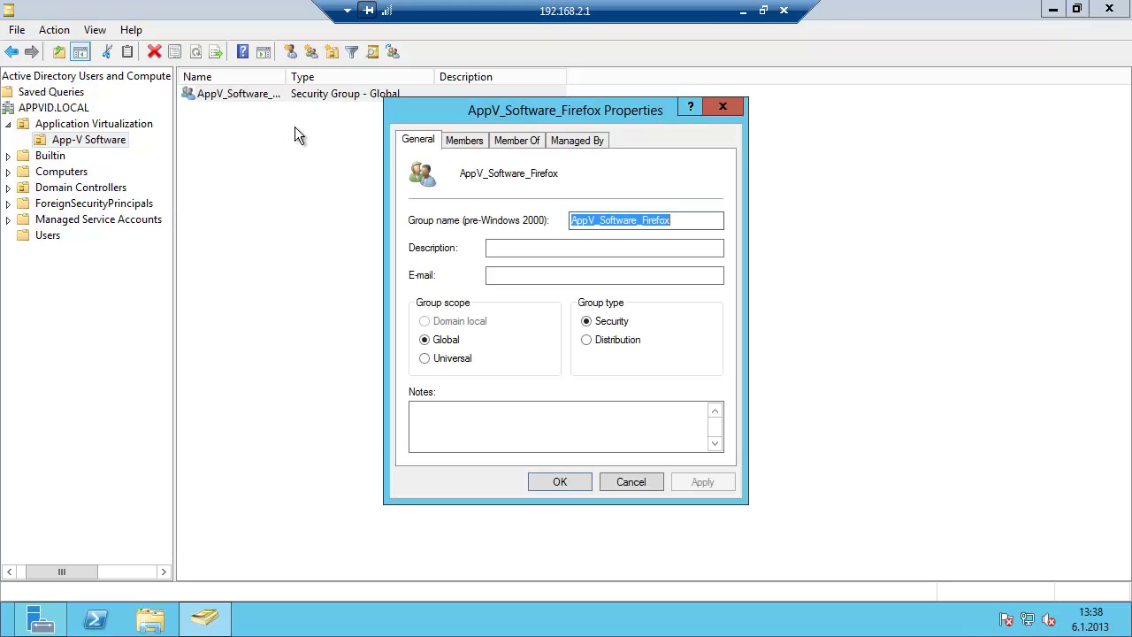
left_click(460, 141)
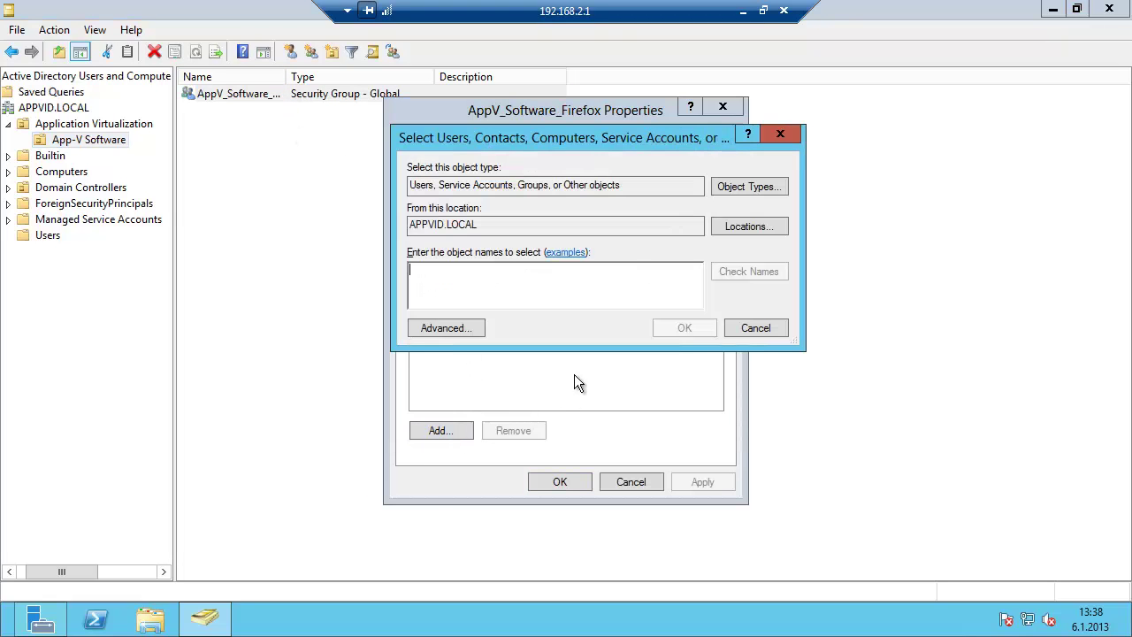
type("administrator")
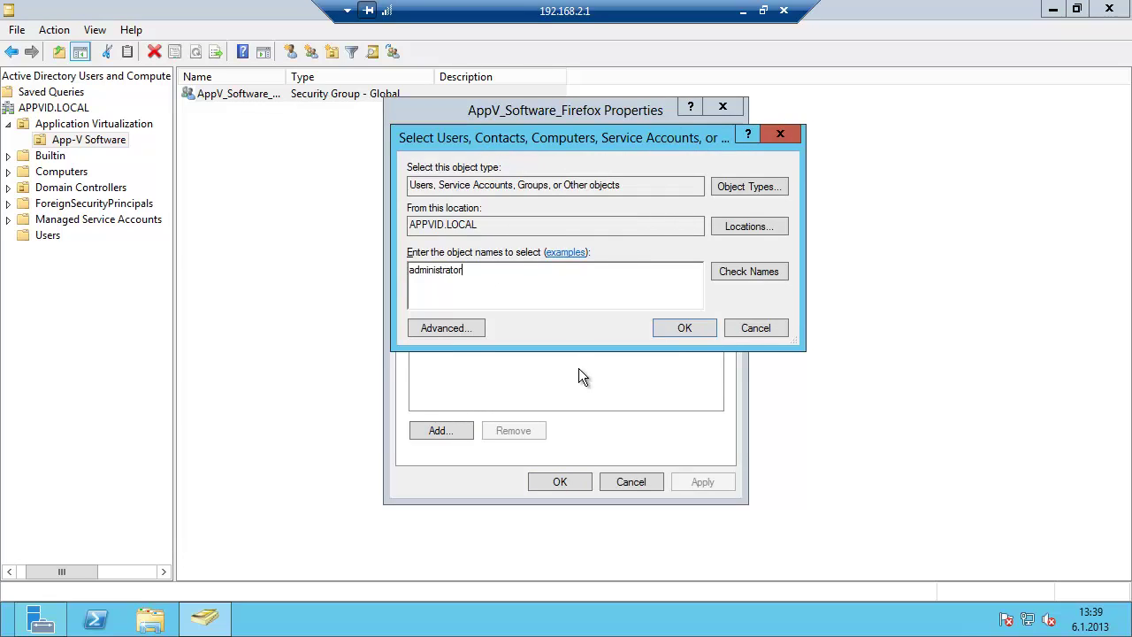
key("Return")
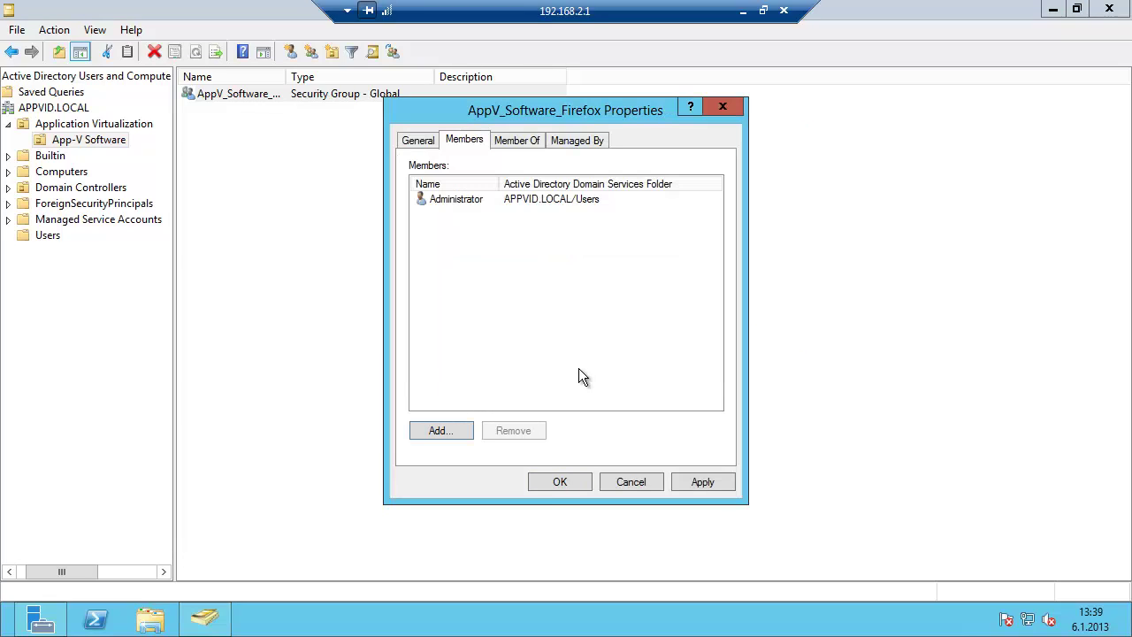
left_click(553, 483)
double_click(286, 76)
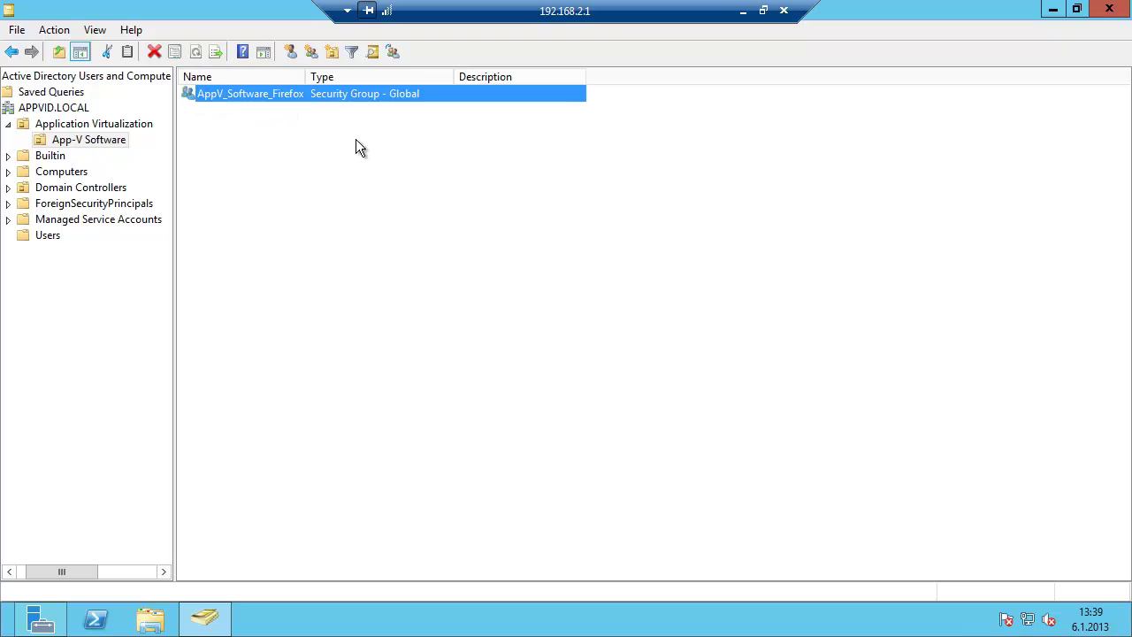
Show the contents of the Application Virtualization organizational unit, and minimize the ADSRV01 remote session to return to the local desktop
left_click(94, 125)
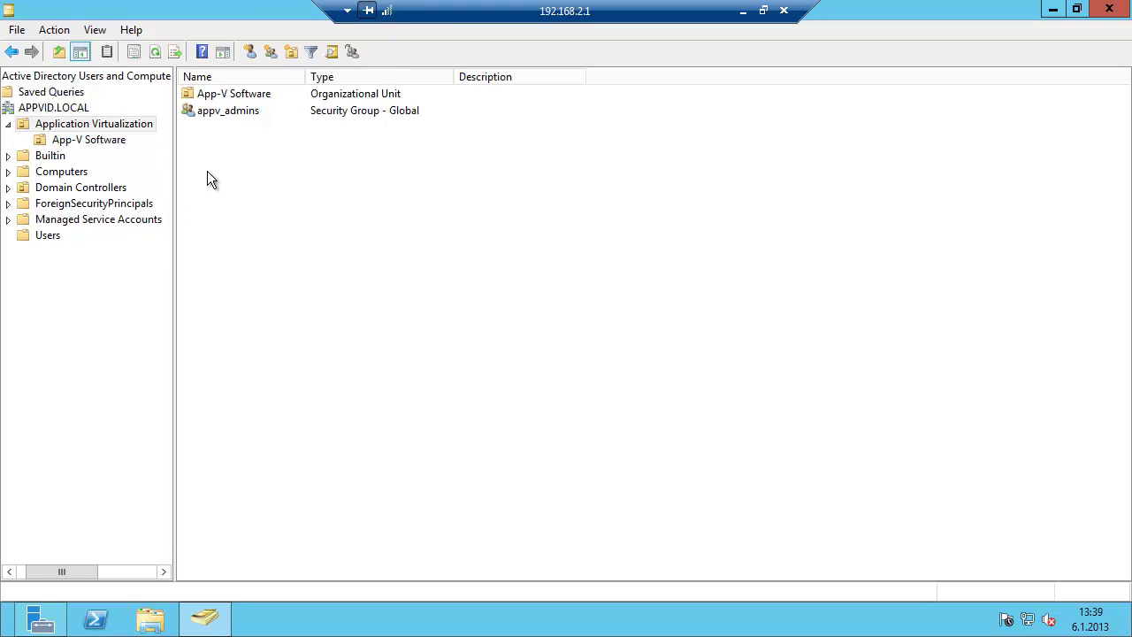
left_click(747, 12)
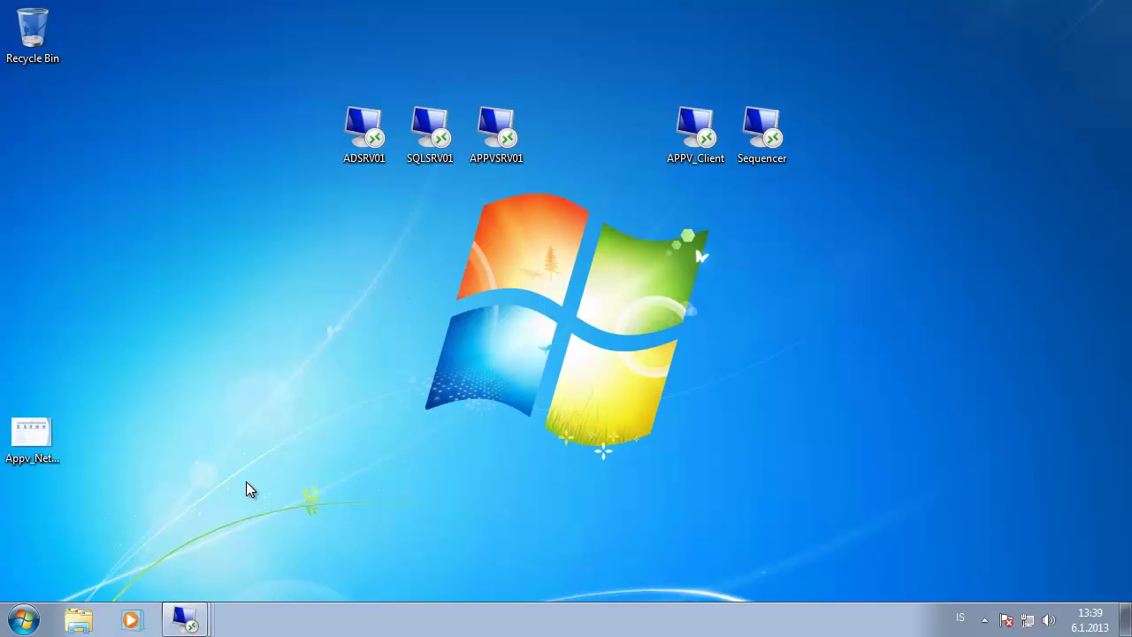
Switch to the SQLSRV01 remote session and open Windows Firewall with Advanced Security there
left_click(185, 619)
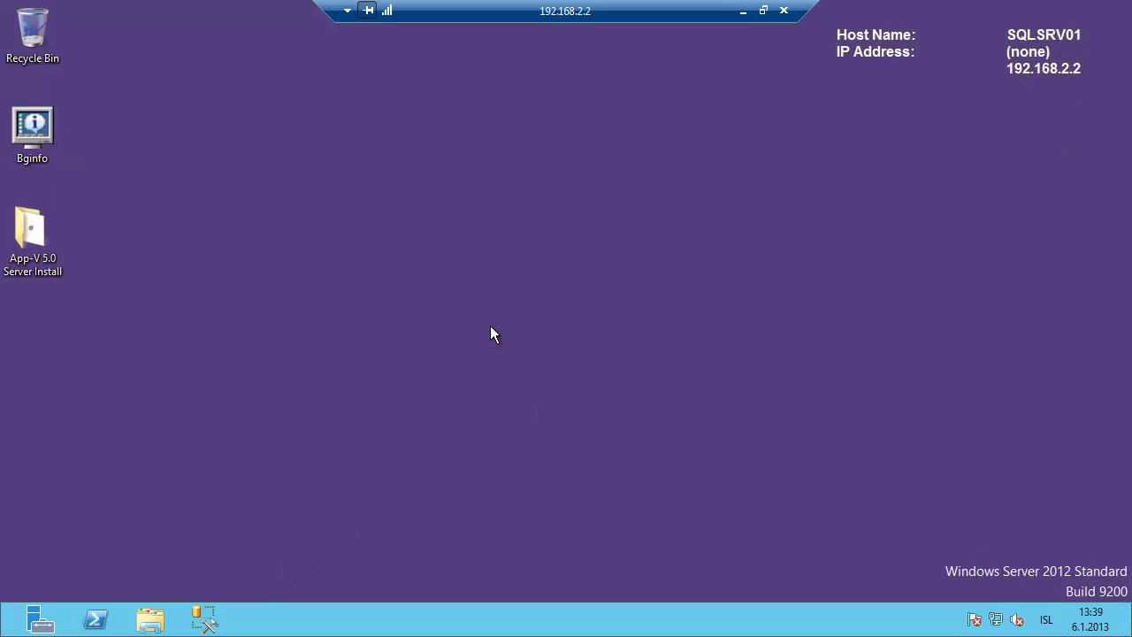
left_click(3, 629)
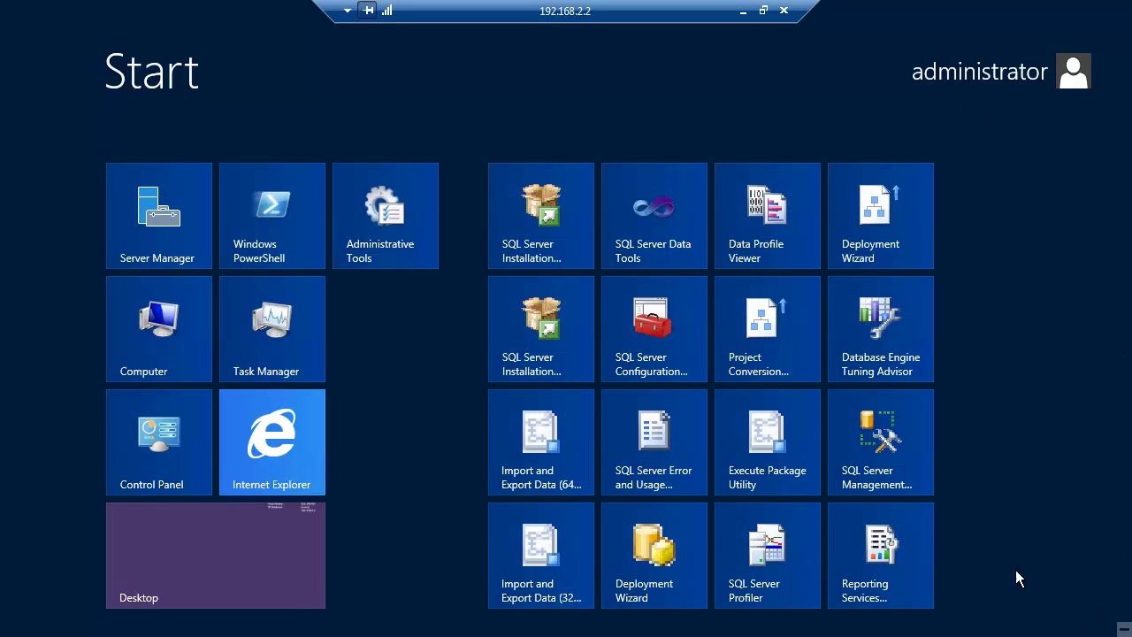
mouse_move(1112, 630)
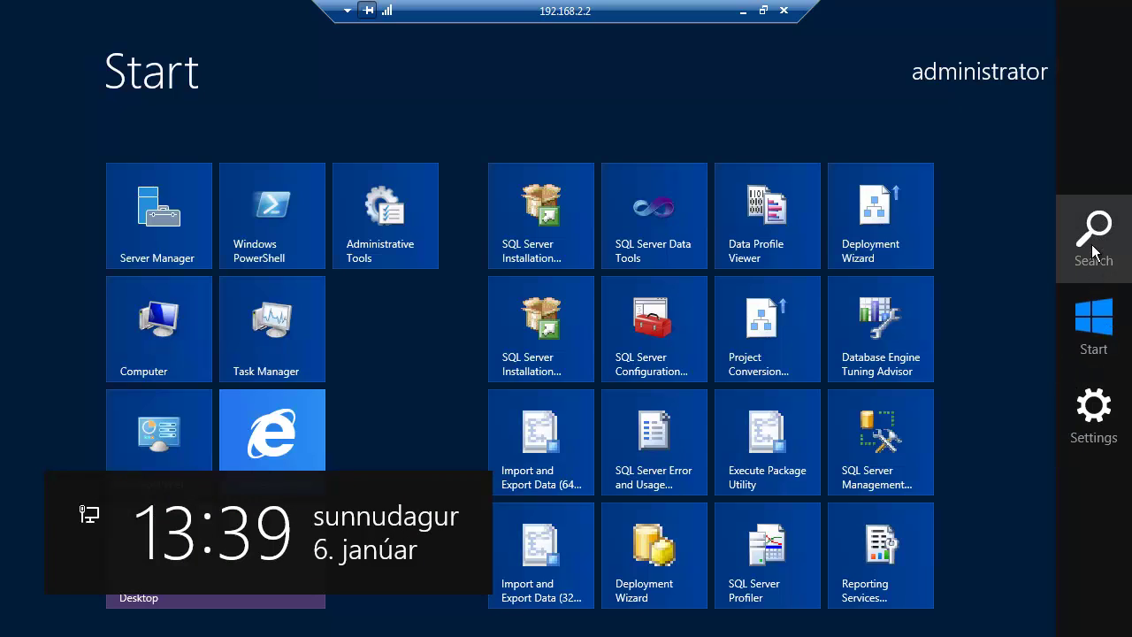
left_click(1097, 252)
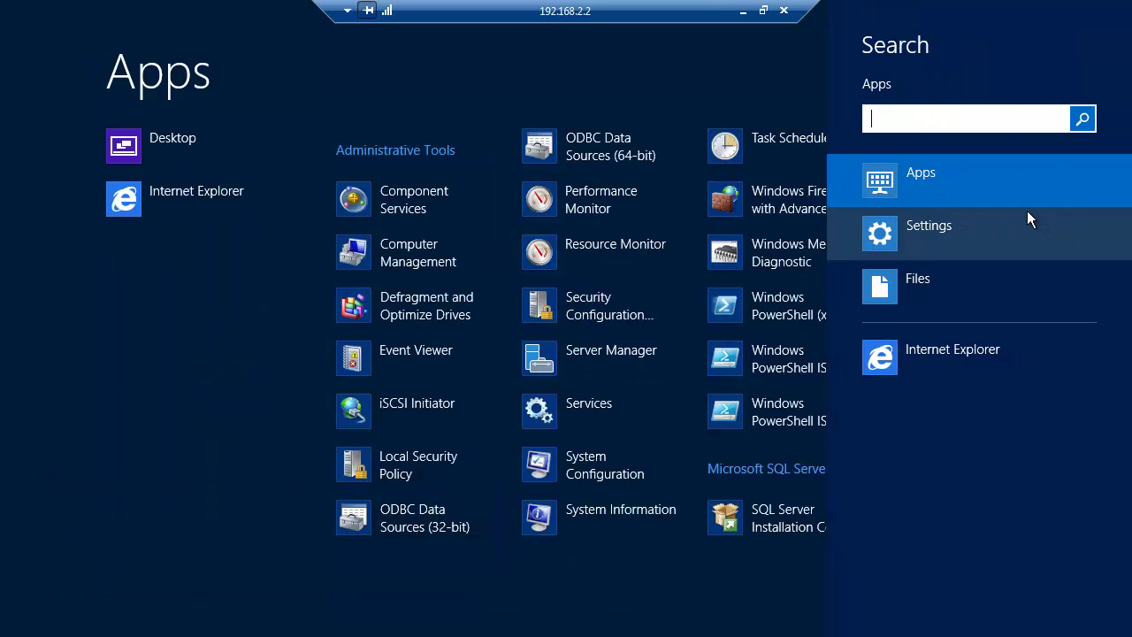
left_click(773, 204)
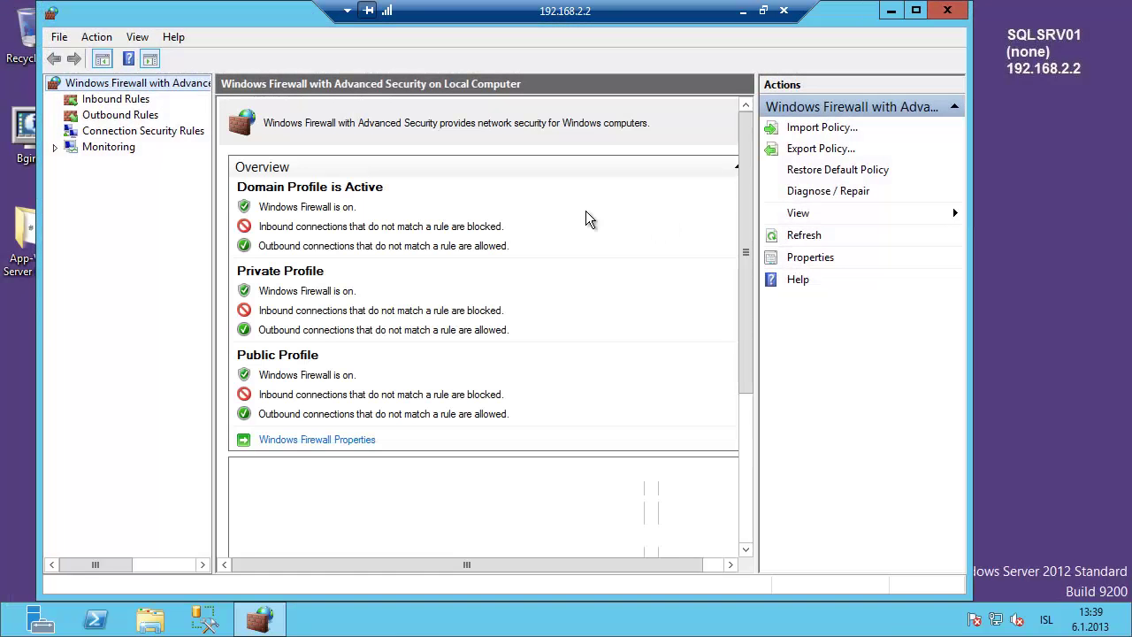
Examine the protocol and local port of the SQL (TCP-IN) inbound rule, and close its properties without changes
left_click(145, 99)
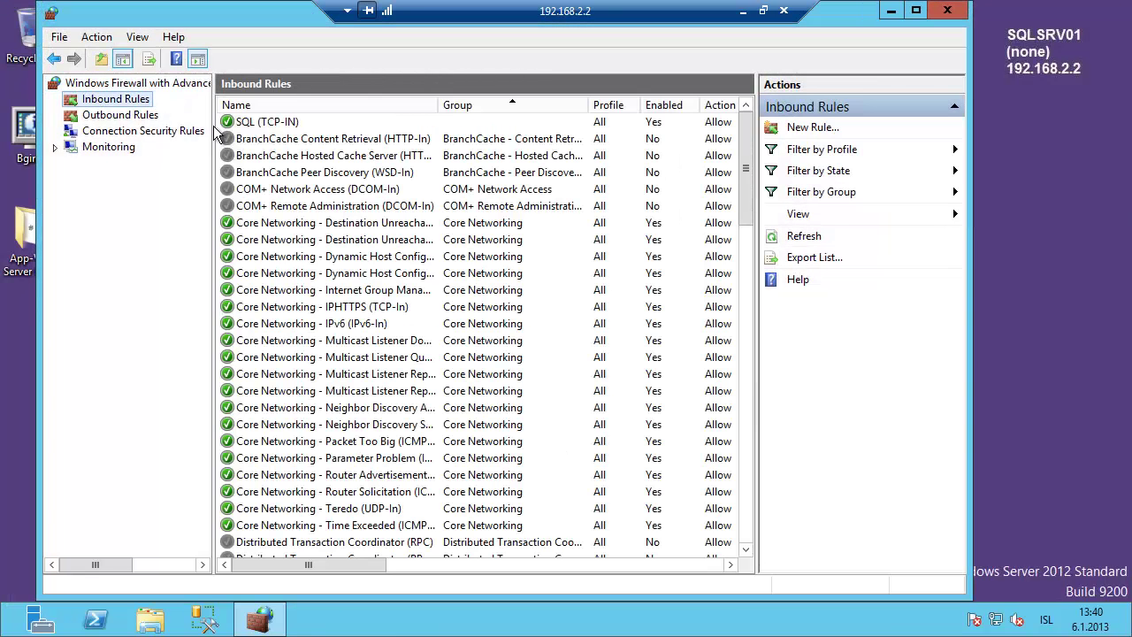
left_click(265, 122)
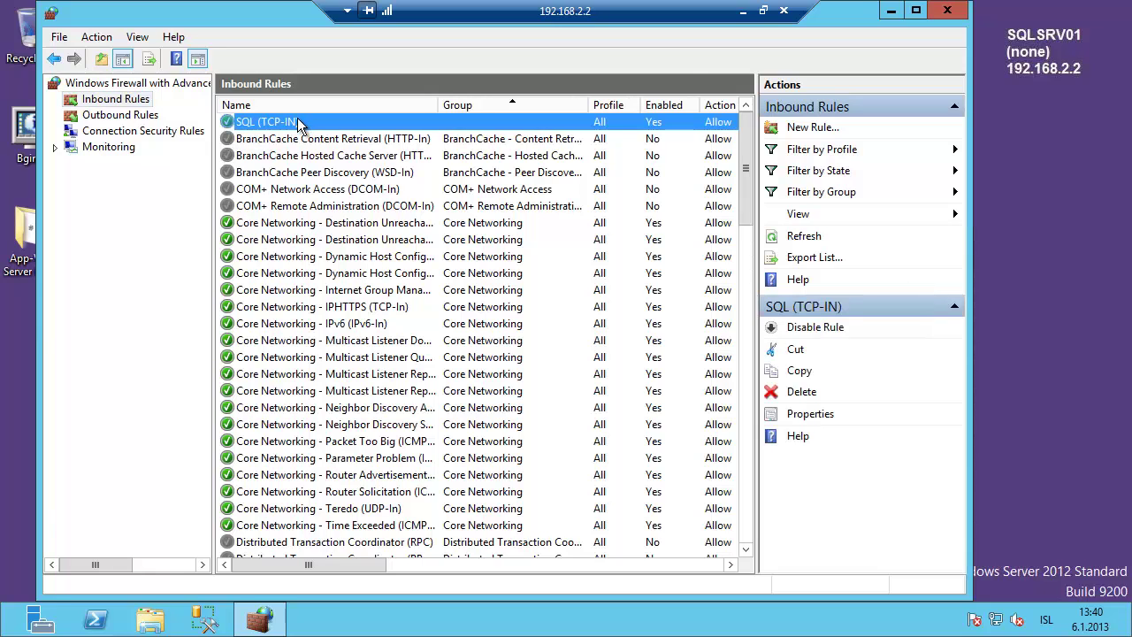
double_click(298, 123)
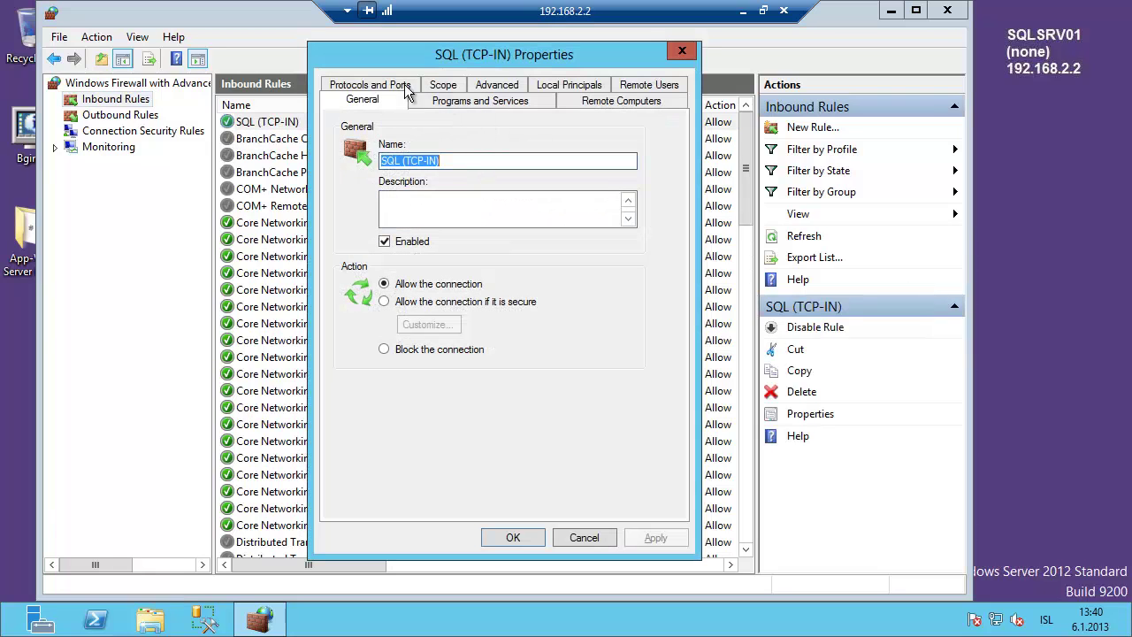
left_click(392, 88)
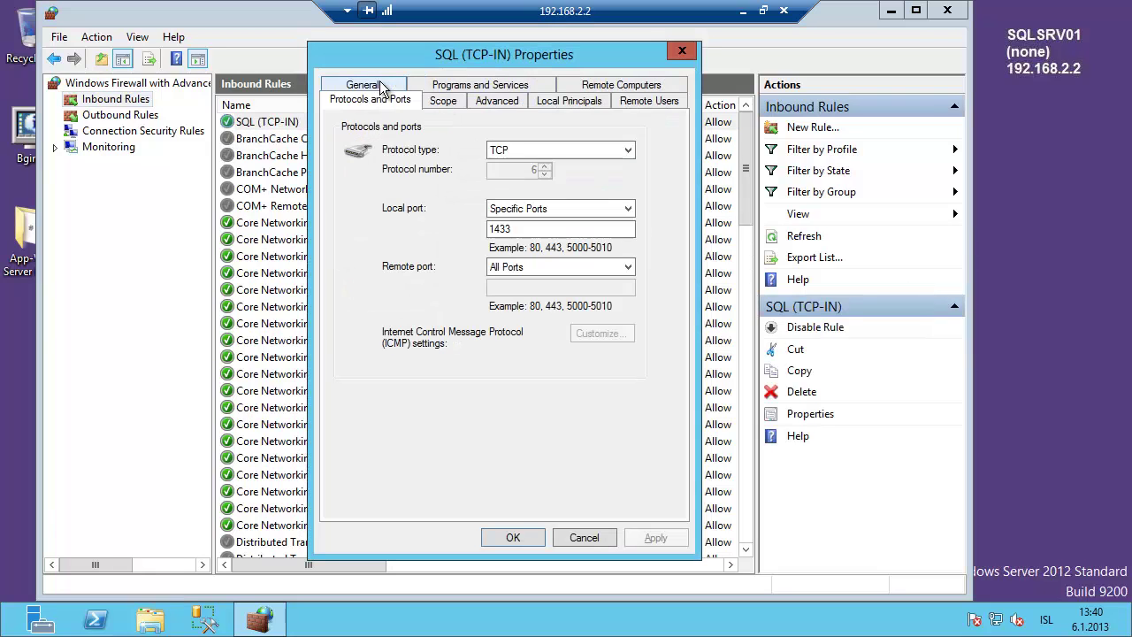
double_click(472, 231)
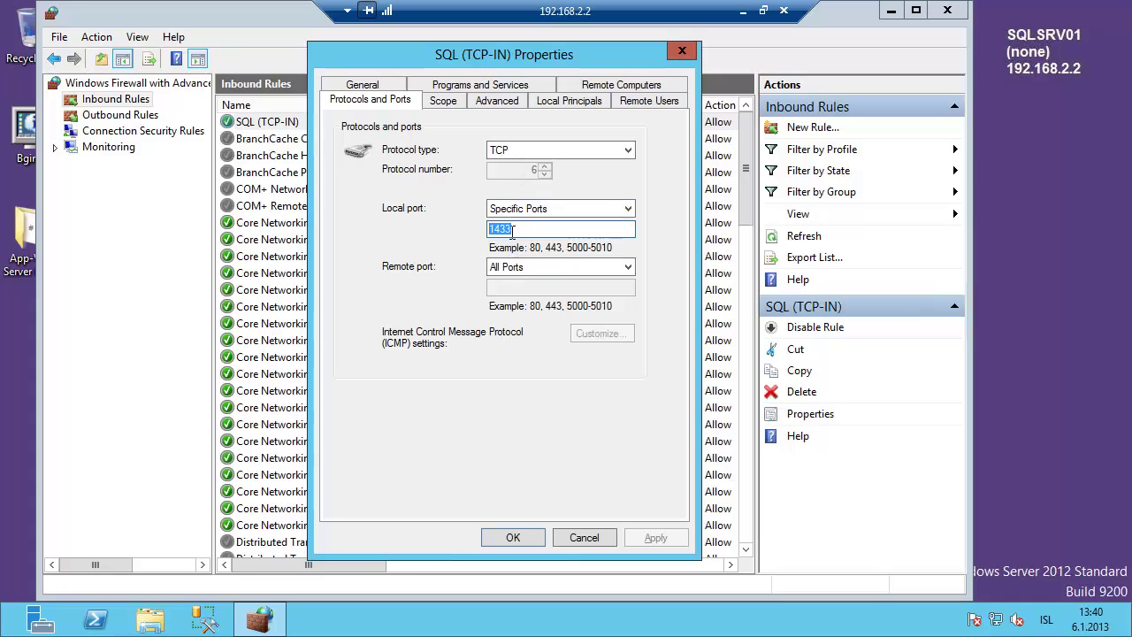
left_click(573, 538)
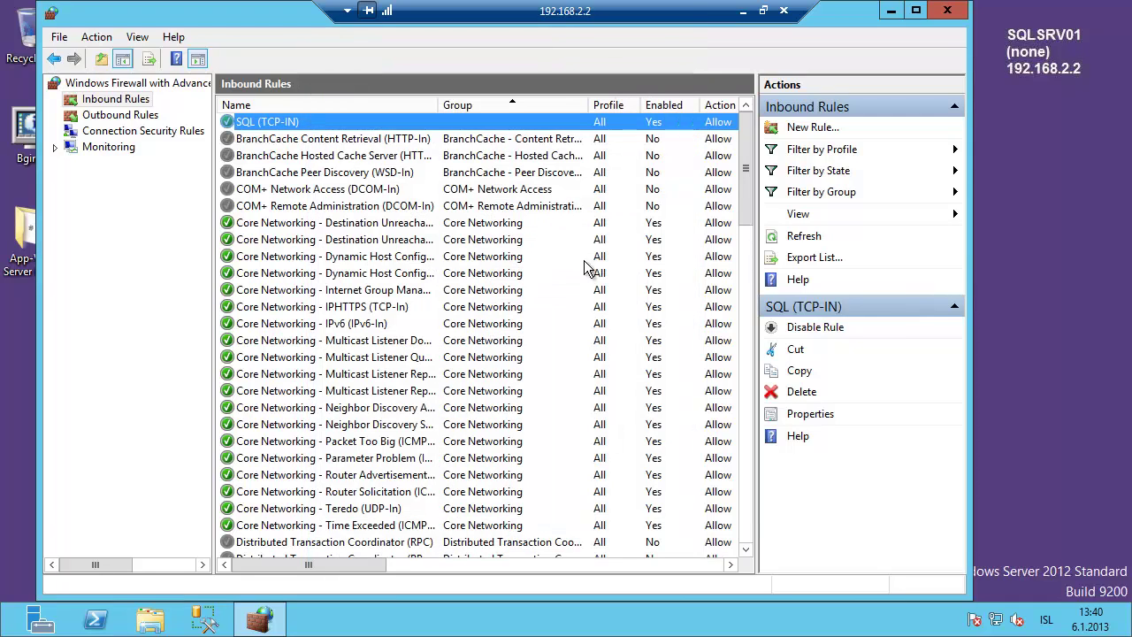
Minimize the firewall console and the SQLSRV01 session, and switch to the APPVSRV01 remote session
left_click(892, 12)
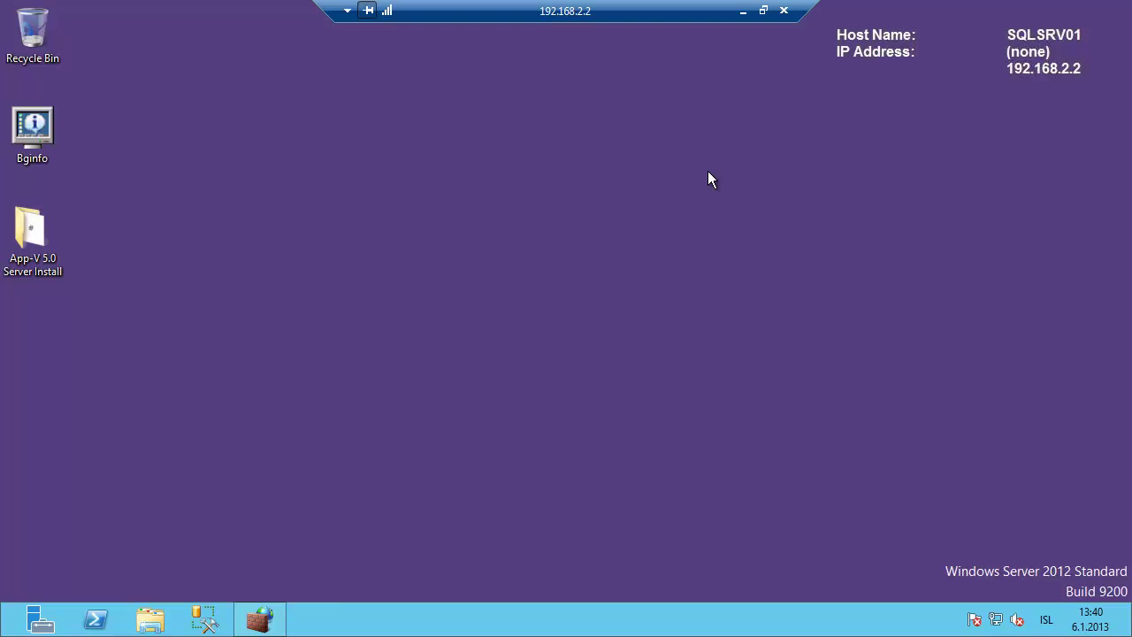
left_click(744, 11)
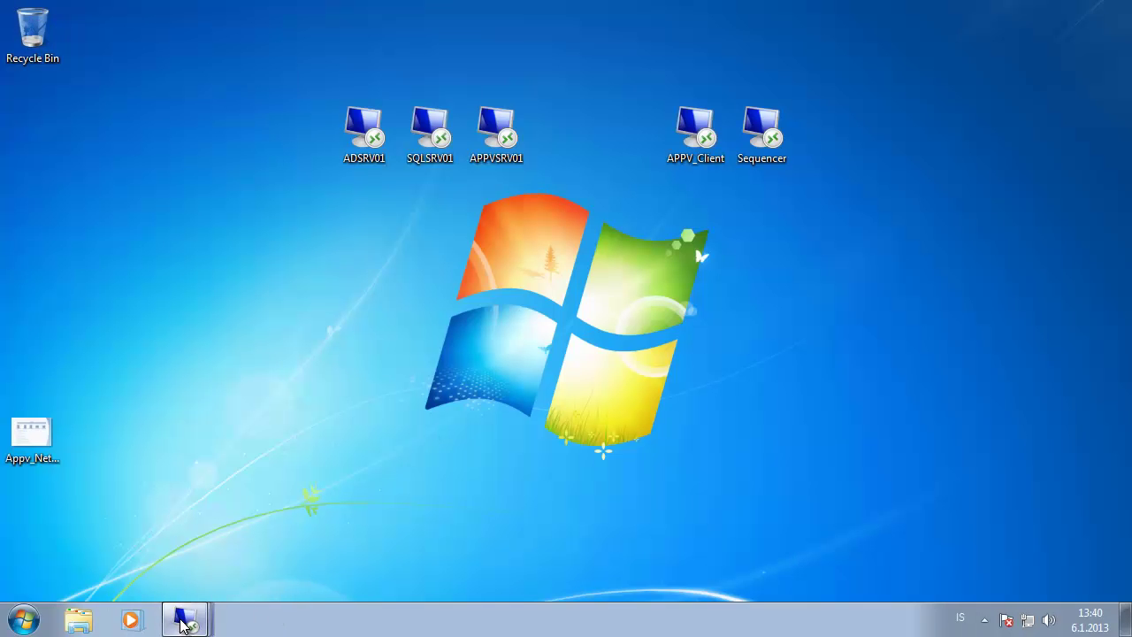
left_click(183, 622)
left_click(196, 550)
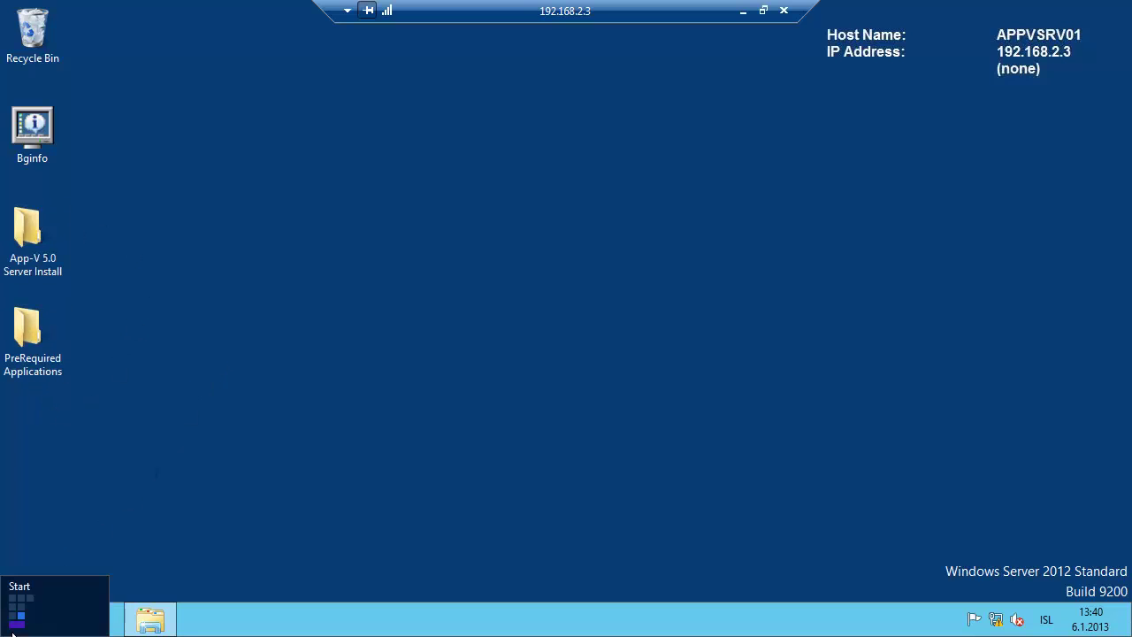
Open Windows Firewall with Advanced Security on APPVSRV01 and show its inbound rules in a maximized window
left_click(12, 633)
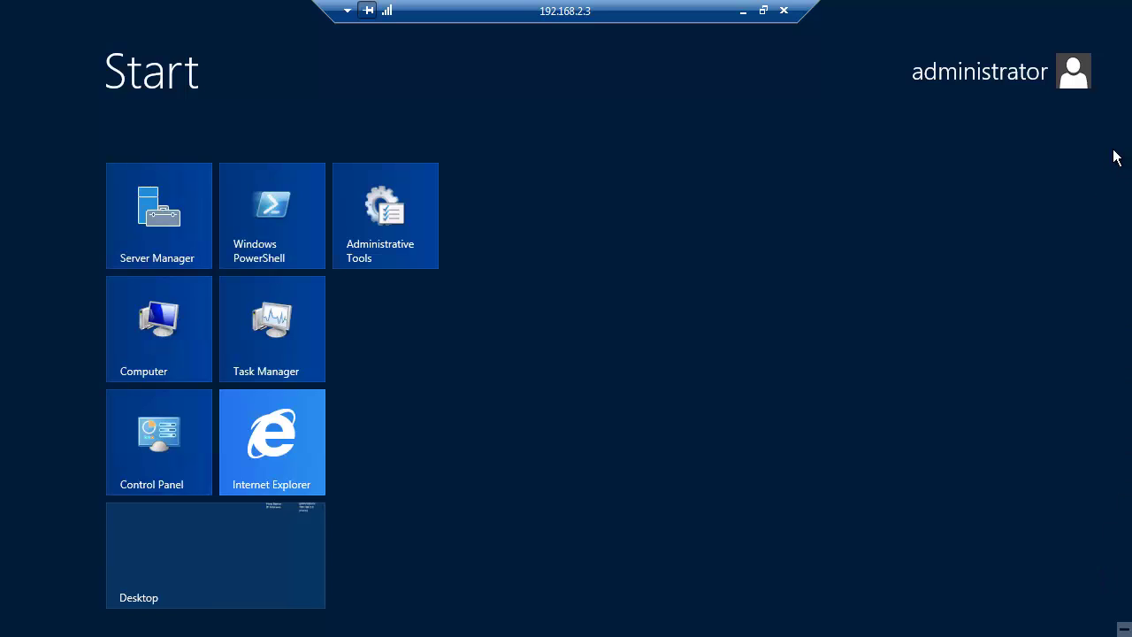
mouse_move(1119, 490)
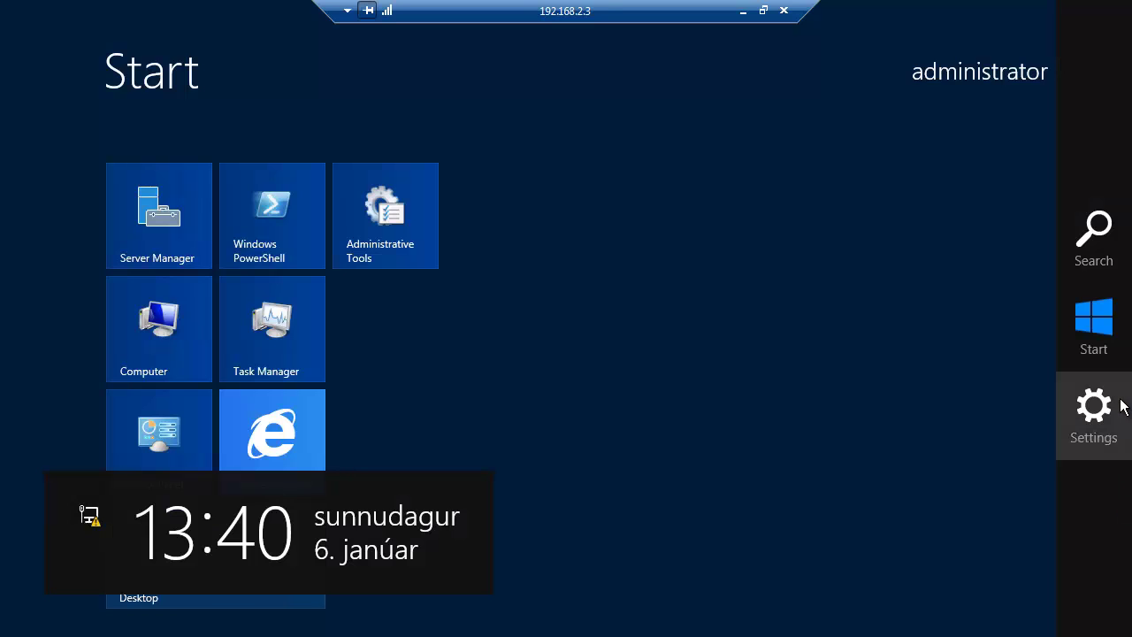
left_click(1091, 249)
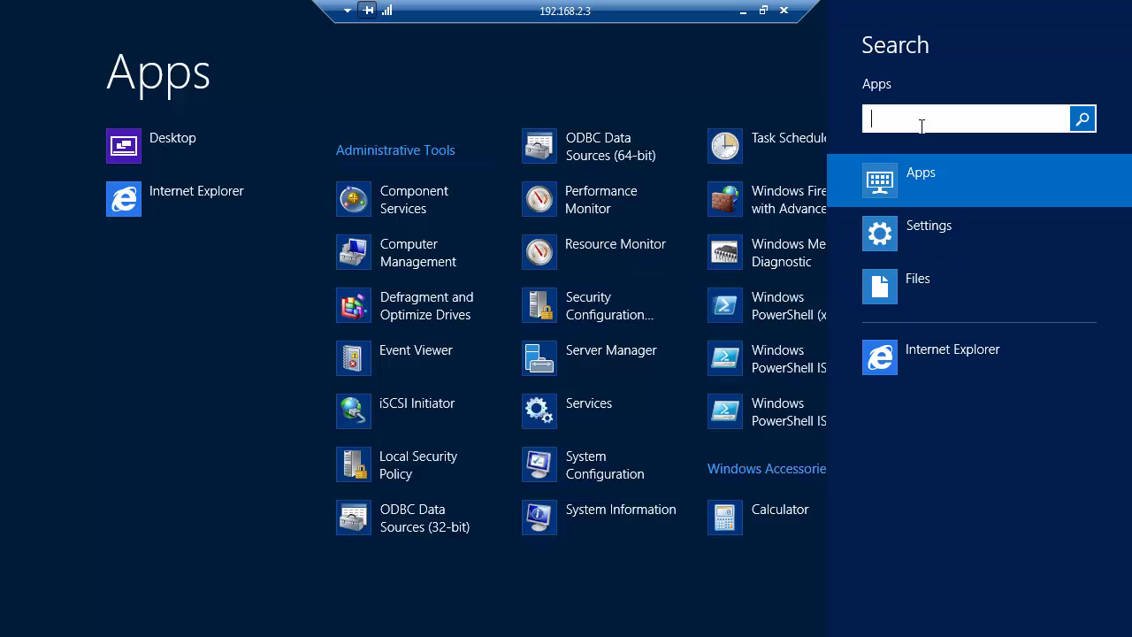
left_click(773, 215)
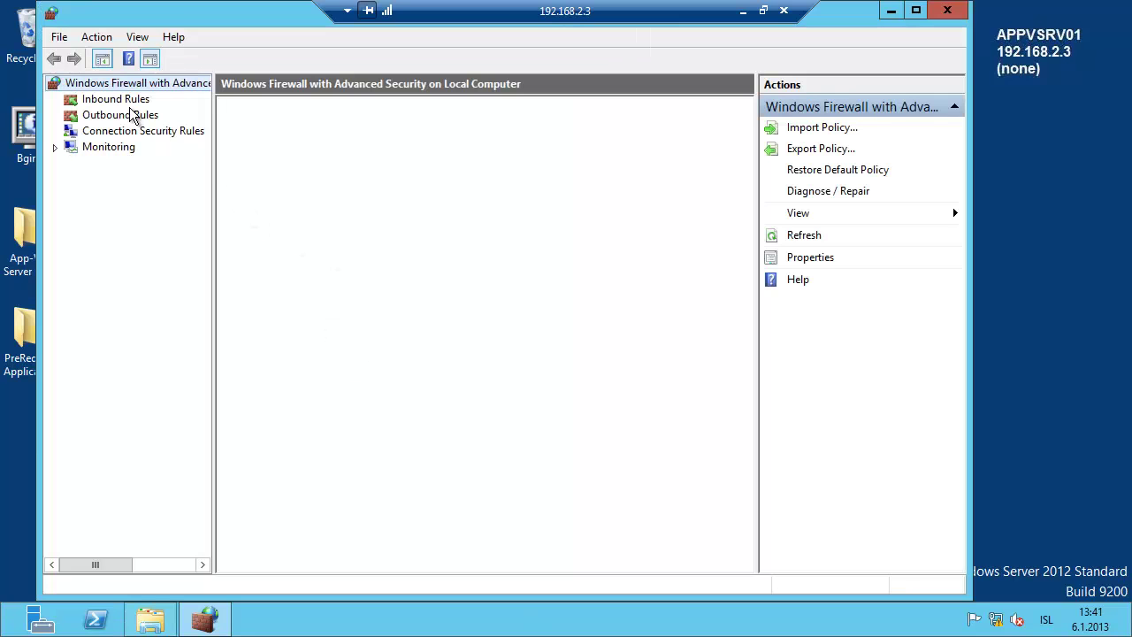
left_click(124, 101)
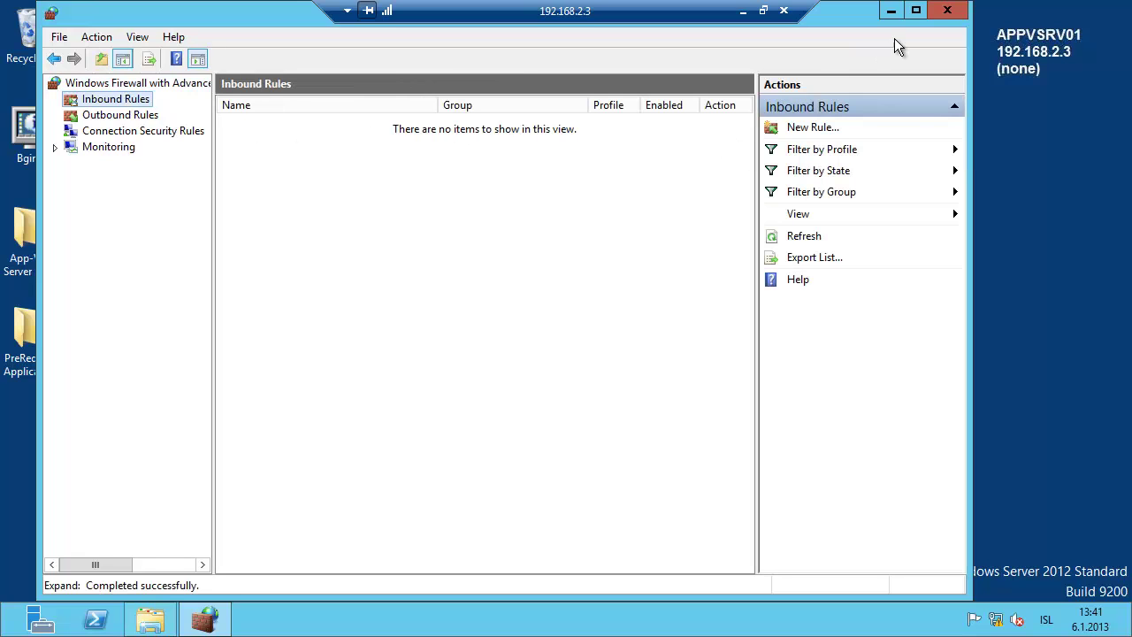
left_click(916, 10)
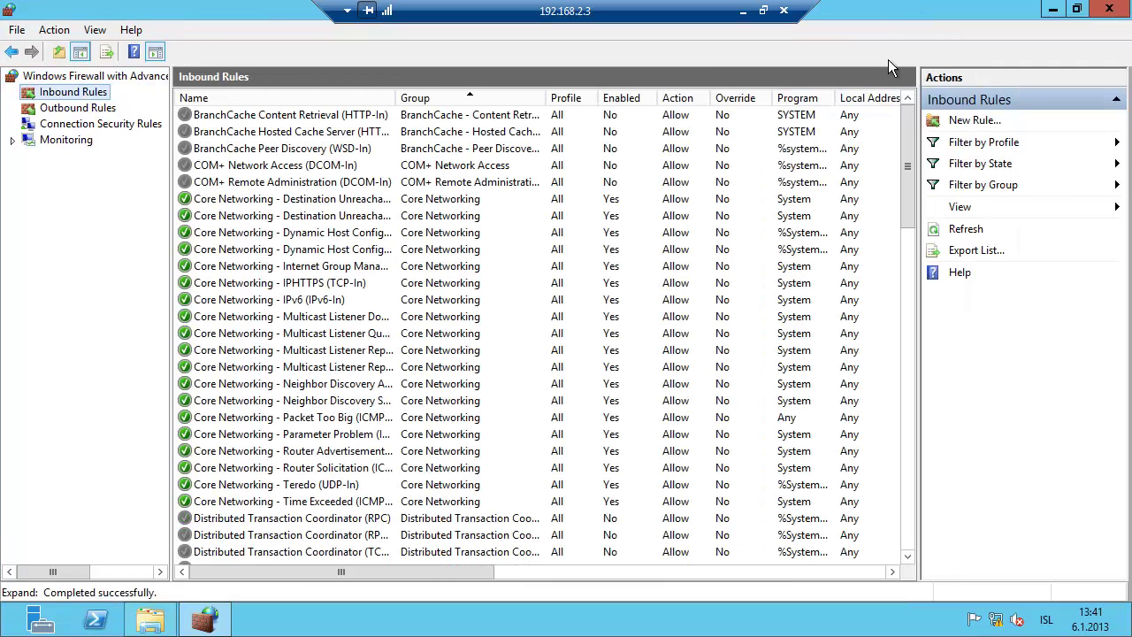
Set up a new inbound port rule that allows connections on TCP ports 80,81,82 for the domain, private and public profiles
left_click(974, 120)
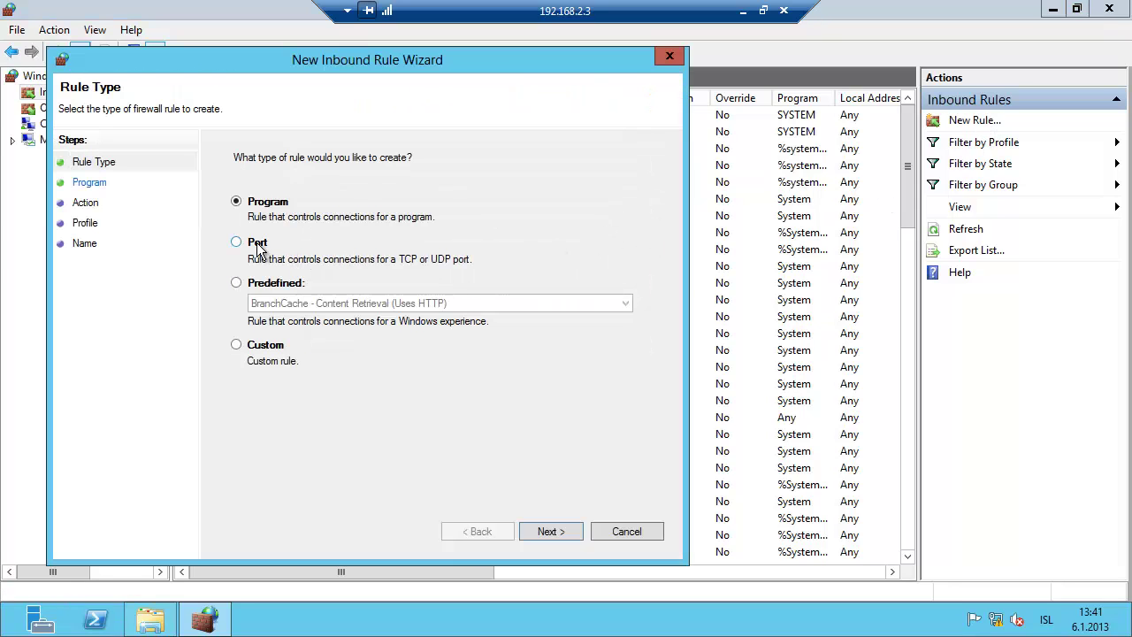
left_click(257, 246)
left_click(541, 533)
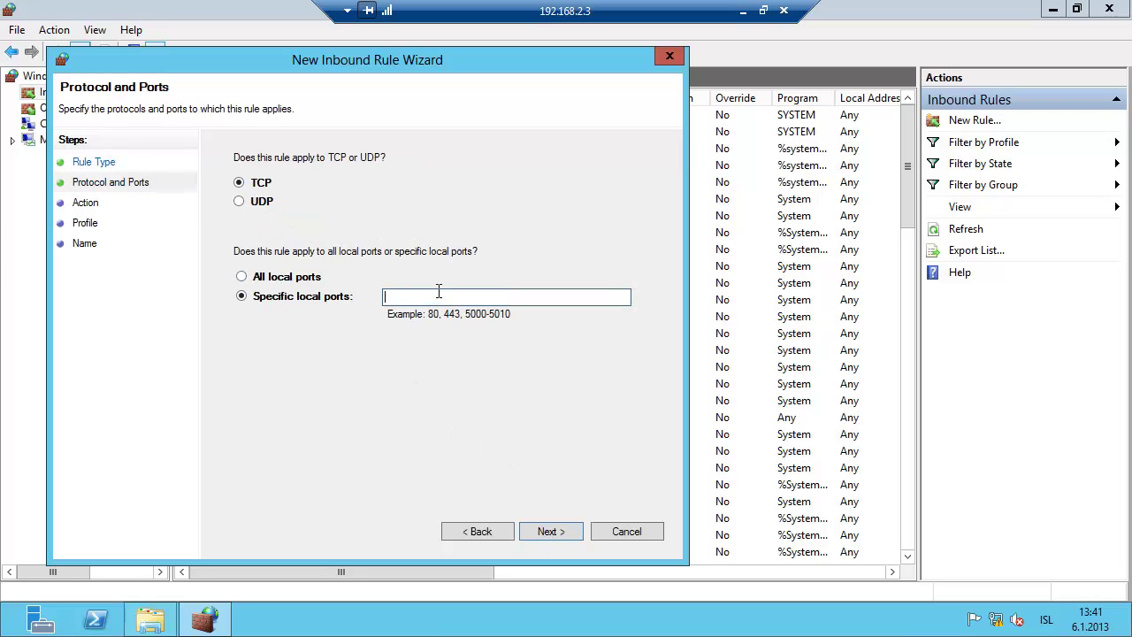
type("80,81,82")
left_click(539, 533)
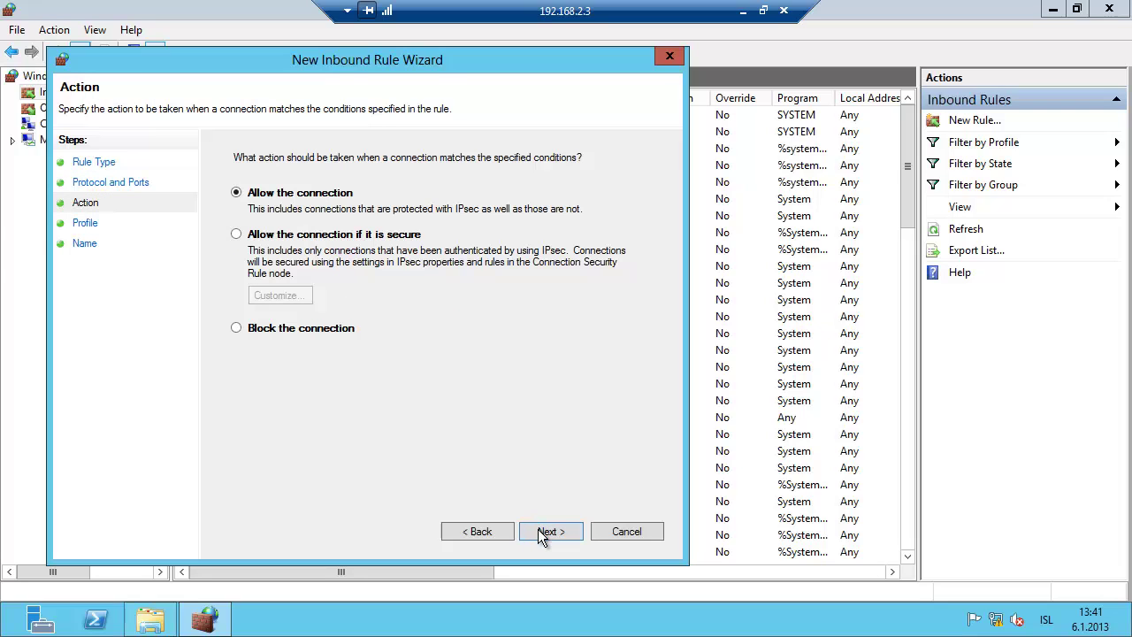
left_click(541, 533)
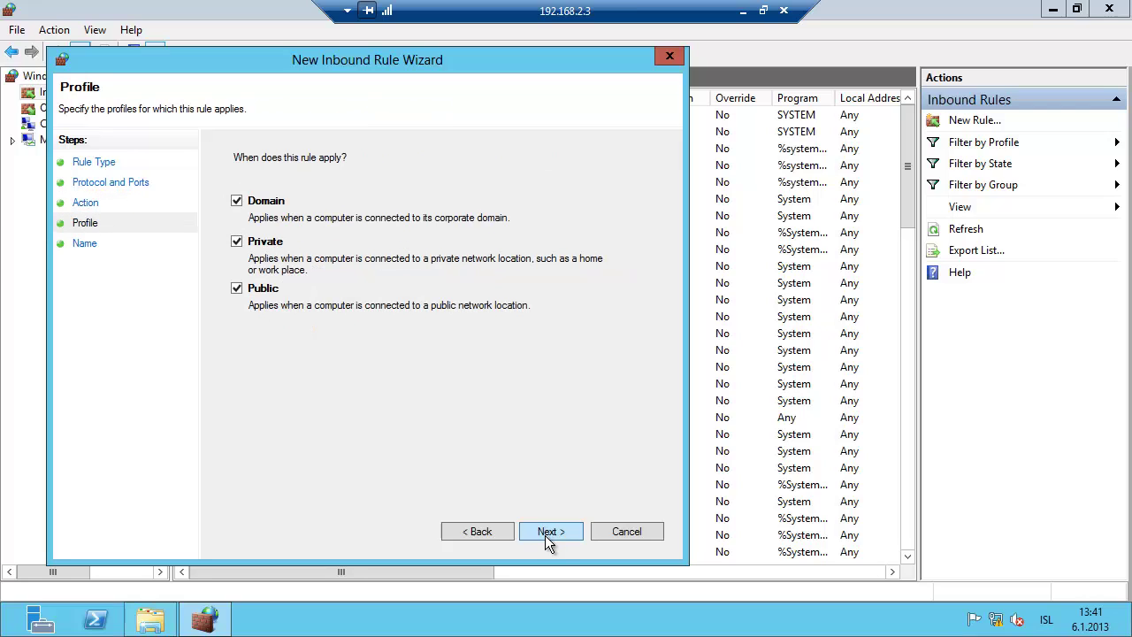
left_click(545, 536)
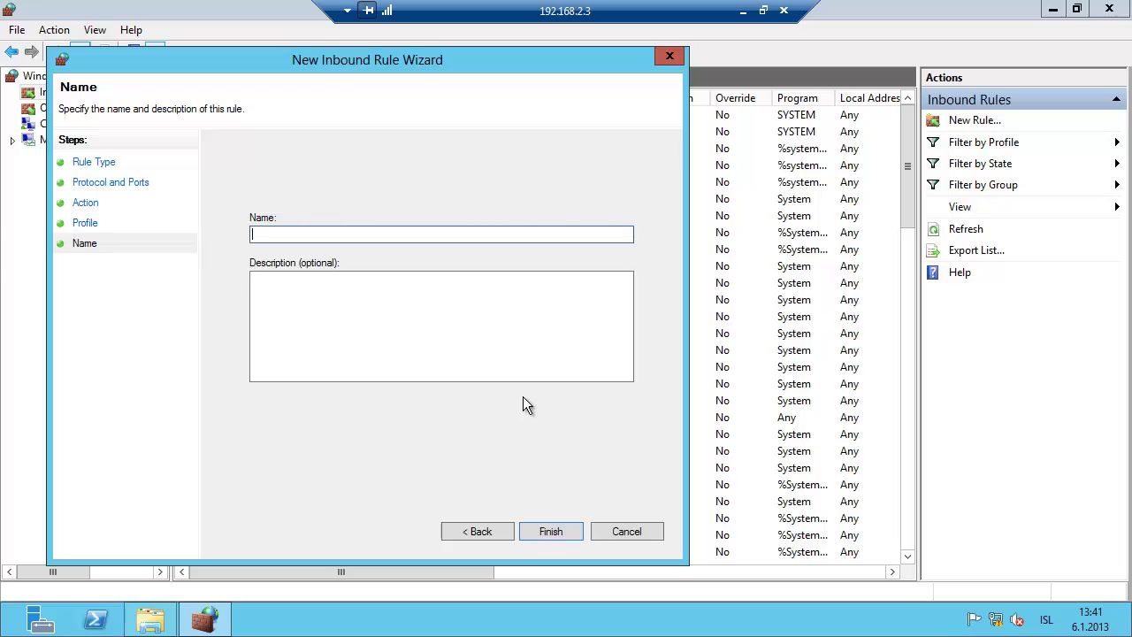
Name the new rule AppV Server Ports, describe it as 80 Management Server, and finish creating it
type("AppV Server Ports")
key("Tab")
type("80 Managem")
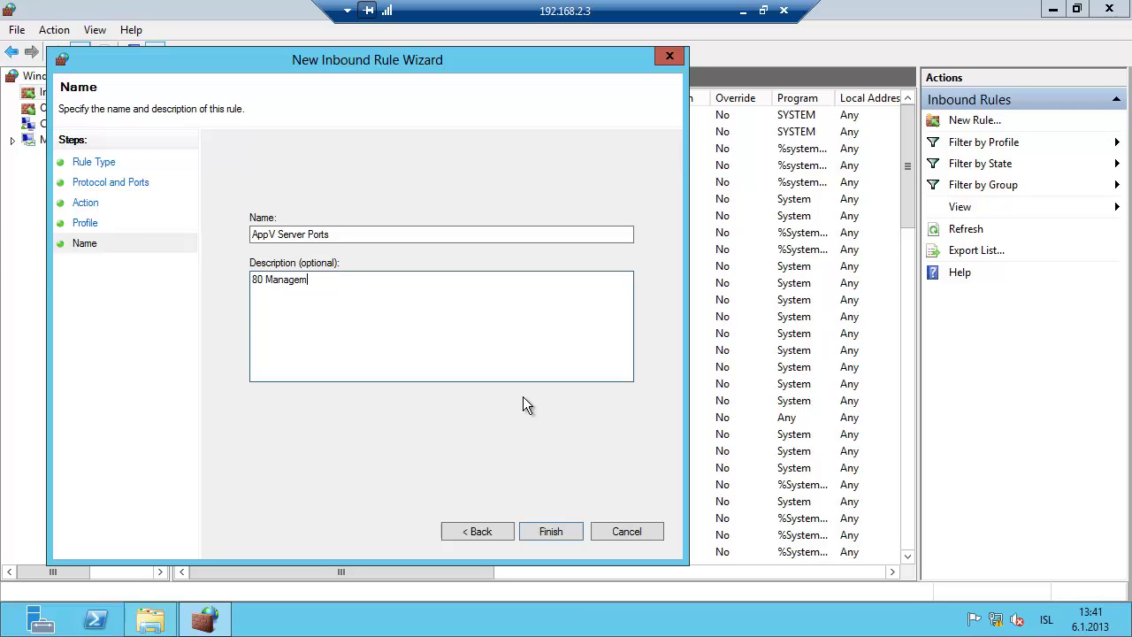
key("BackSpace")
type("ment Server")
key("Return")
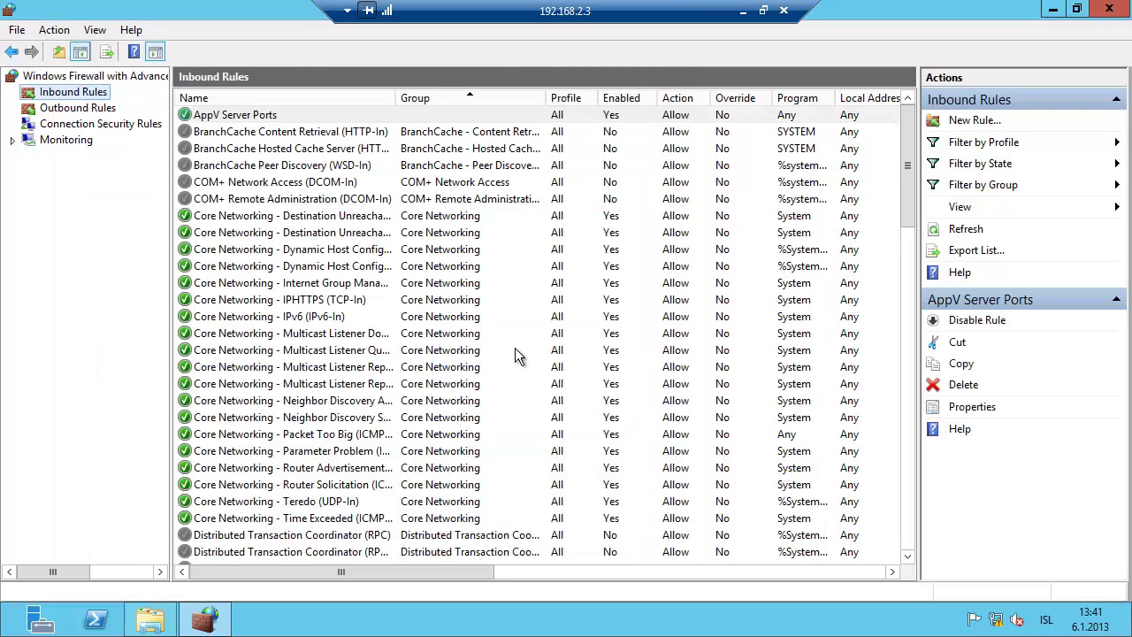
Extend the AppV Server Ports rule's description to read "80 Management Server, 81 Publishing Server, 82 Reporting Server"
double_click(383, 118)
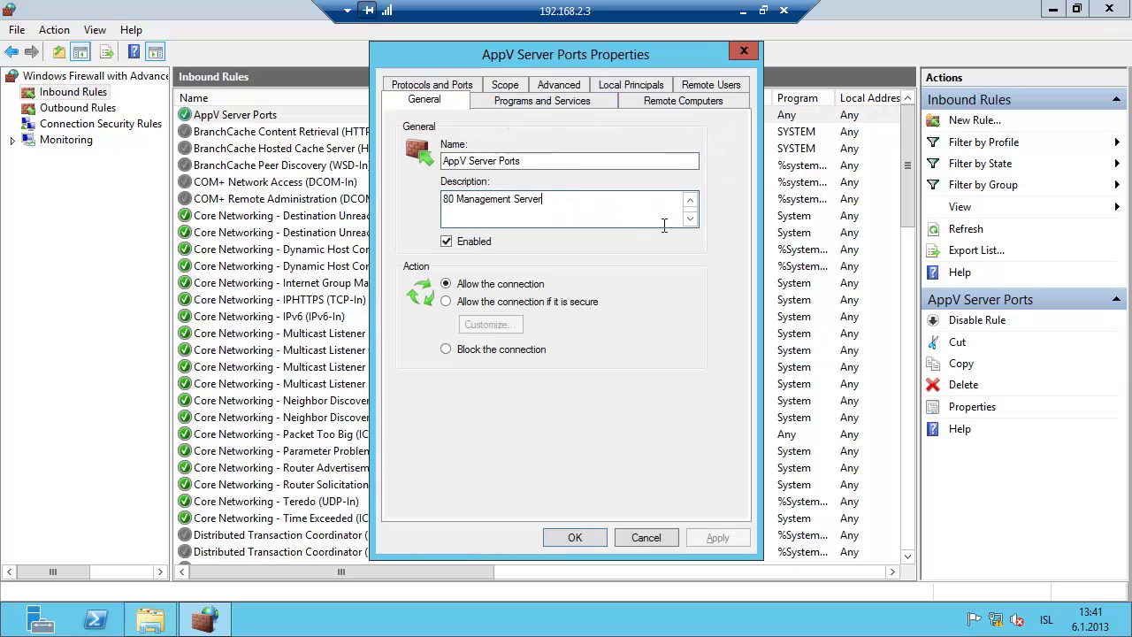
key("Escape")
key("Return")
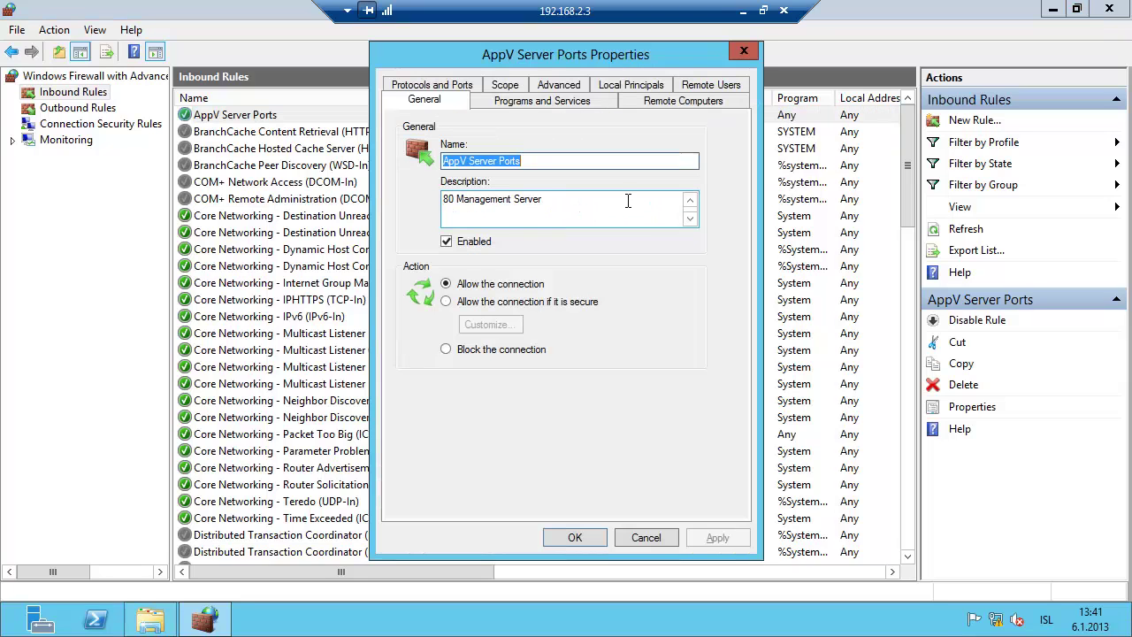
left_click(627, 201)
type(", 8")
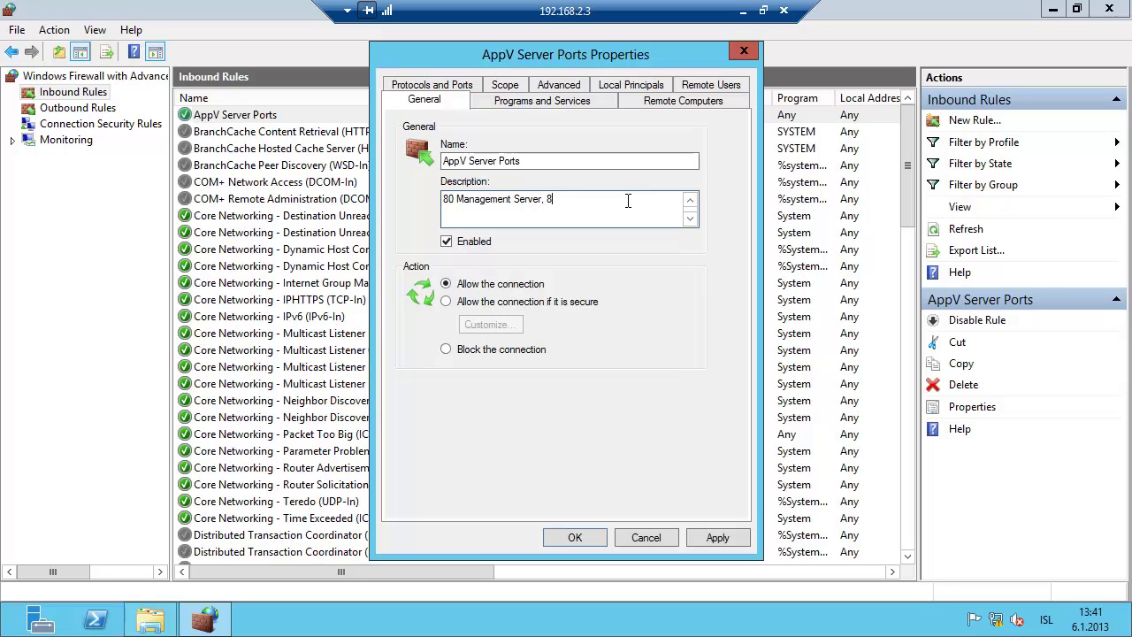
type("1 Publishing Server, 82 Reporting Server")
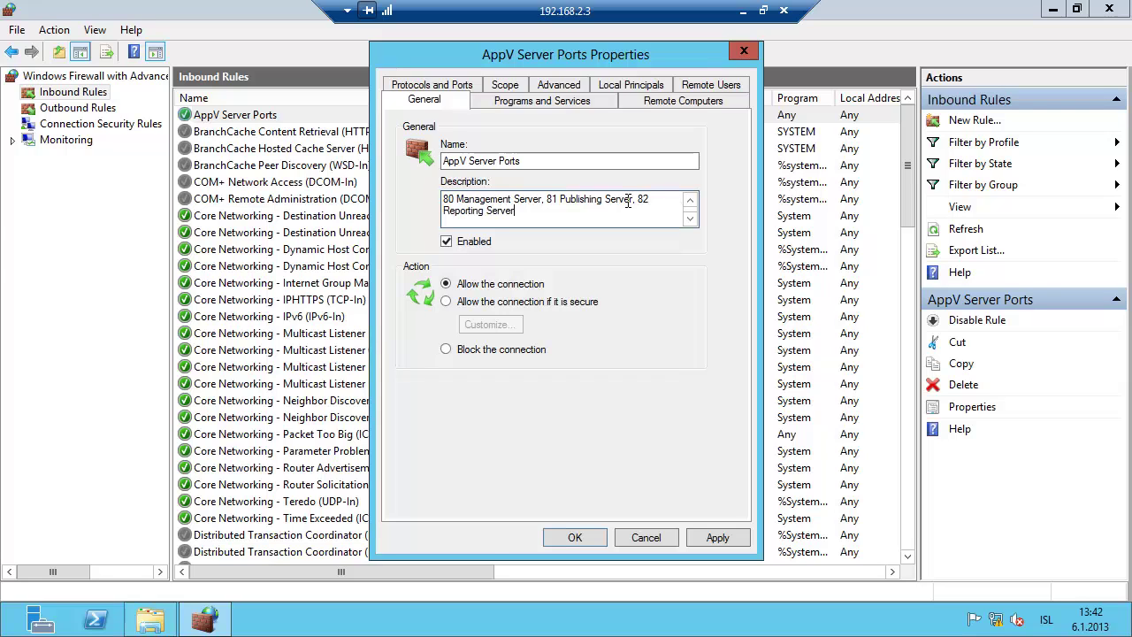
left_click(563, 537)
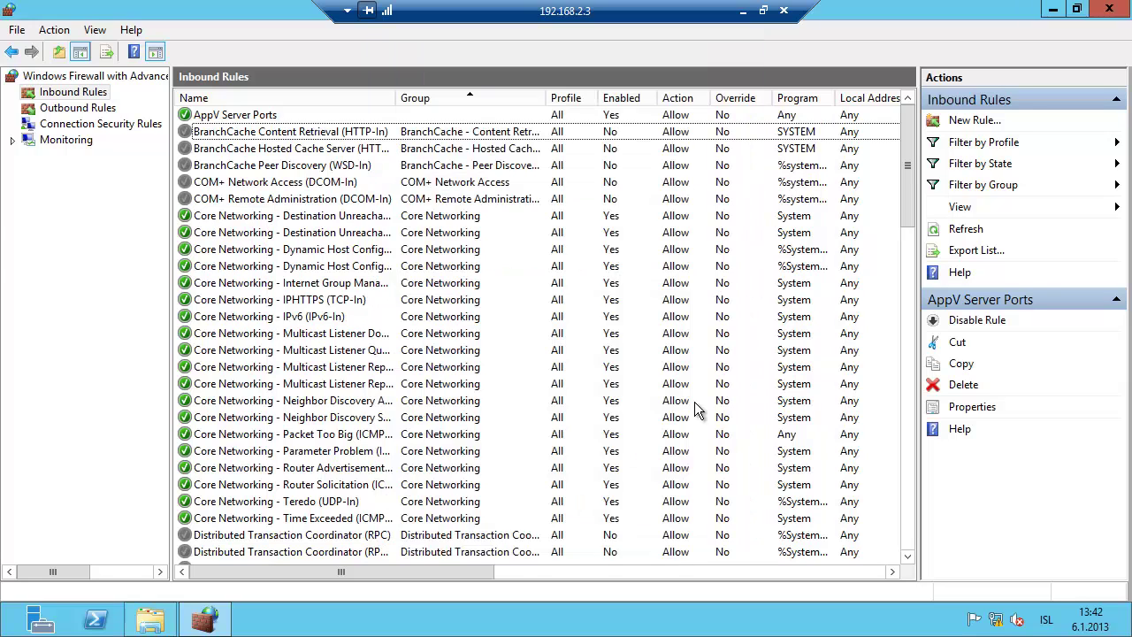
Close the firewall console, open the PreRequired Applications folder, and move its window clear of the remote session's connection bar
left_click(1111, 10)
double_click(8, 345)
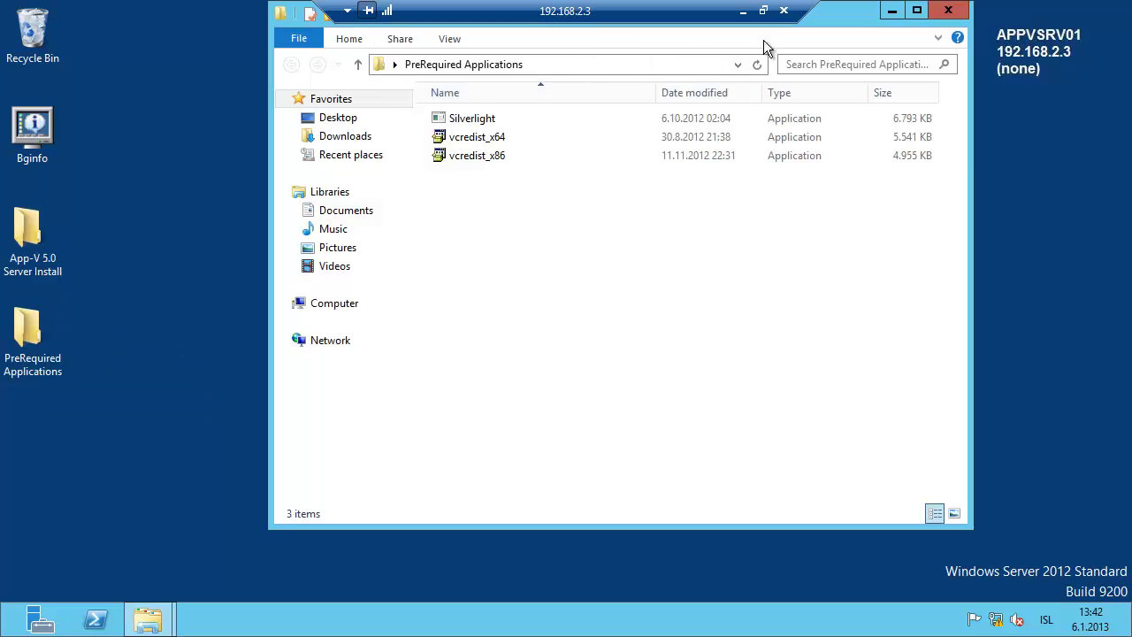
left_click_drag(856, 19, 845, 63)
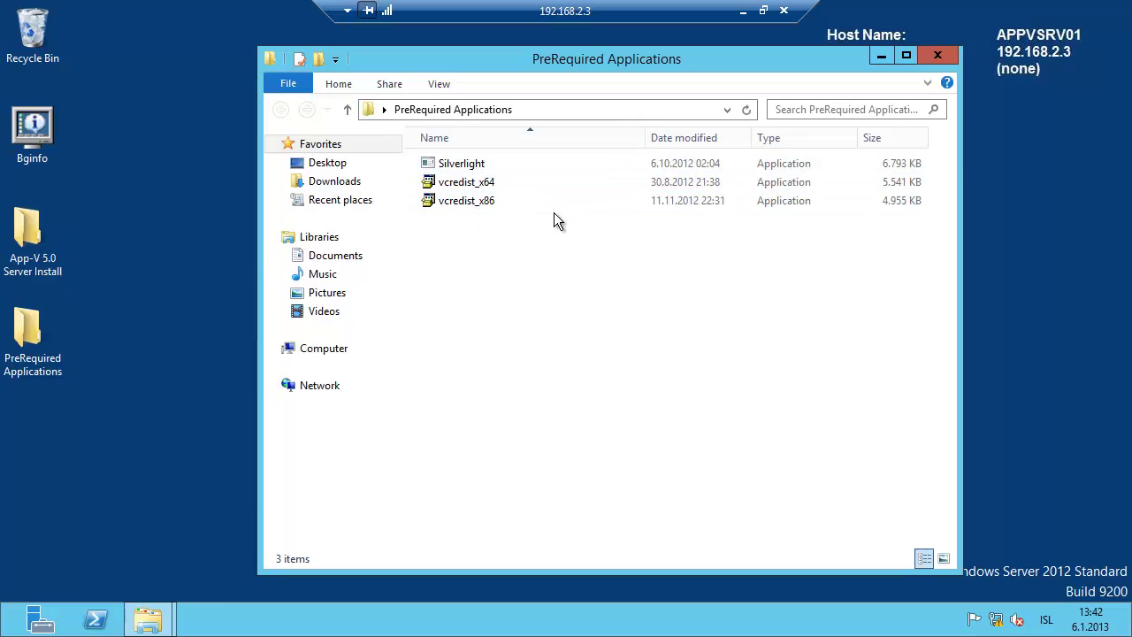
mouse_move(503, 204)
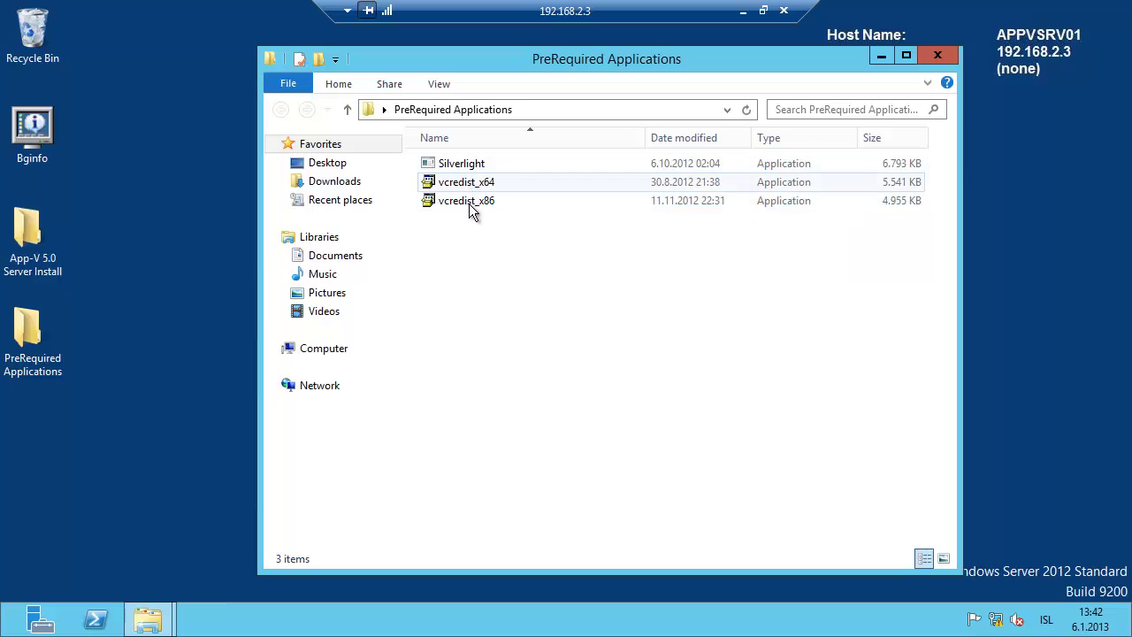
Install the Microsoft Visual C++ 2010 x86 Redistributable from vcredist_x86, accepting the license terms, and finish its setup
mouse_move(470, 212)
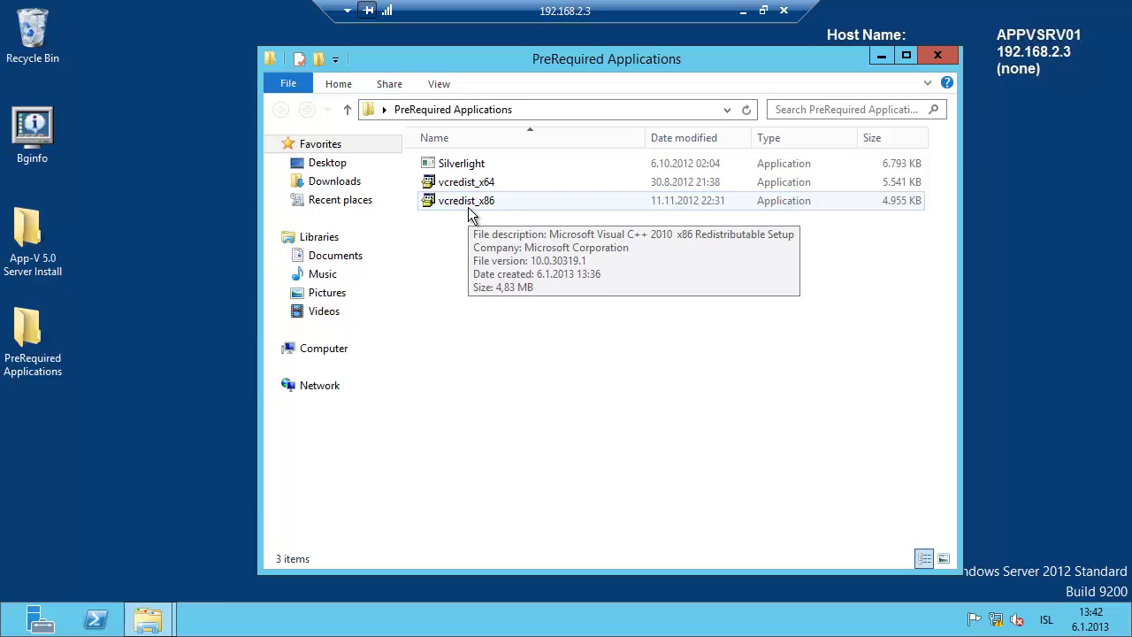
left_click(473, 186)
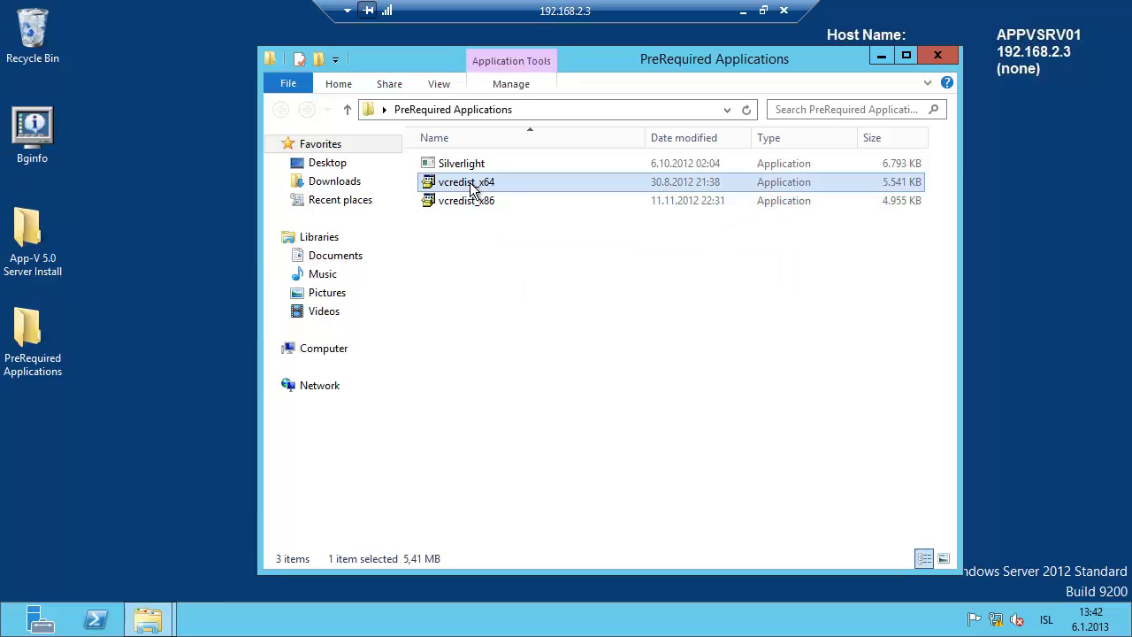
mouse_move(473, 188)
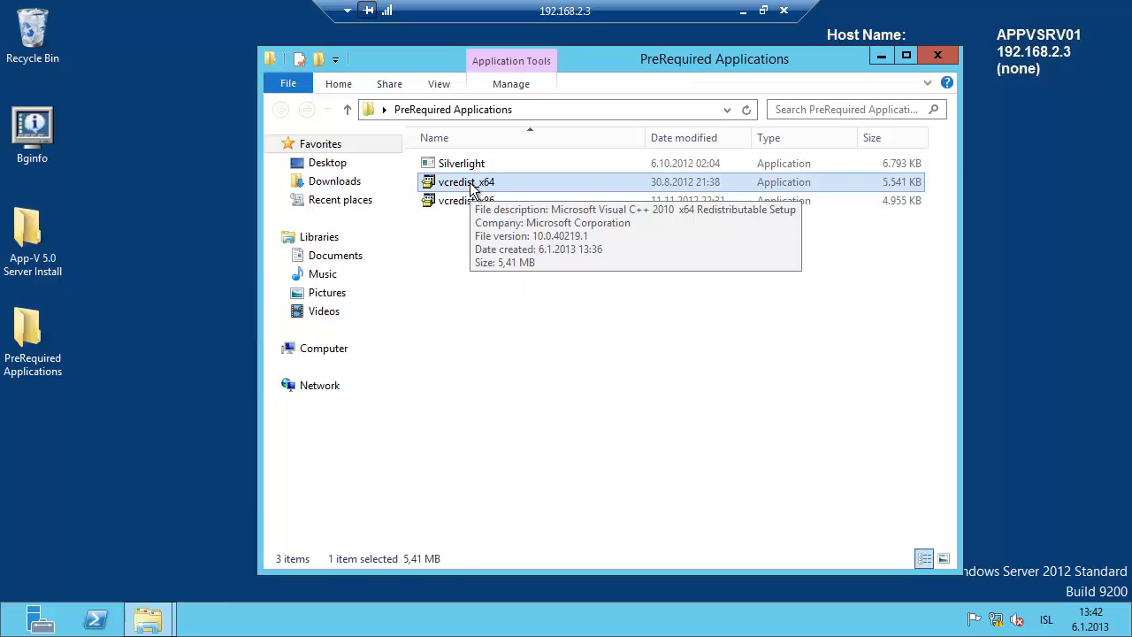
left_click(453, 202)
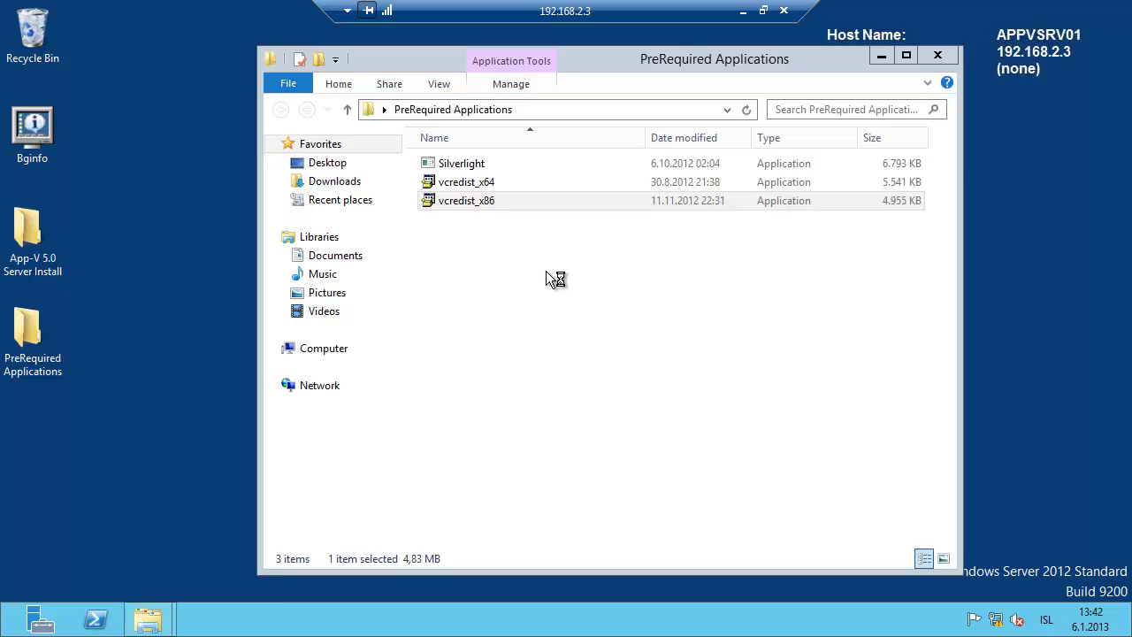
left_click_drag(655, 67, 590, 57)
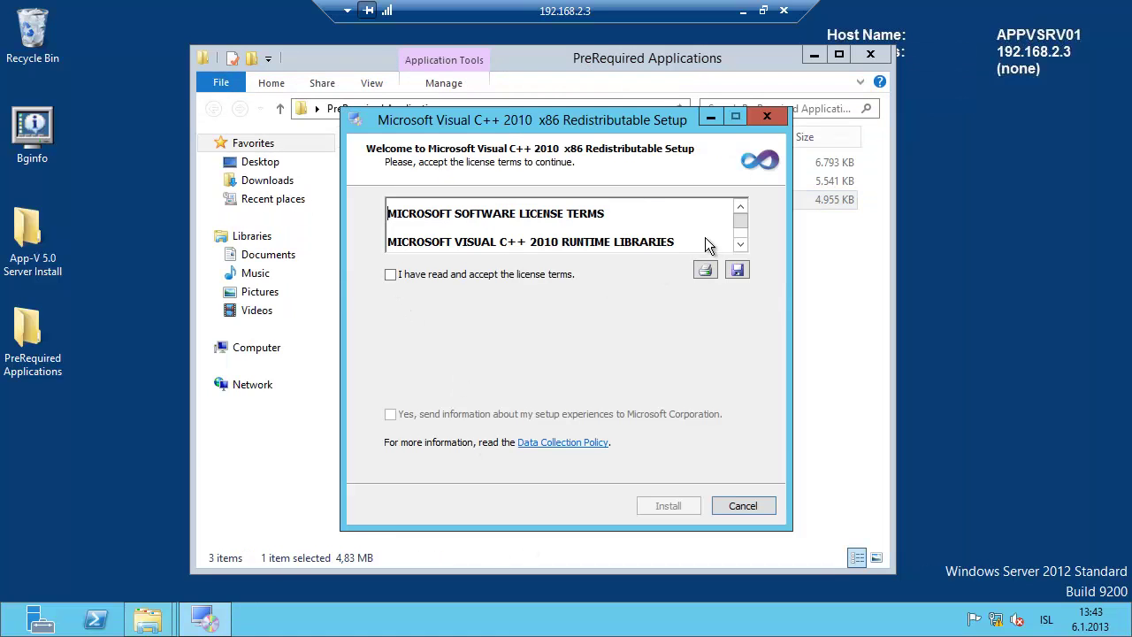
scroll(740, 244, "down", 5)
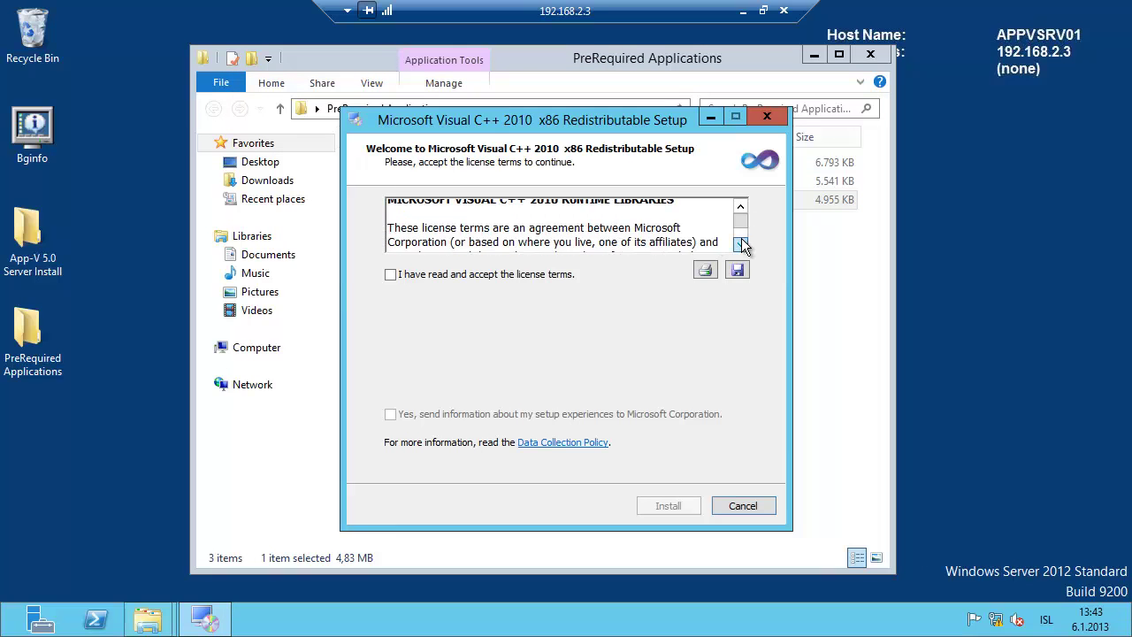
left_click(390, 274)
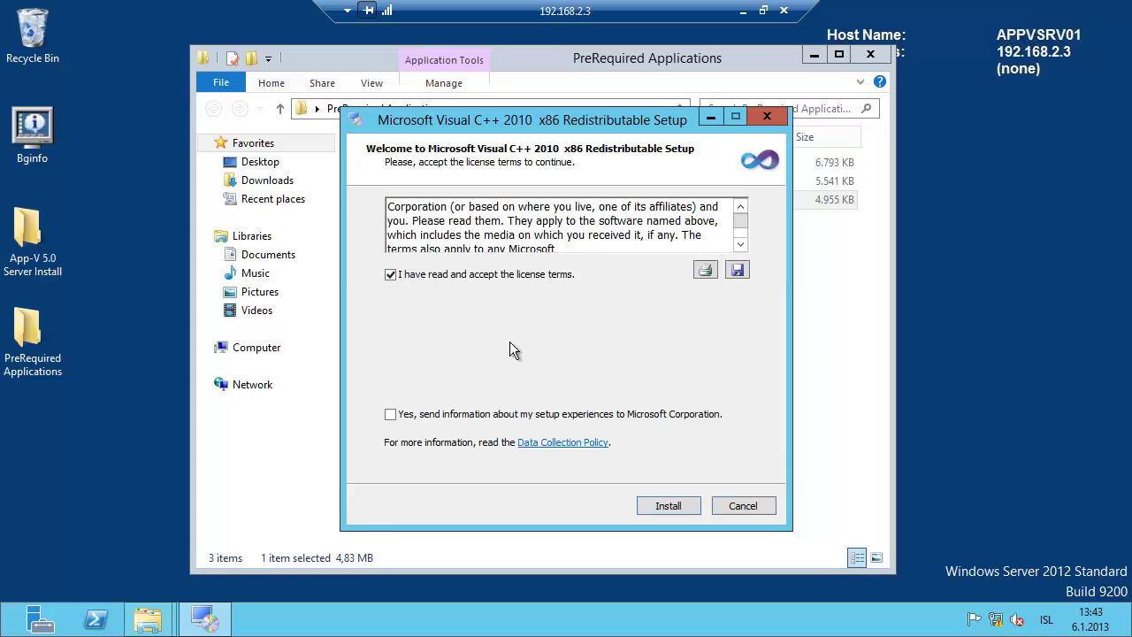
left_click(679, 505)
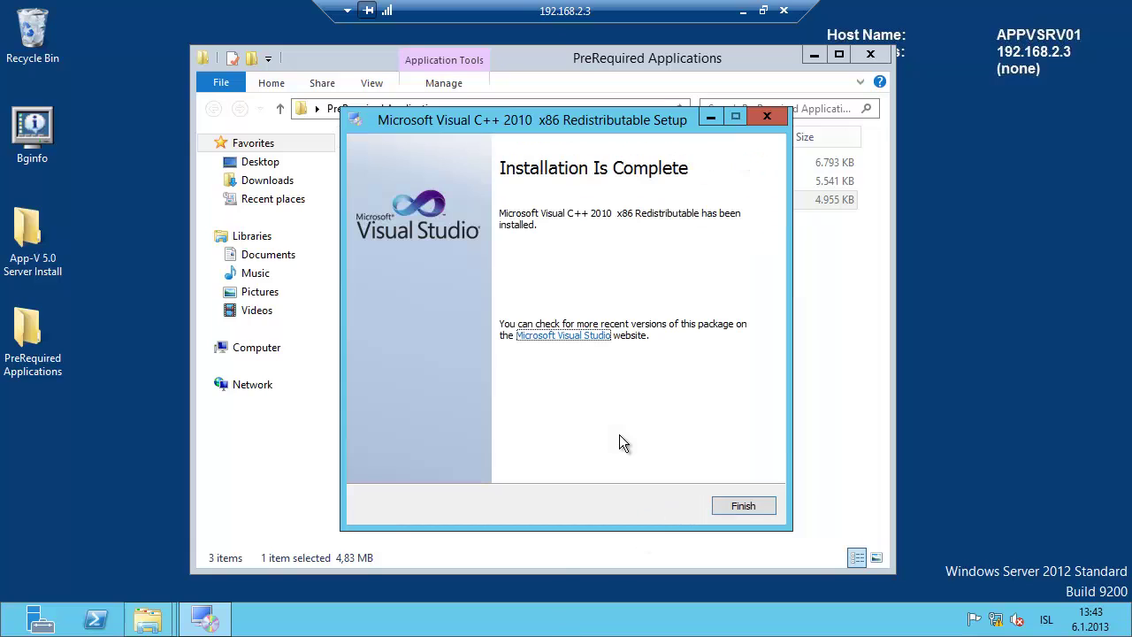
left_click(743, 506)
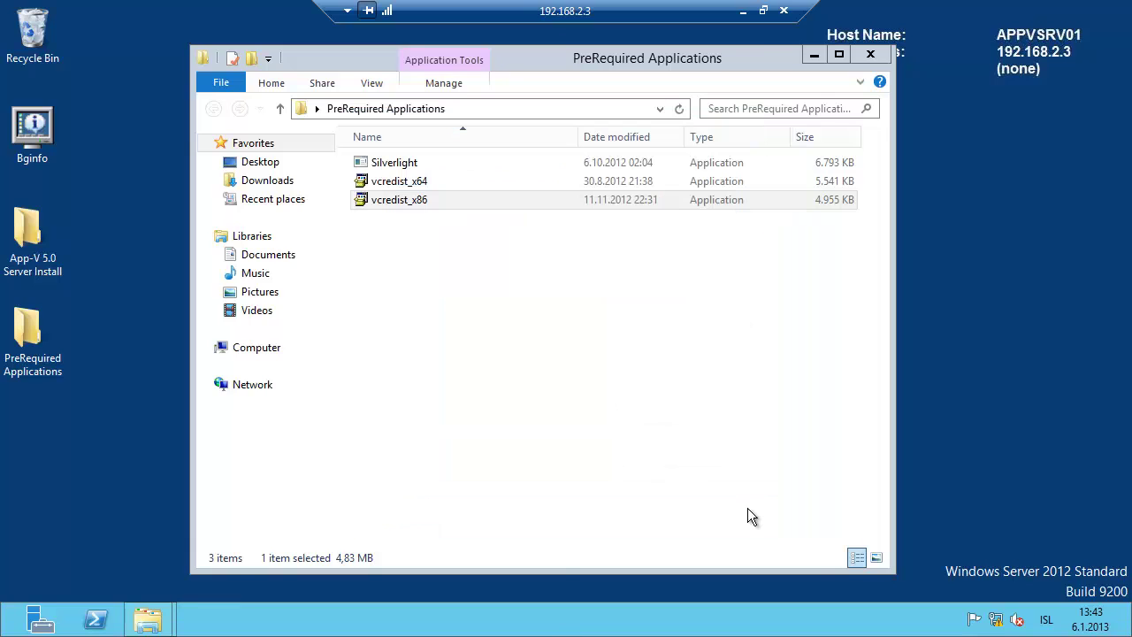
Install the Microsoft Visual C++ 2010 x64 Redistributable from vcredist_x64, accepting the license terms
double_click(451, 182)
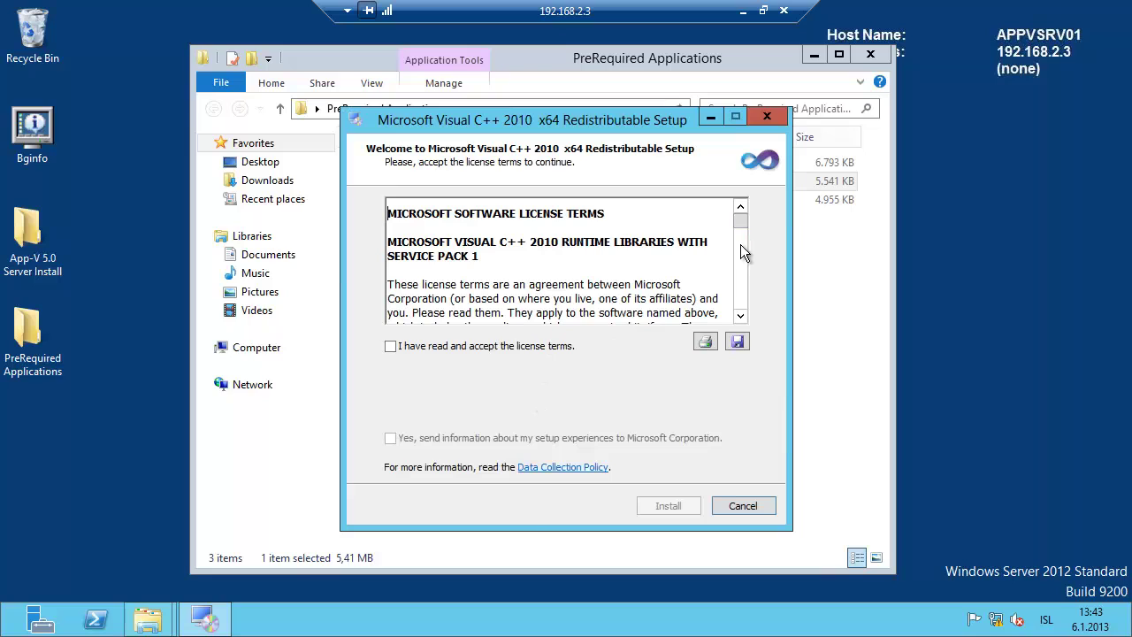
left_click_drag(746, 224, 744, 270)
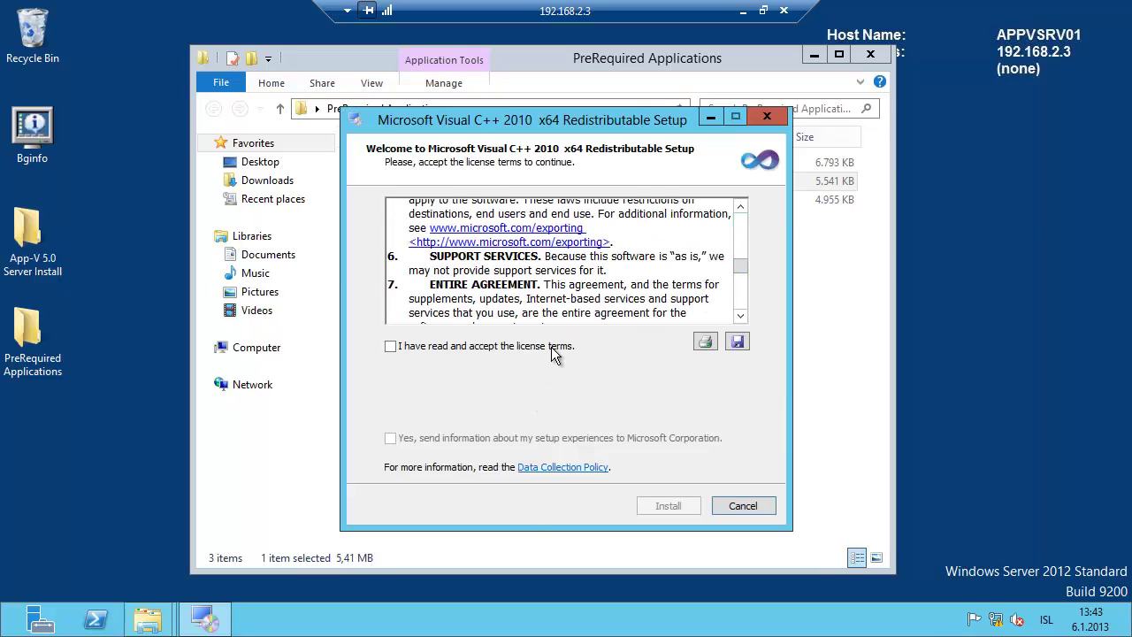
left_click(391, 347)
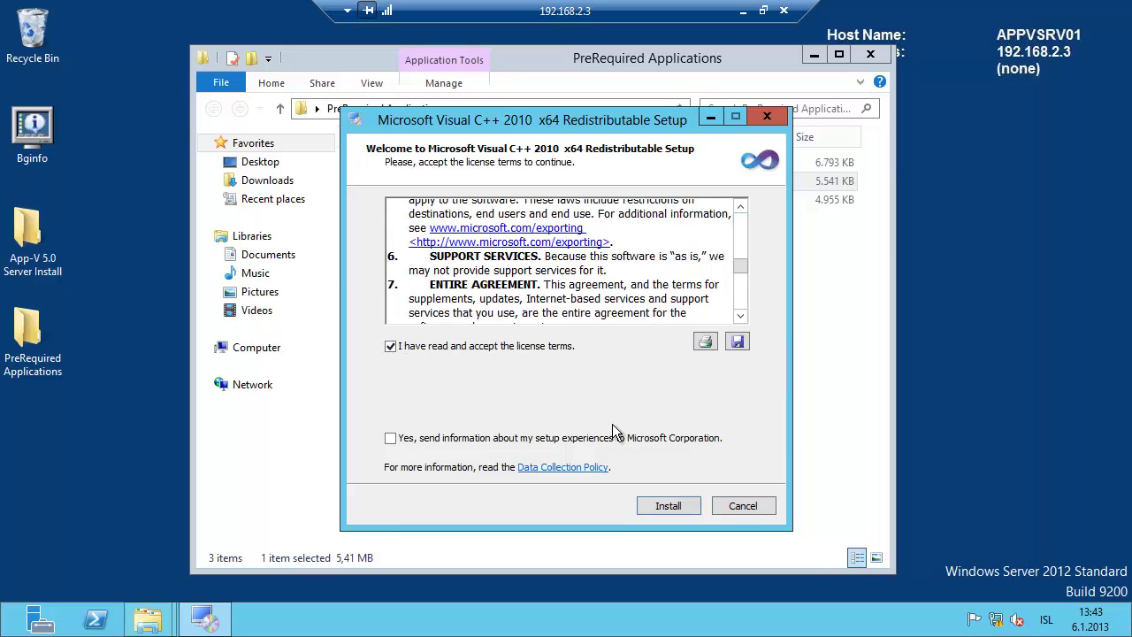
left_click(668, 506)
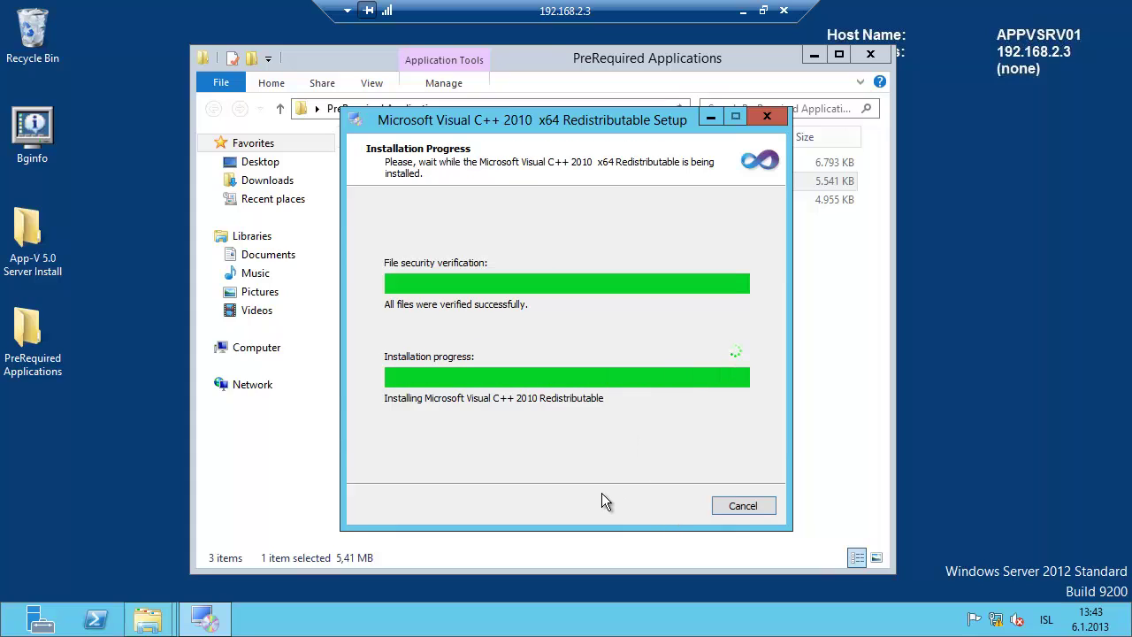
left_click(713, 504)
Install Silverlight with Microsoft Update enabled, and close the PreRequired Applications folder
left_click(402, 162)
key("Return")
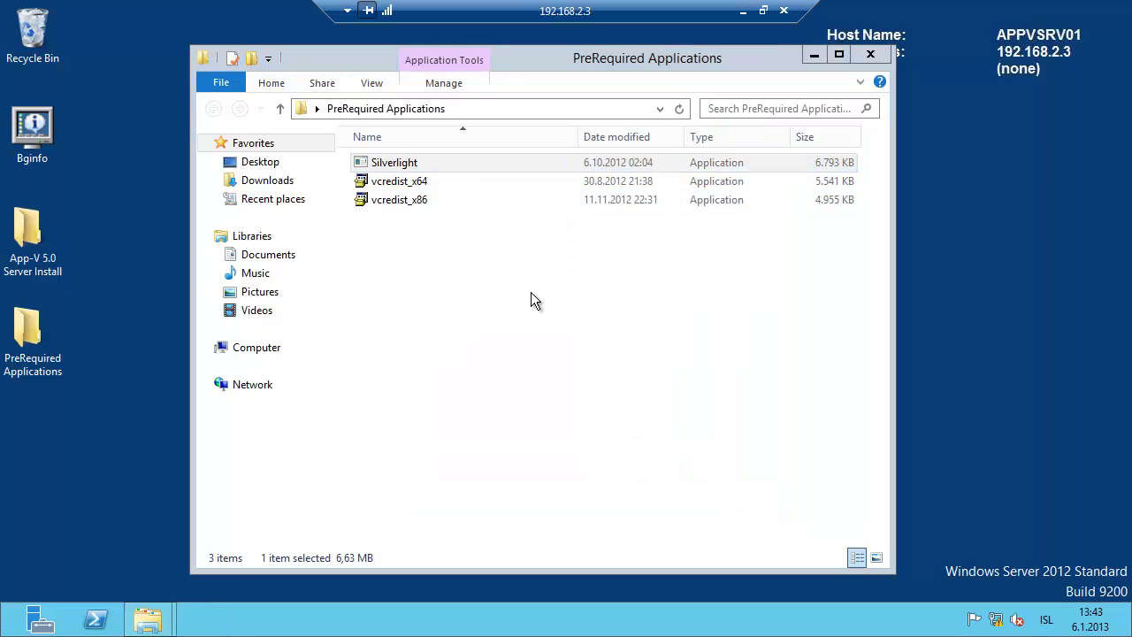
left_click(749, 387)
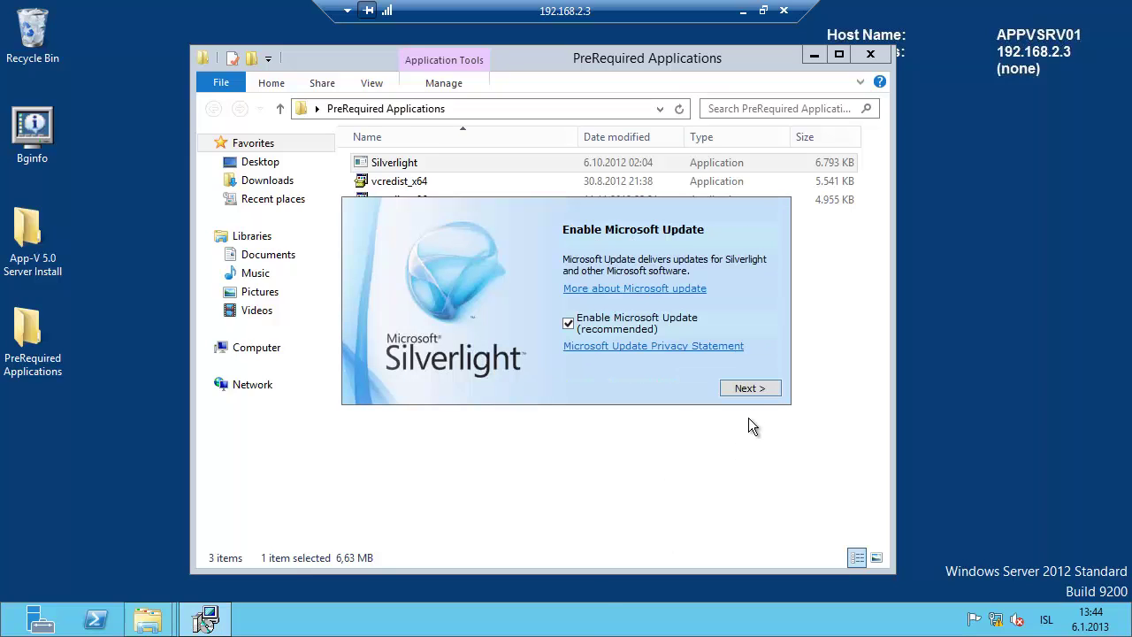
left_click(724, 391)
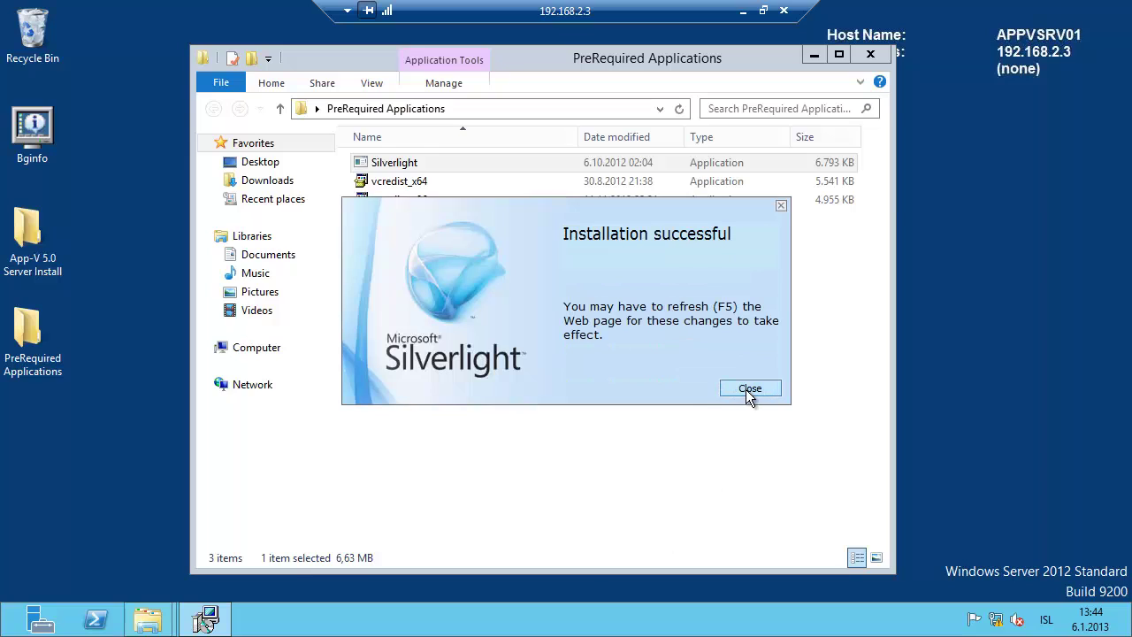
left_click(743, 396)
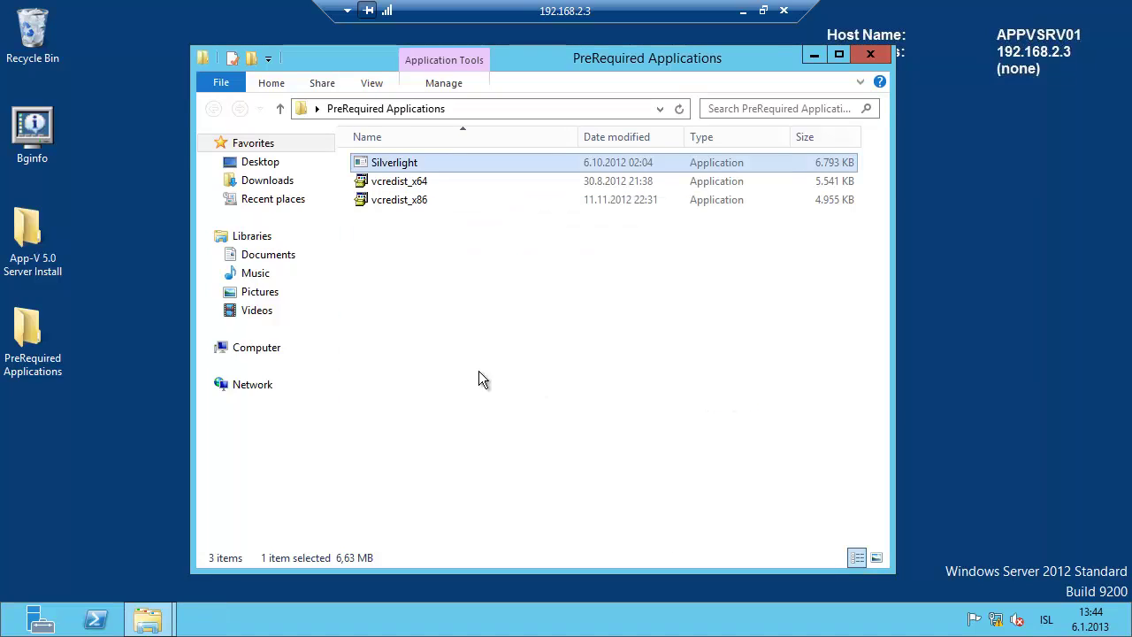
left_click(871, 57)
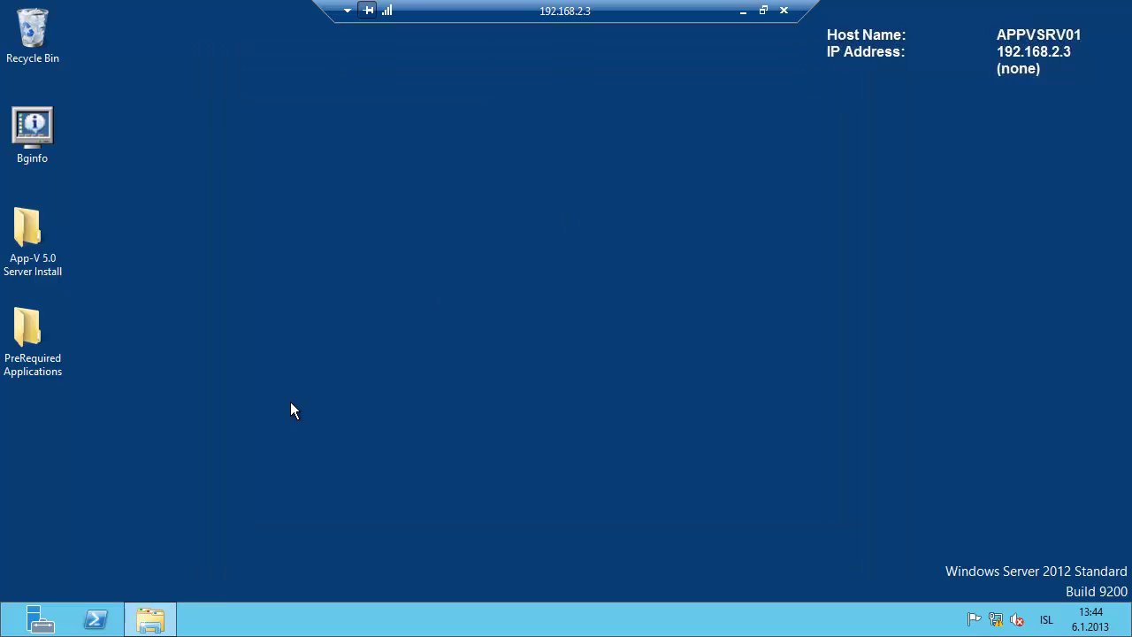
Start the Add Roles and Features Wizard from Server Manager and choose APPVSRV01 from the server pool as the destination server
left_click(41, 622)
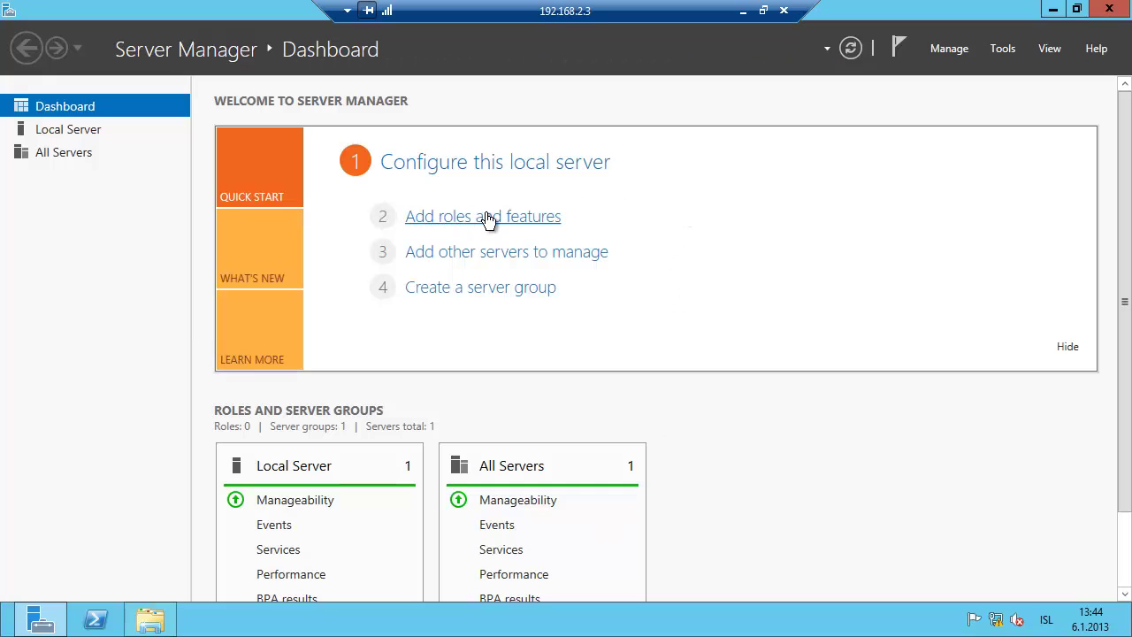
left_click(517, 217)
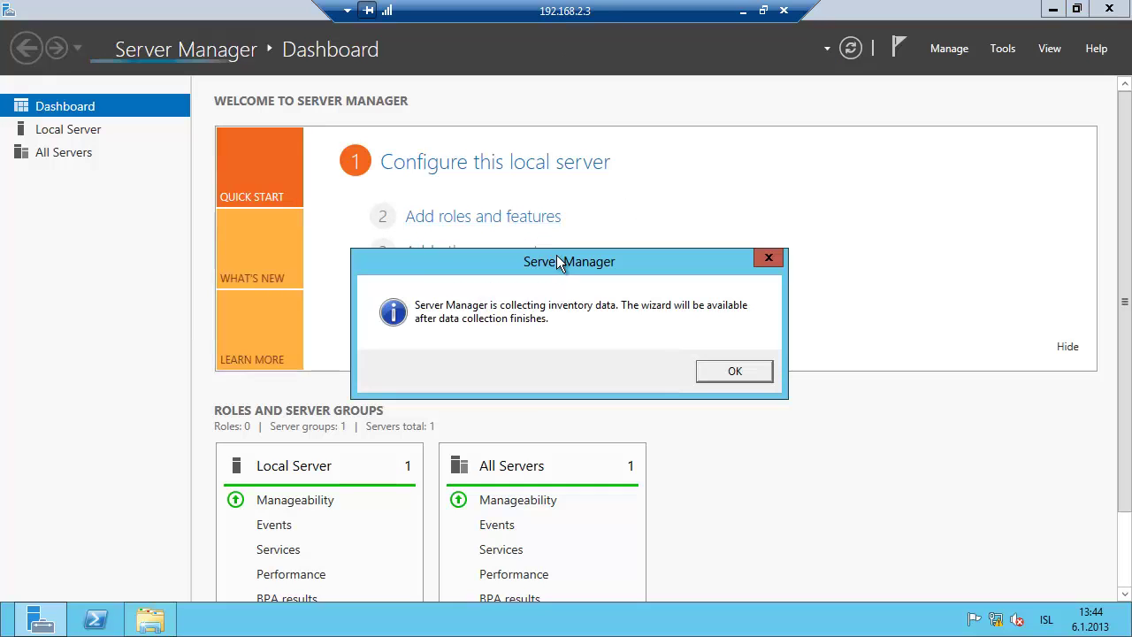
left_click(748, 371)
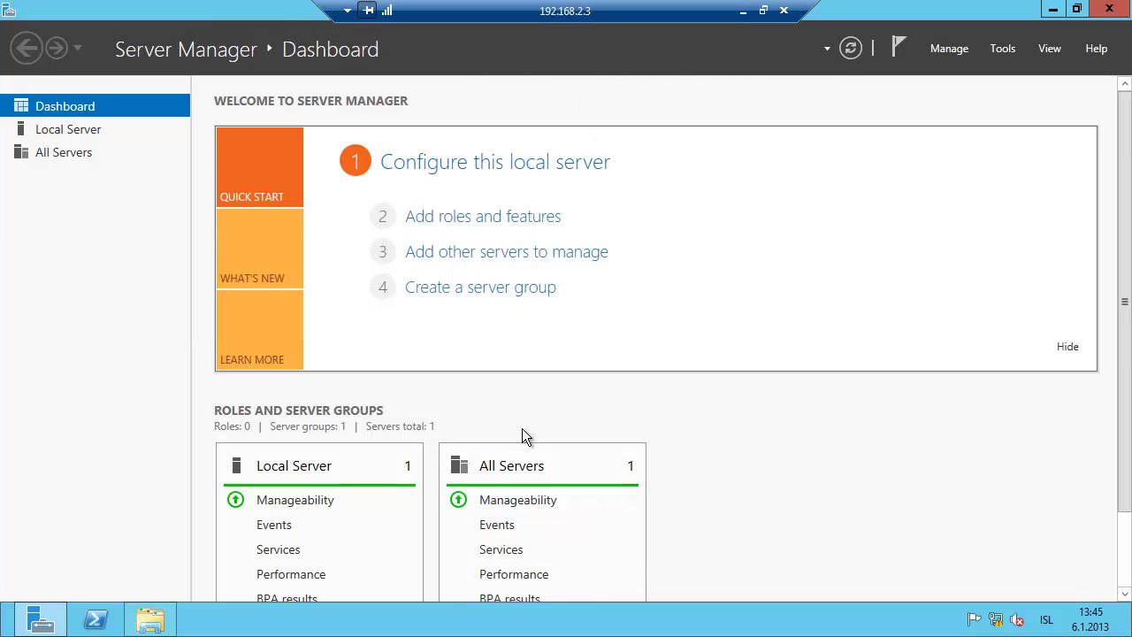
left_click(515, 221)
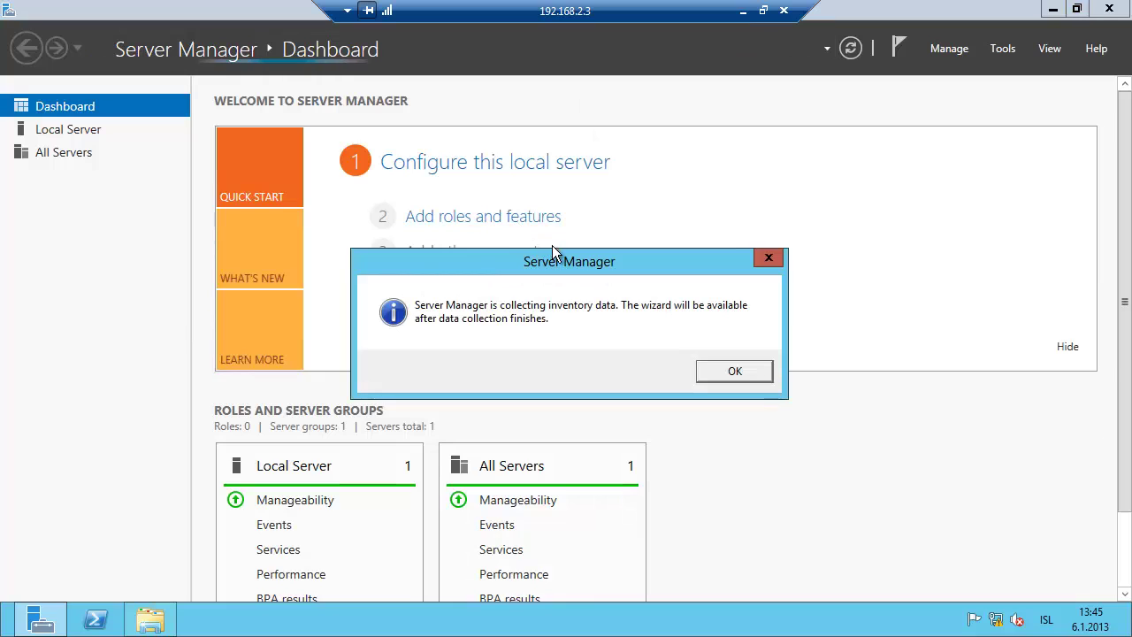
left_click(700, 377)
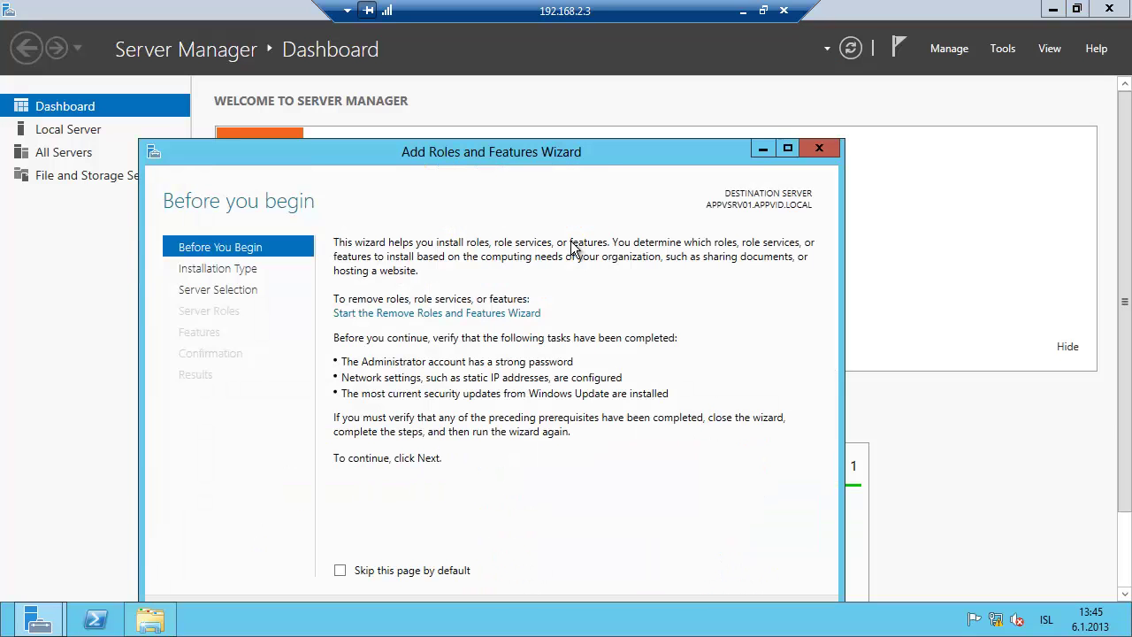
left_click_drag(594, 154, 623, 55)
left_click(637, 517)
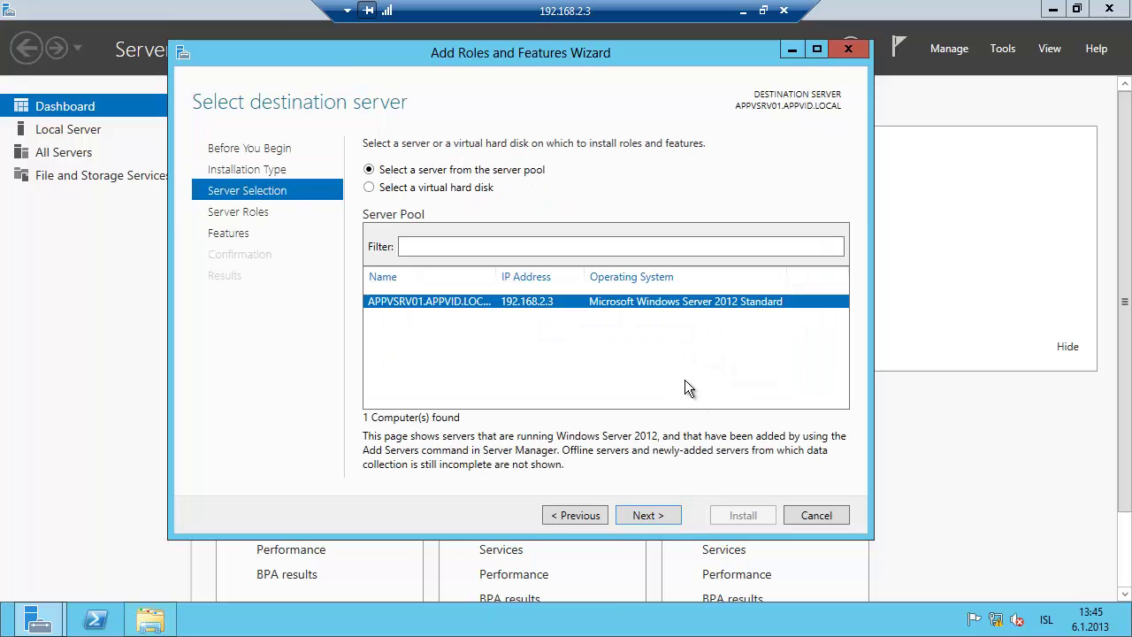
left_click(647, 518)
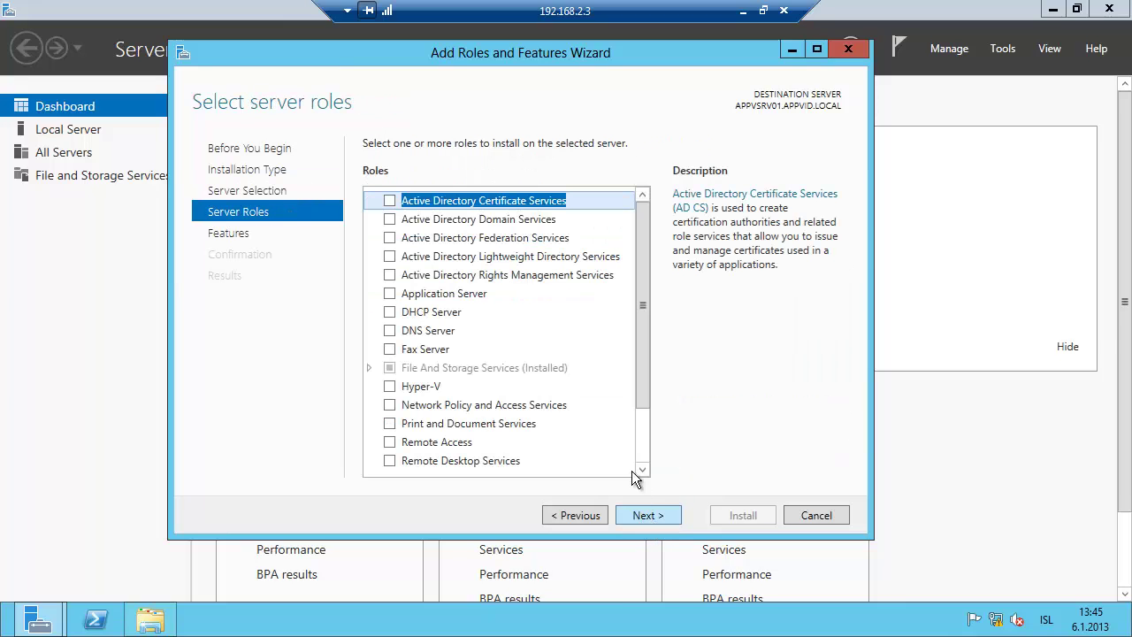
Select the Web Server (IIS) role with its required features and the Application Server role for installation
left_click_drag(644, 378, 643, 455)
left_click(390, 426)
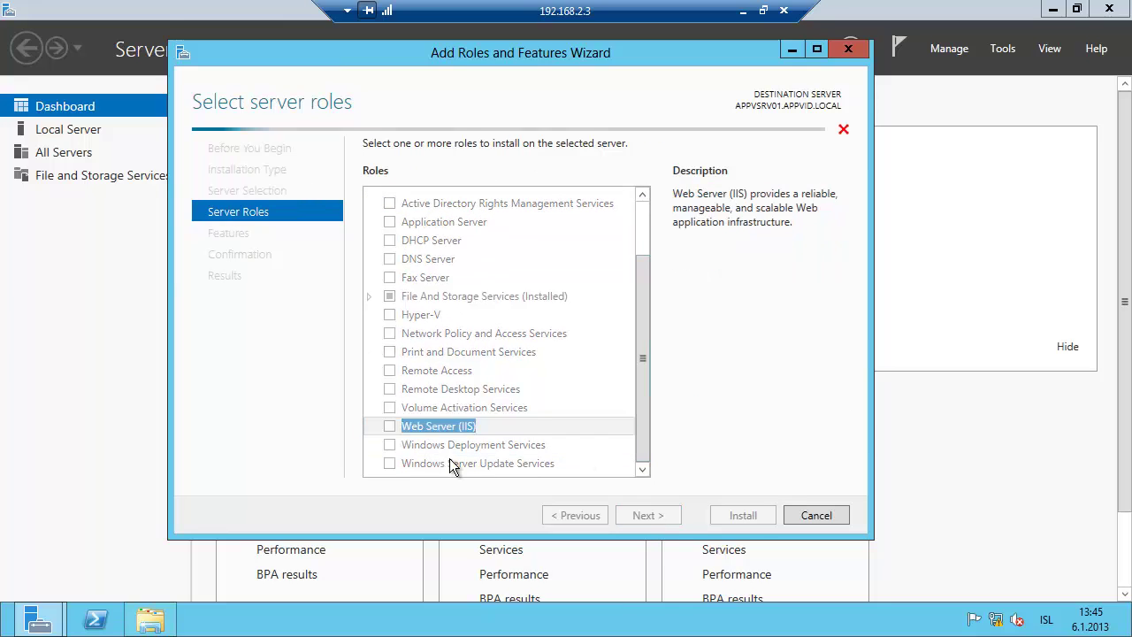
left_click(583, 432)
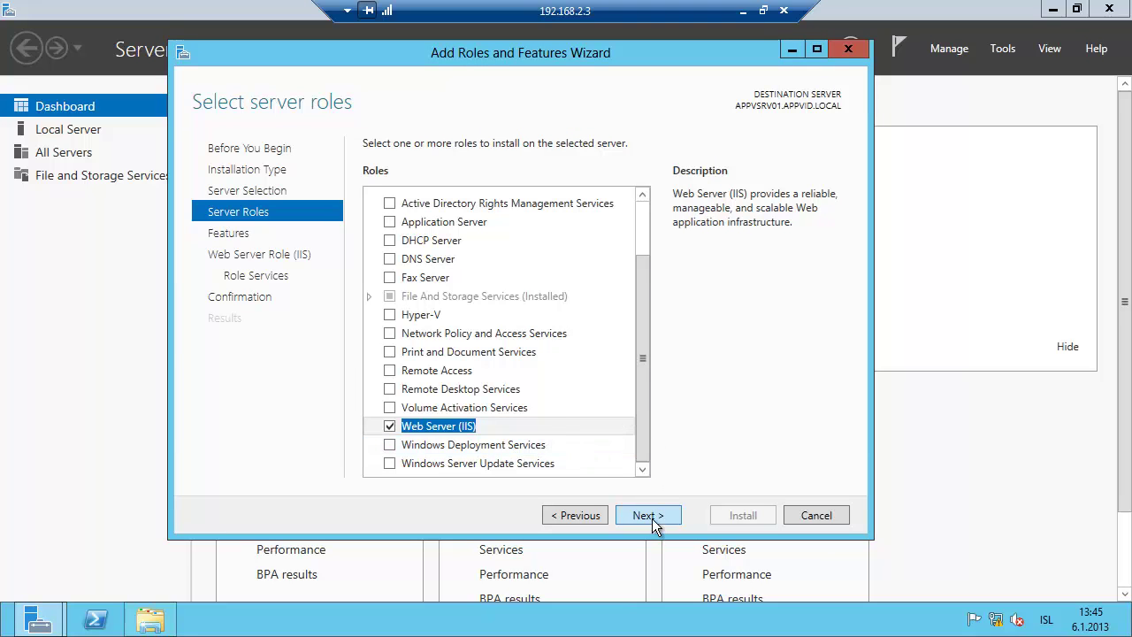
left_click(445, 221)
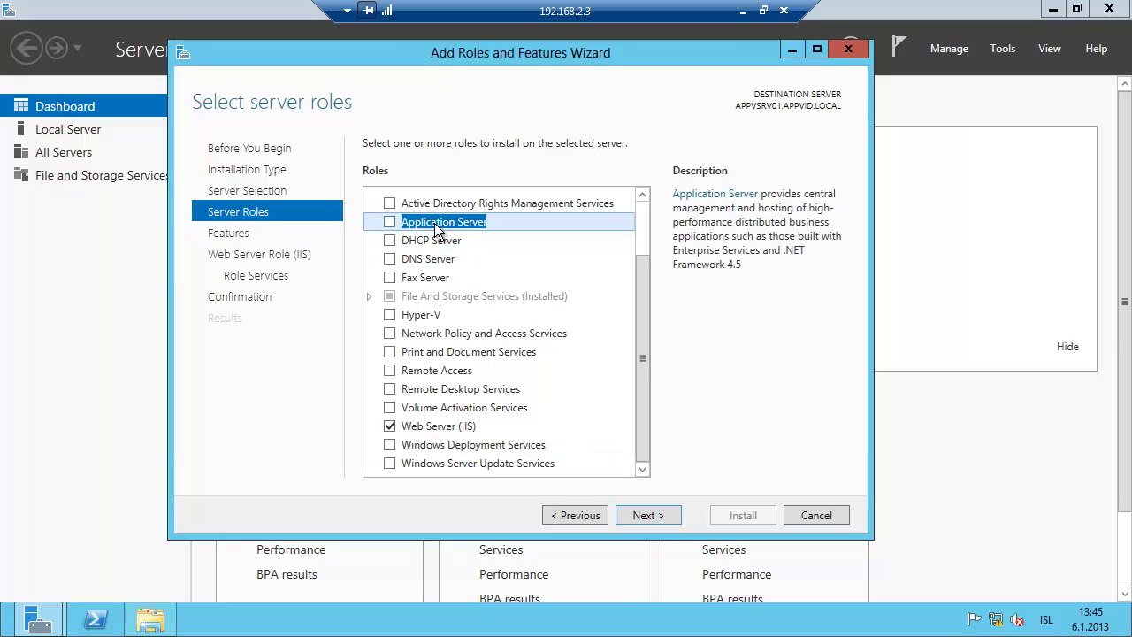
left_click(389, 225)
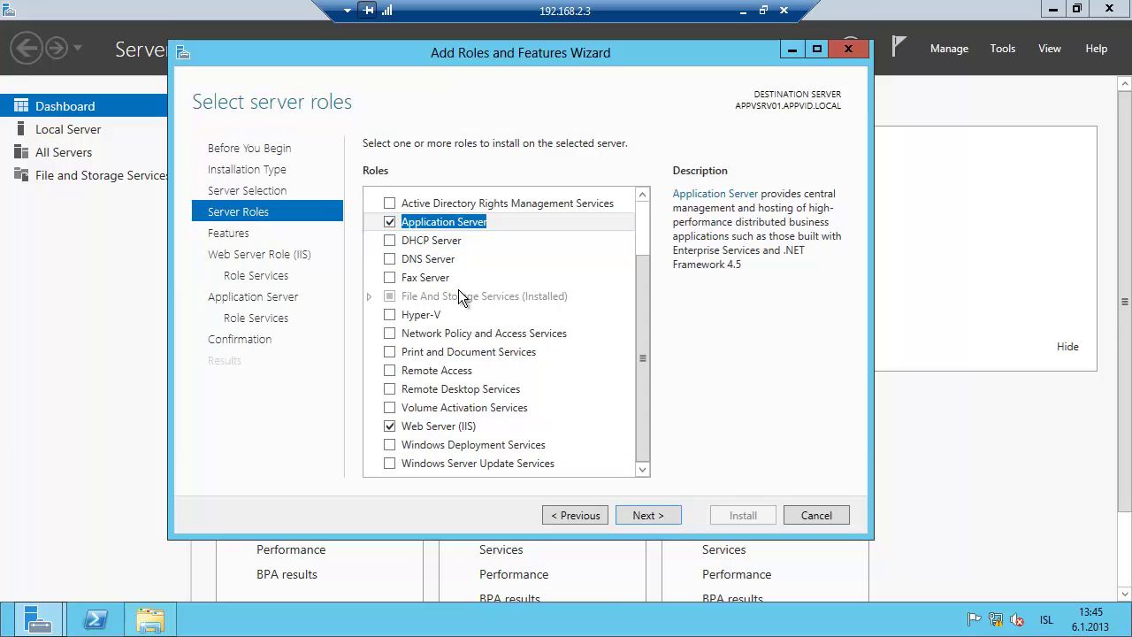
left_click(642, 515)
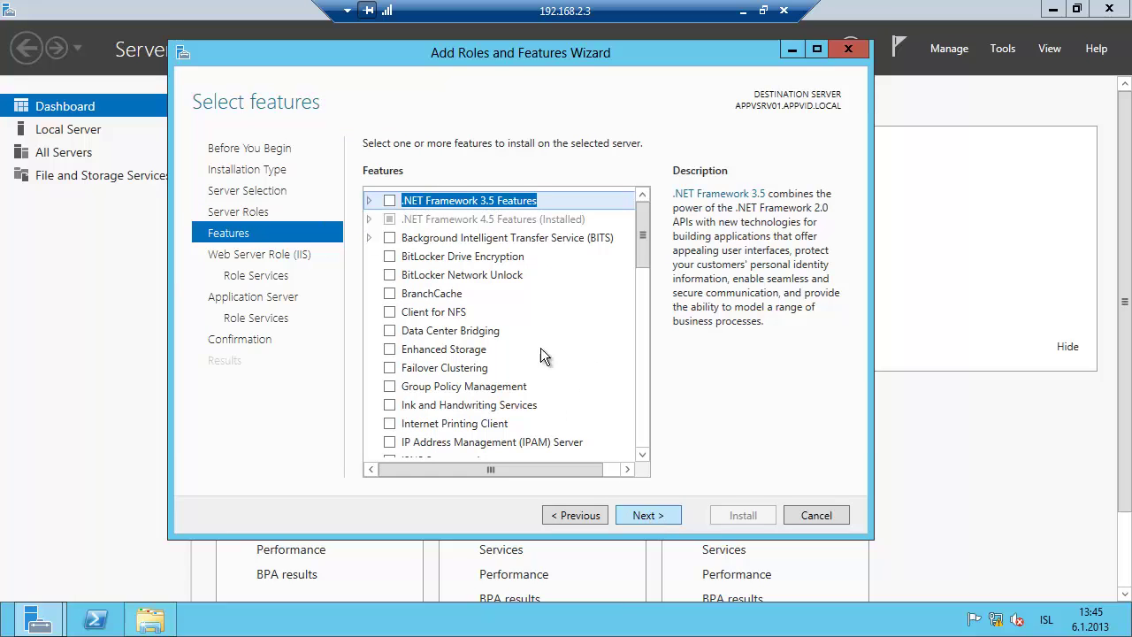
Add the .NET Framework 3.5 (includes .NET 2.0 and 3.0) feature and continue to the Web Server (IIS) role services
left_click(368, 198)
left_click(406, 218)
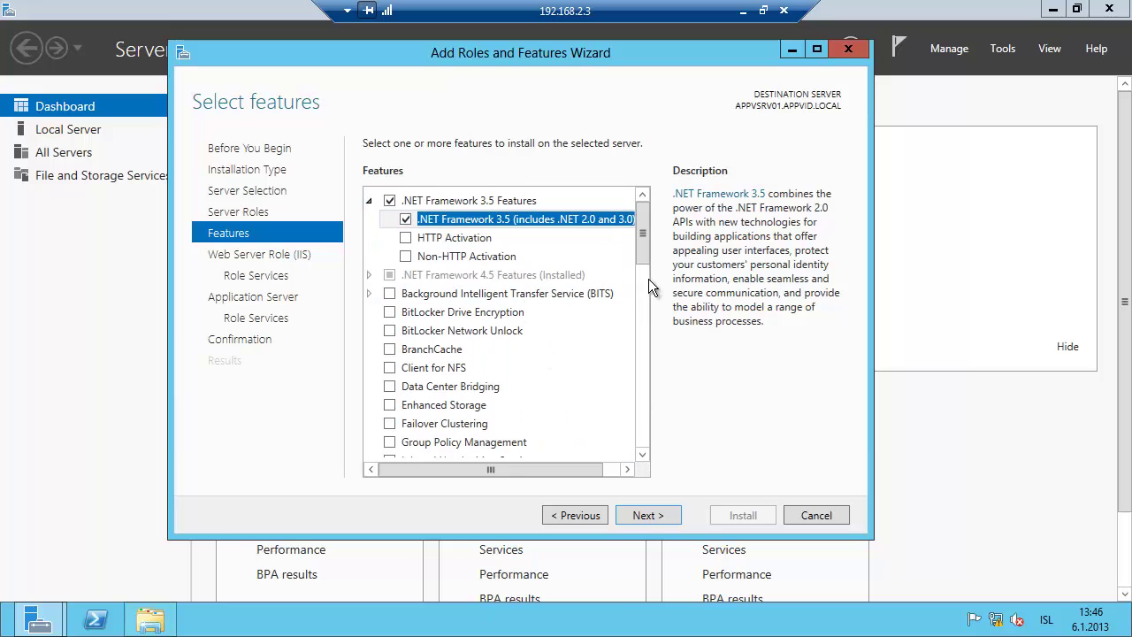
left_click_drag(647, 277, 644, 457)
left_click(654, 516)
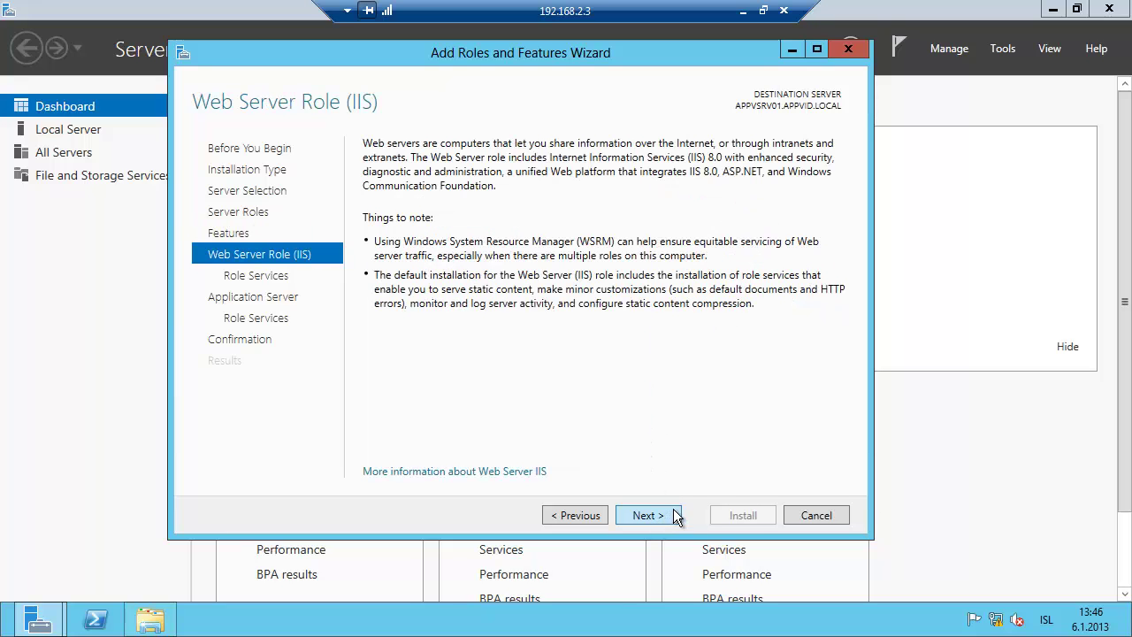
left_click(645, 514)
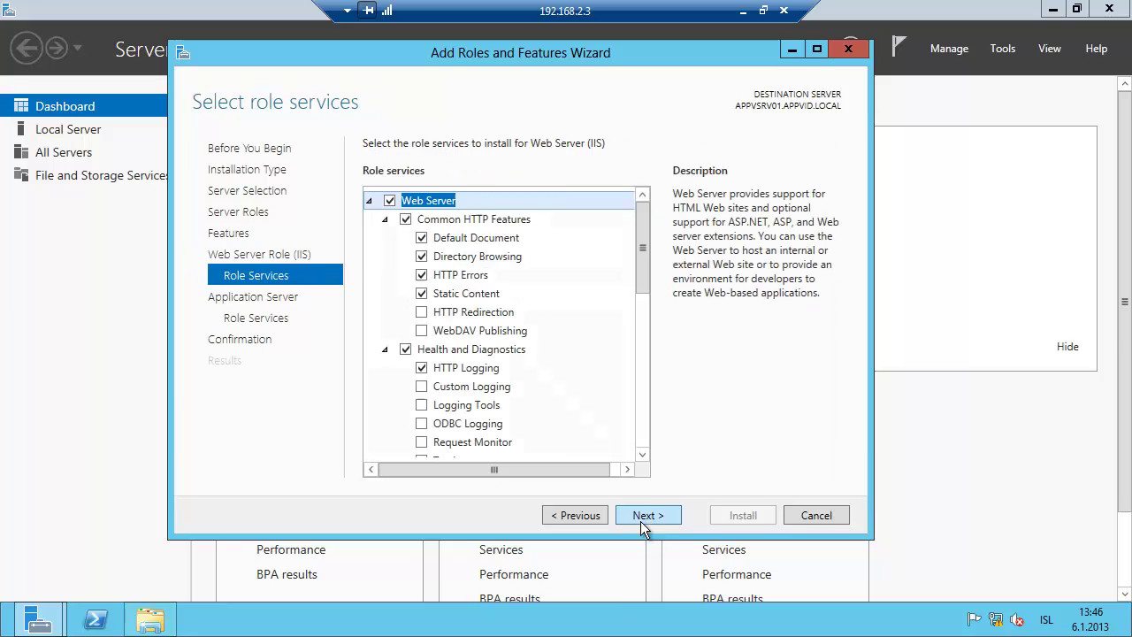
Review the Common HTTP Features role services and add Windows Authentication under Security
left_click_drag(640, 245, 647, 207)
scroll(647, 218, "up", 1)
left_click(477, 221)
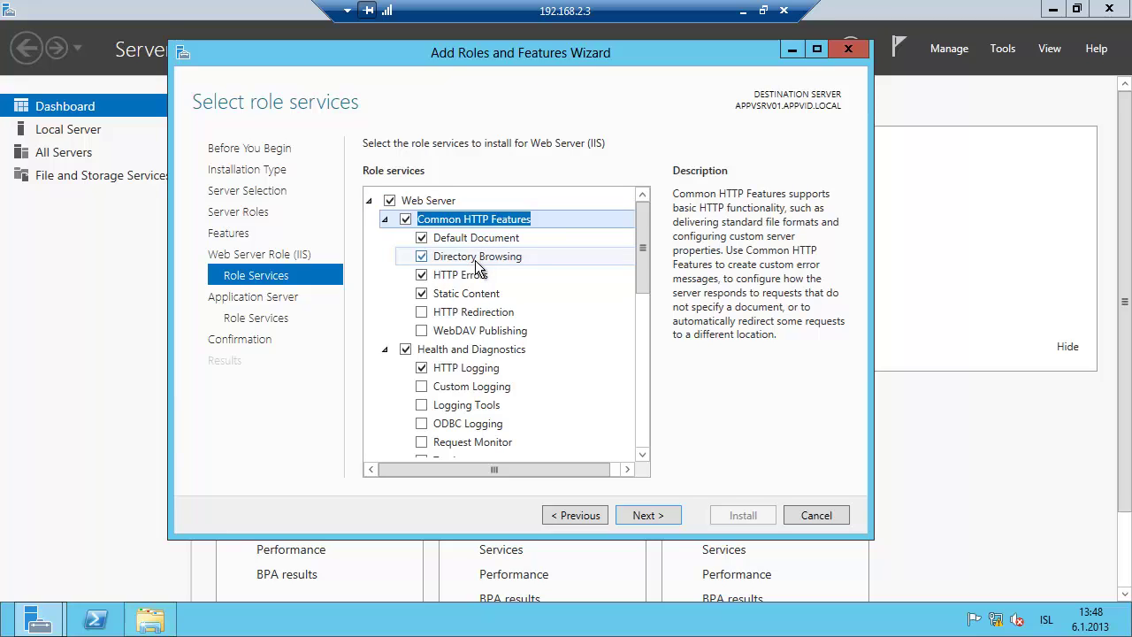
left_click(468, 295)
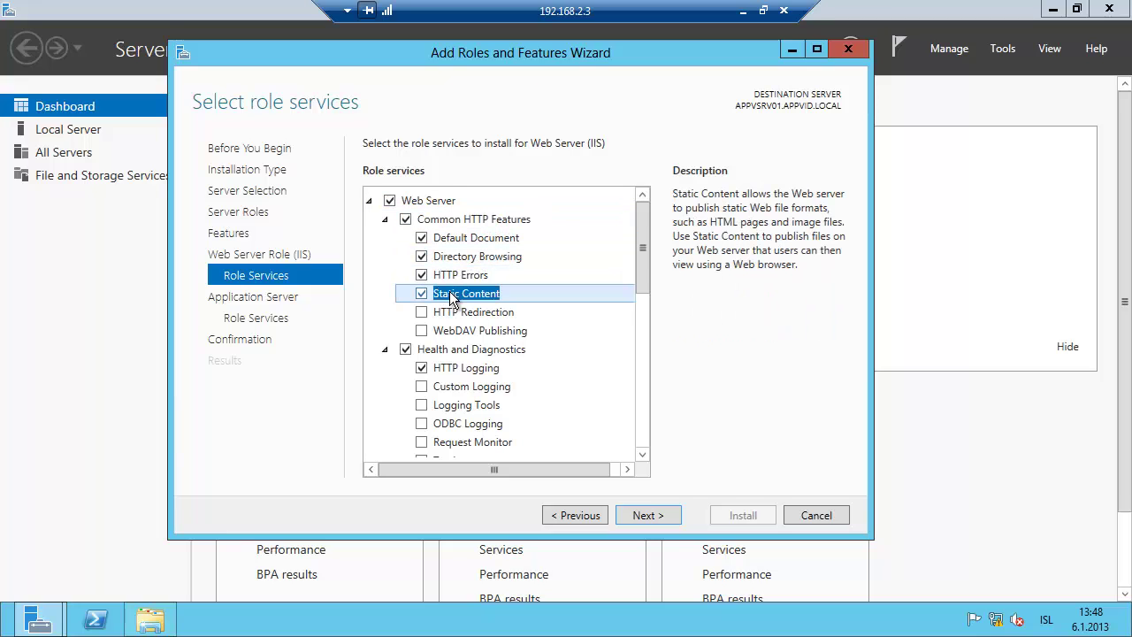
left_click(490, 245)
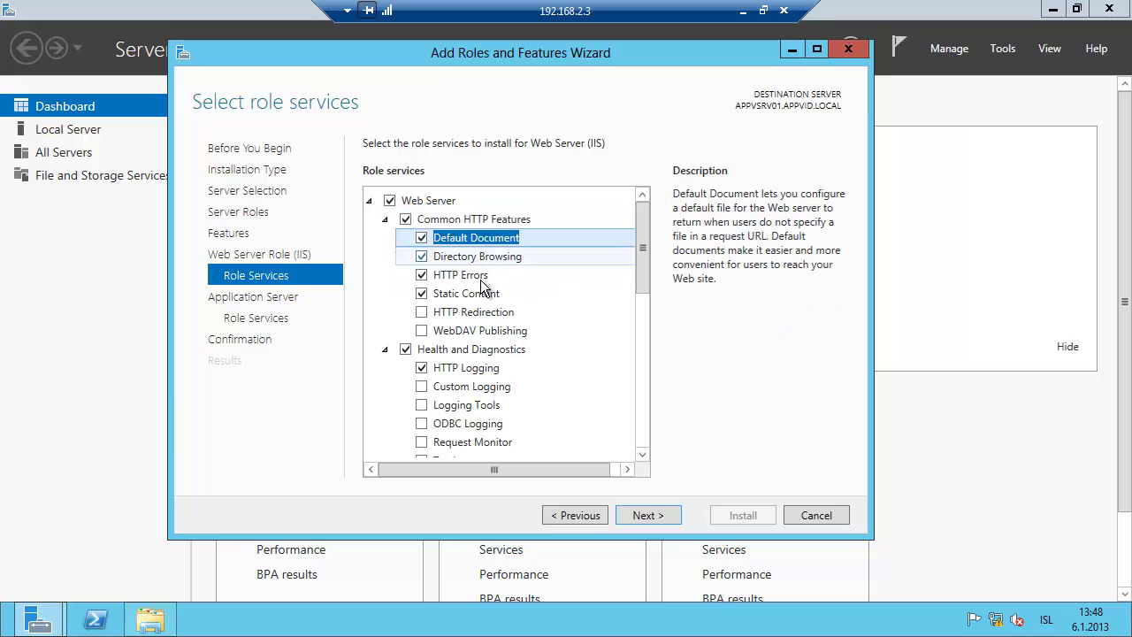
left_click_drag(645, 256, 635, 354)
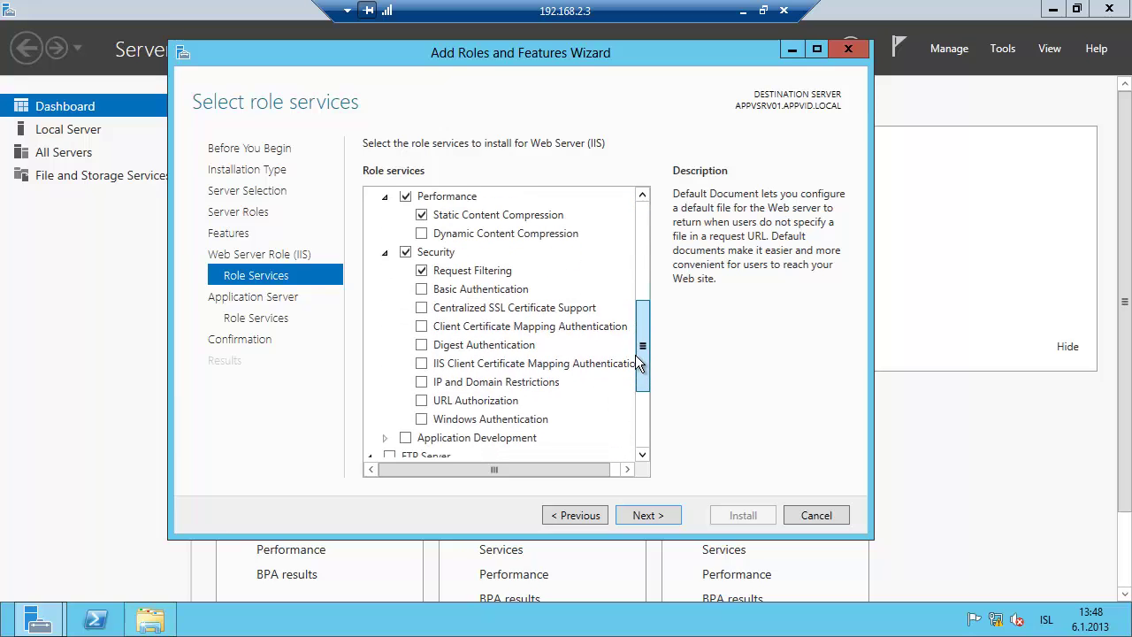
left_click(419, 419)
Add ASP.NET 3.5, ASP and ASP.NET 4.5 under Application Development, including the features they require
left_click_drag(642, 365, 640, 400)
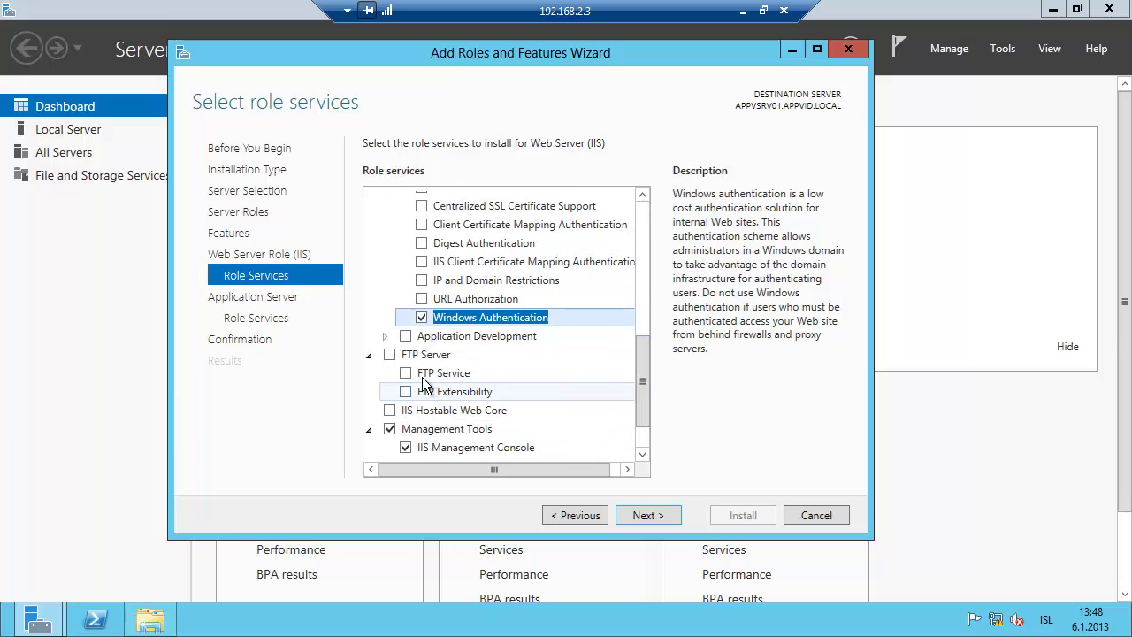
left_click(385, 337)
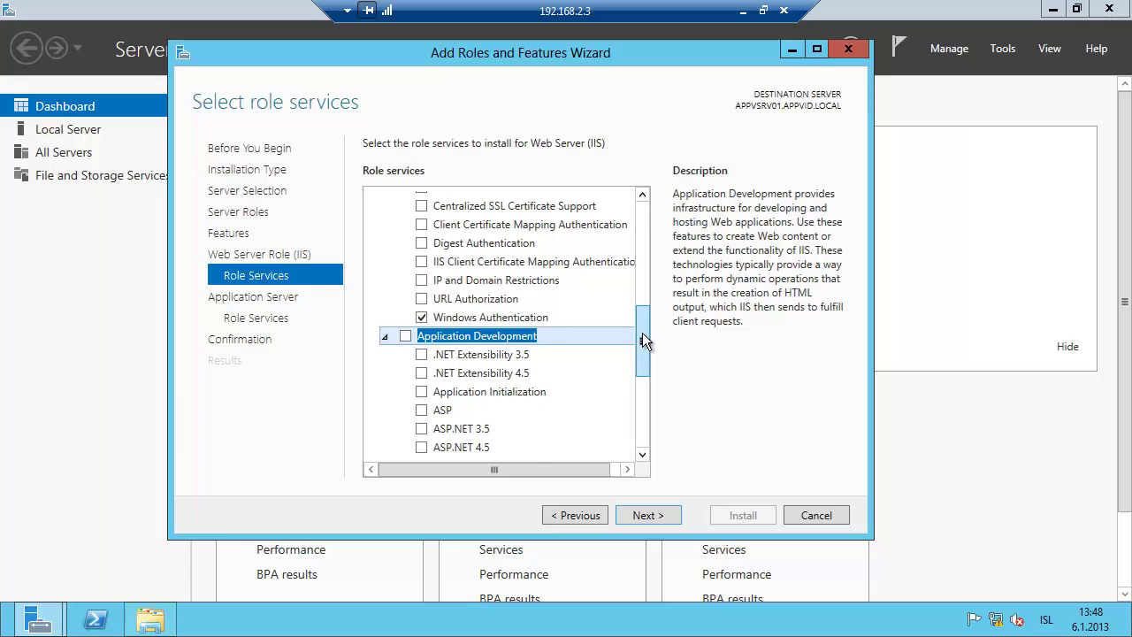
left_click_drag(643, 328, 634, 366)
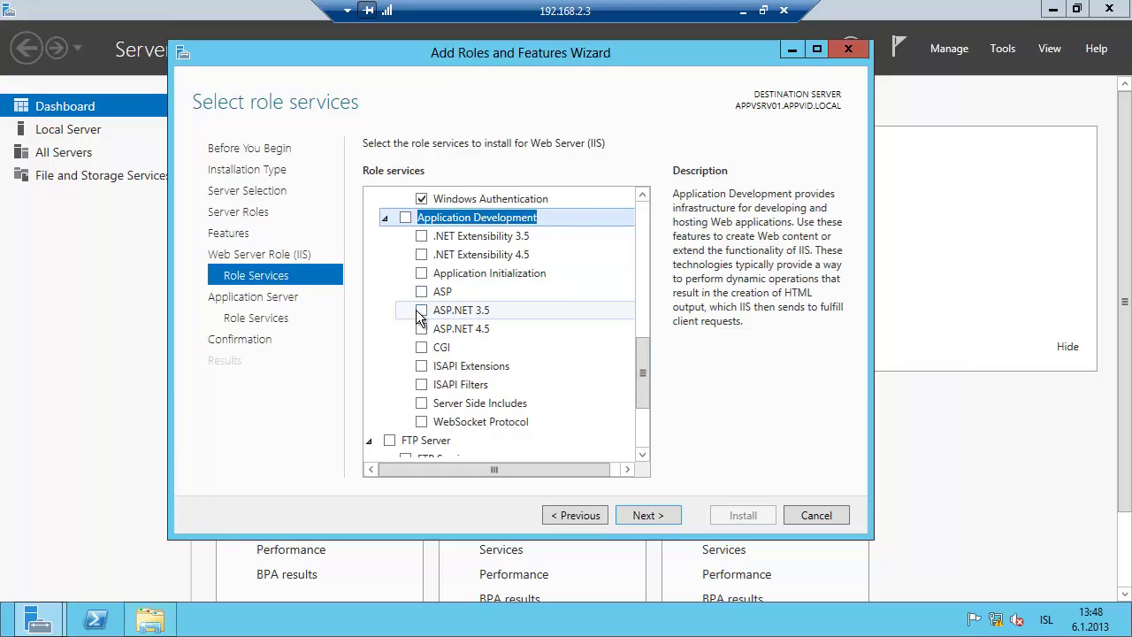
left_click(418, 311)
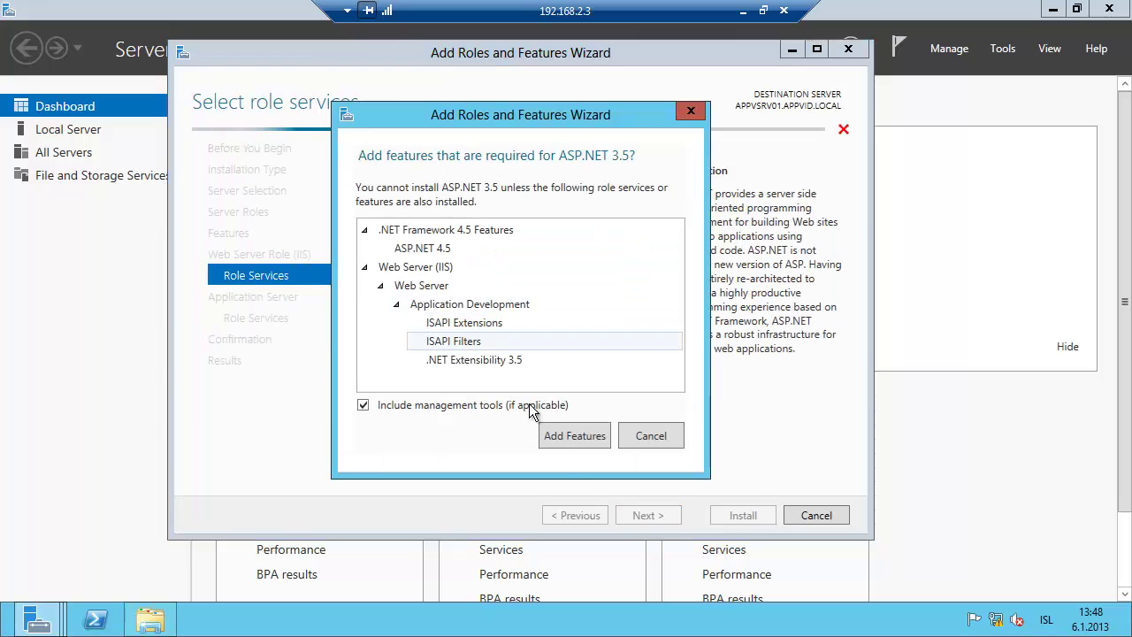
left_click(579, 434)
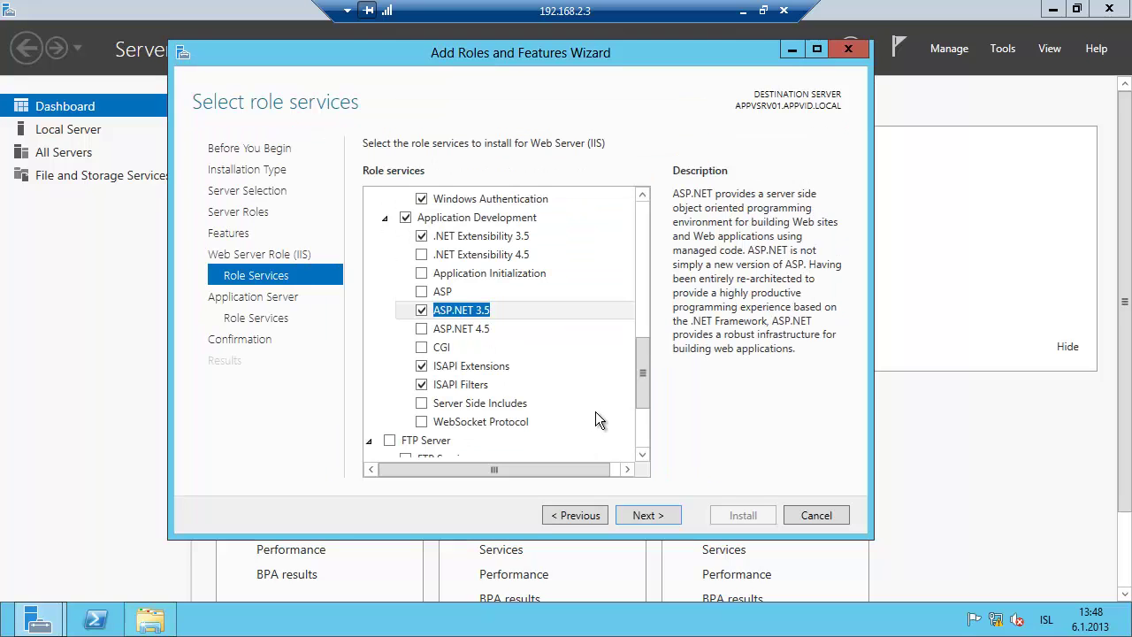
left_click(421, 294)
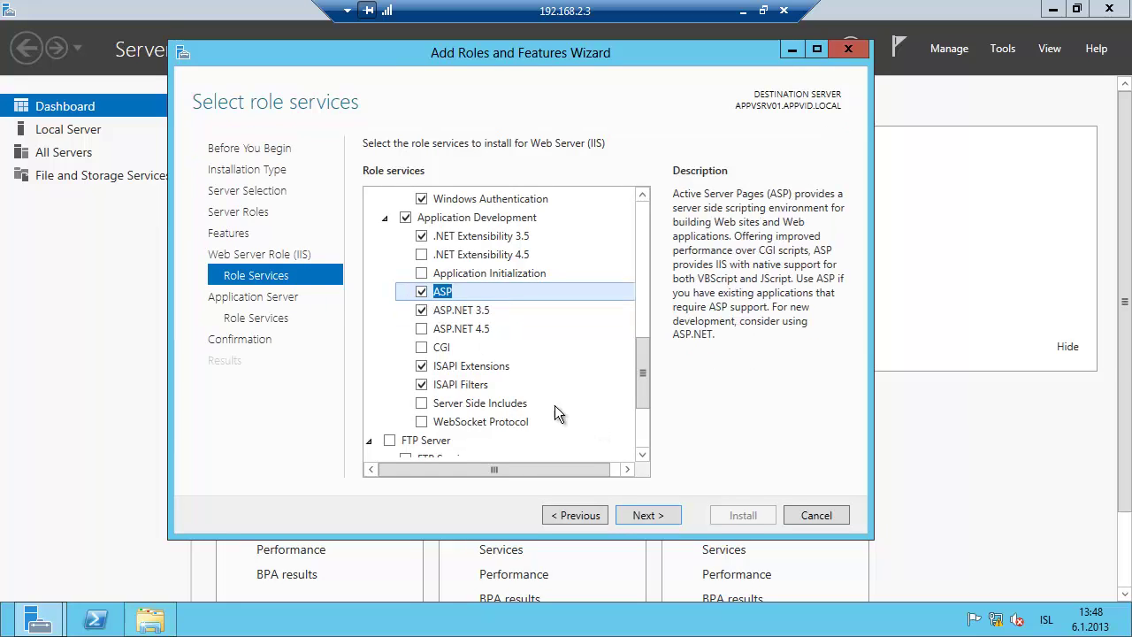
left_click(421, 332)
left_click(597, 436)
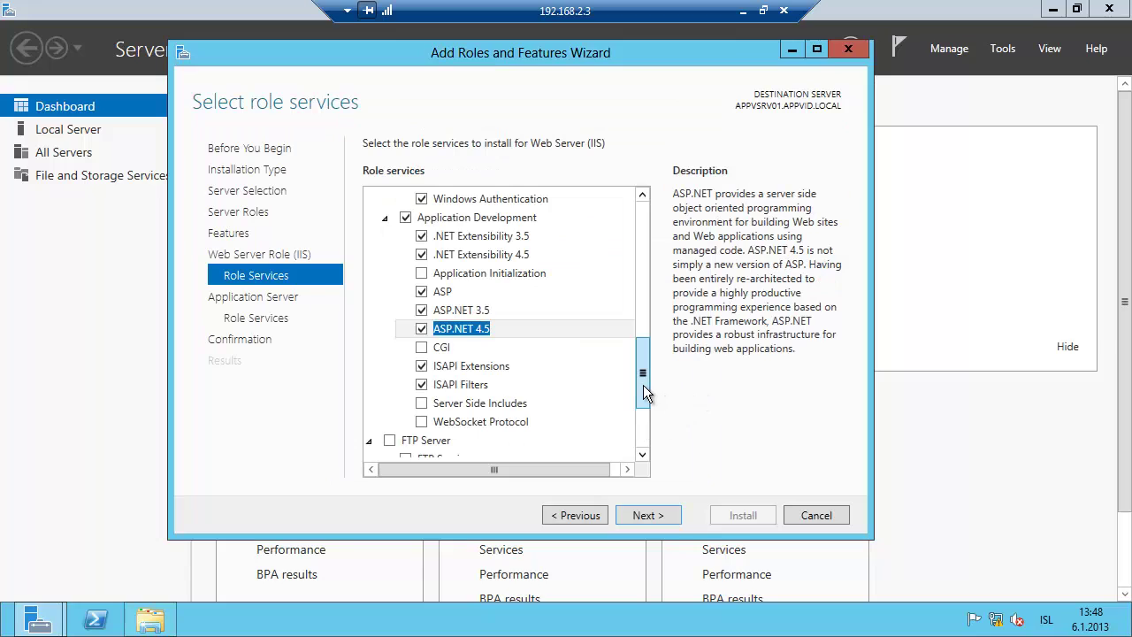
Add WebDAV Publishing under Common HTTP Features and review the rest of the Web Server (IIS) role services
left_click_drag(642, 383, 630, 228)
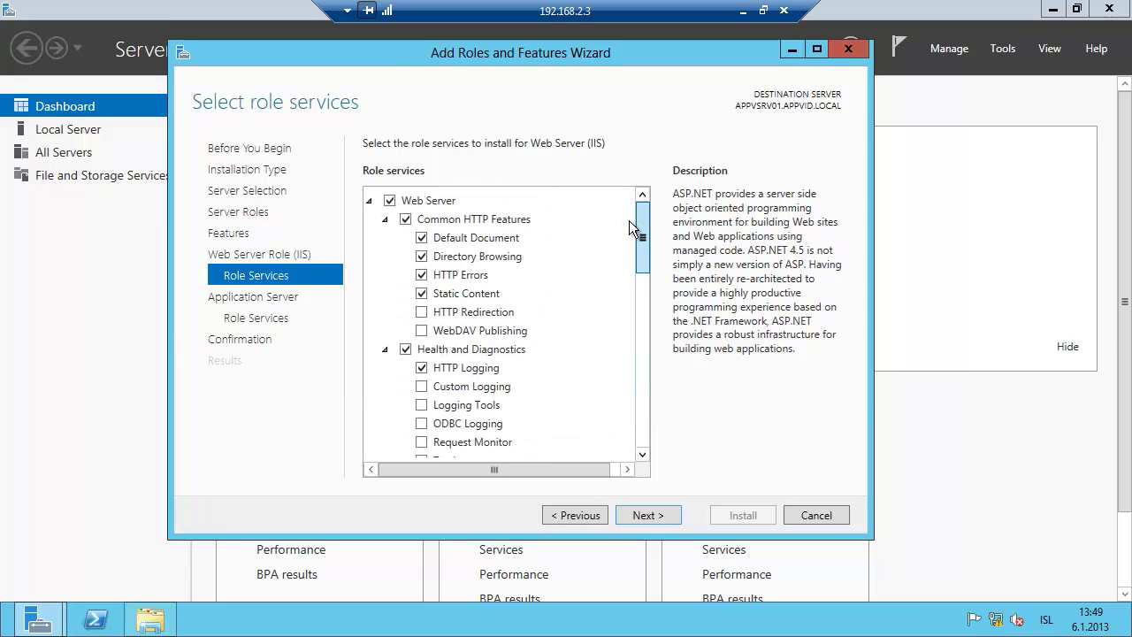
left_click(421, 331)
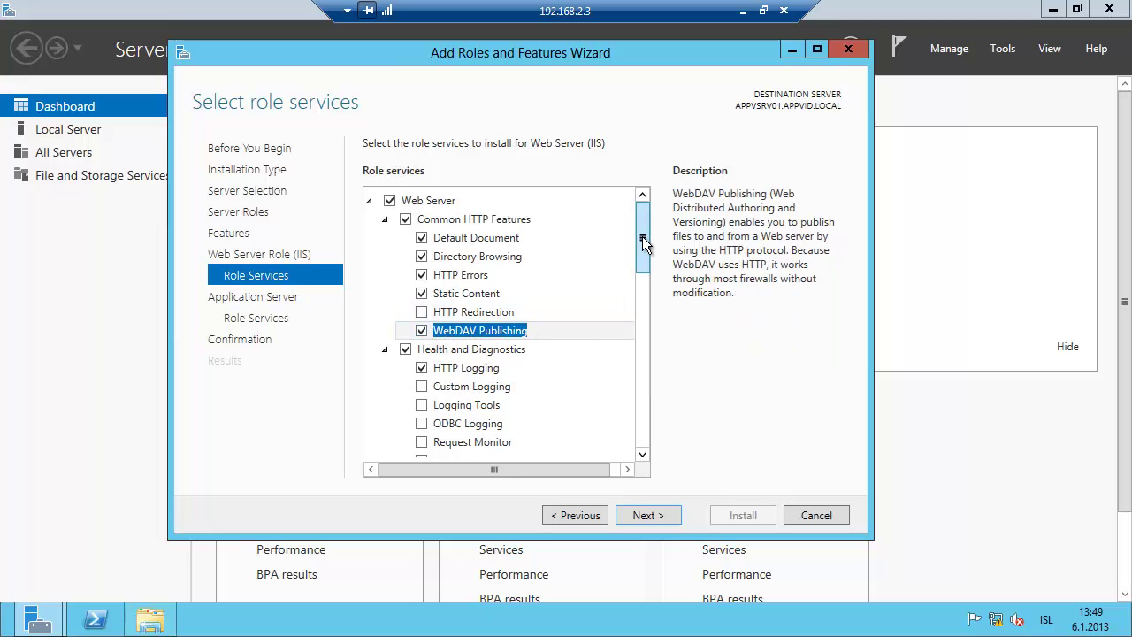
scroll(642, 236, "down", 2)
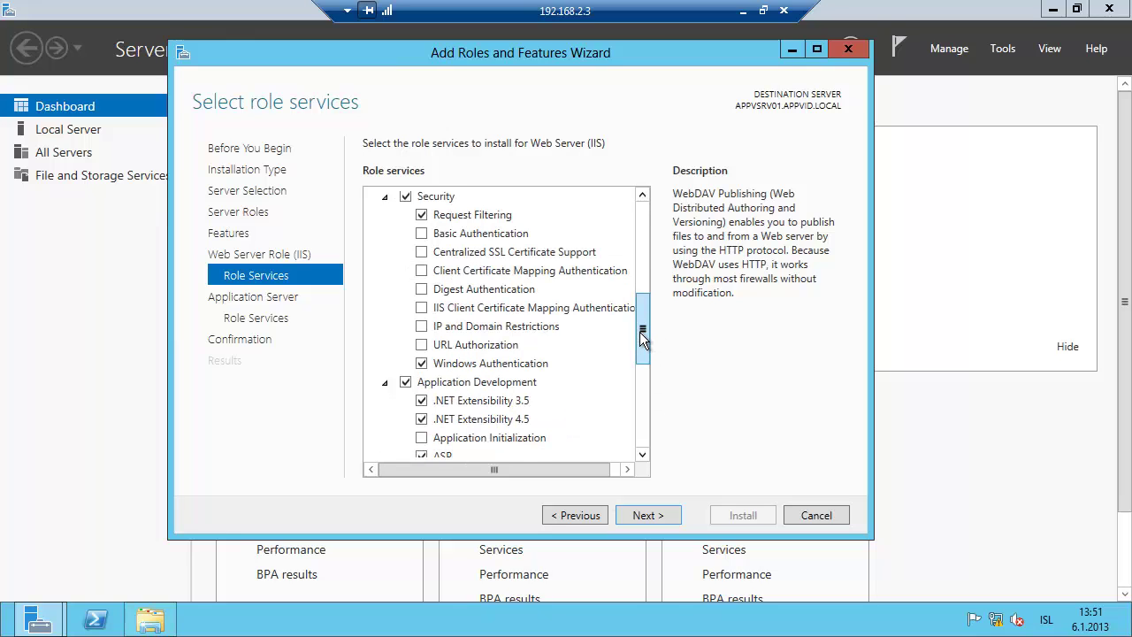
scroll(633, 362, "down", 3)
scroll(640, 402, "down", 3)
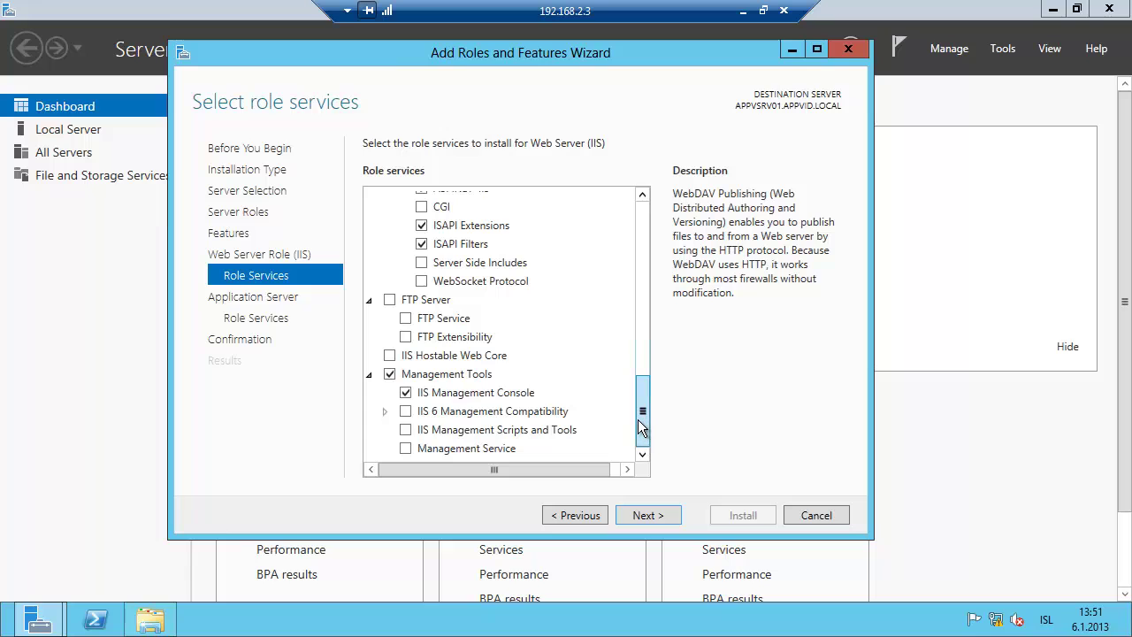
mouse_move(640, 412)
left_mouse_down()
mouse_move(643, 231)
mouse_move(642, 276)
left_mouse_up()
scroll(606, 383, "down", 5)
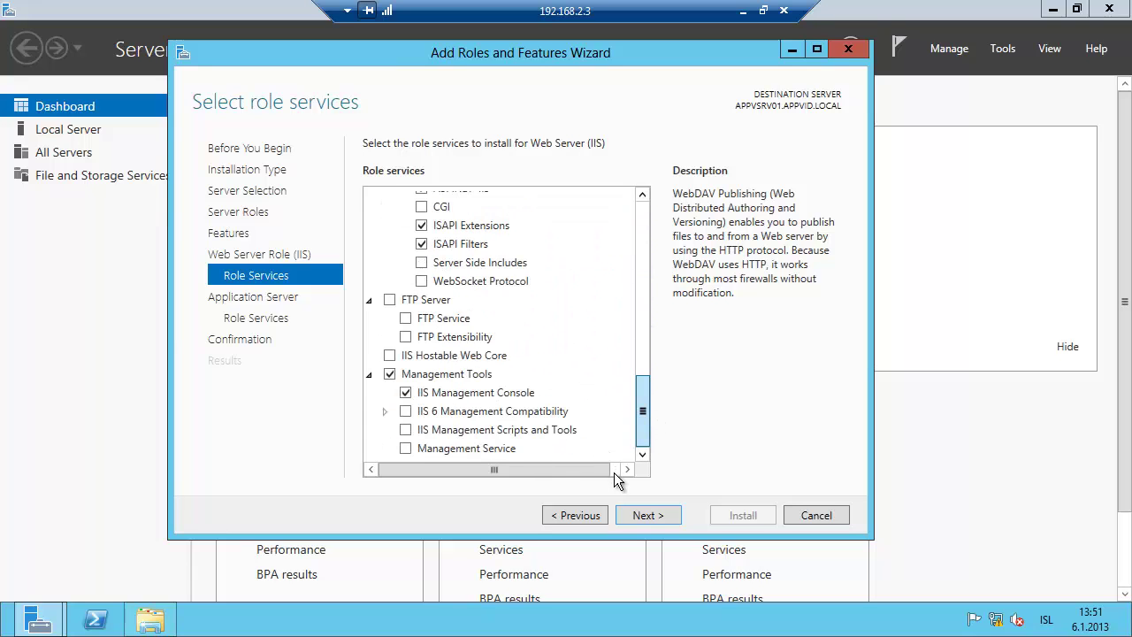
Keep the default Application Server role services and allow the destination server to restart automatically if required
left_click(644, 515)
left_click(645, 515)
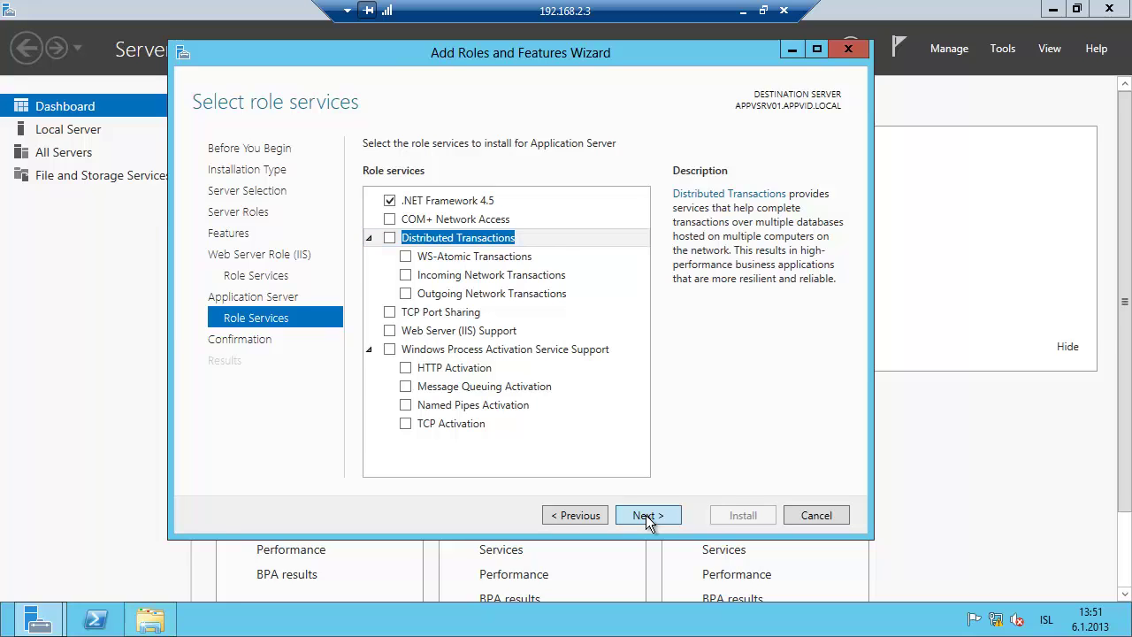
left_click(645, 515)
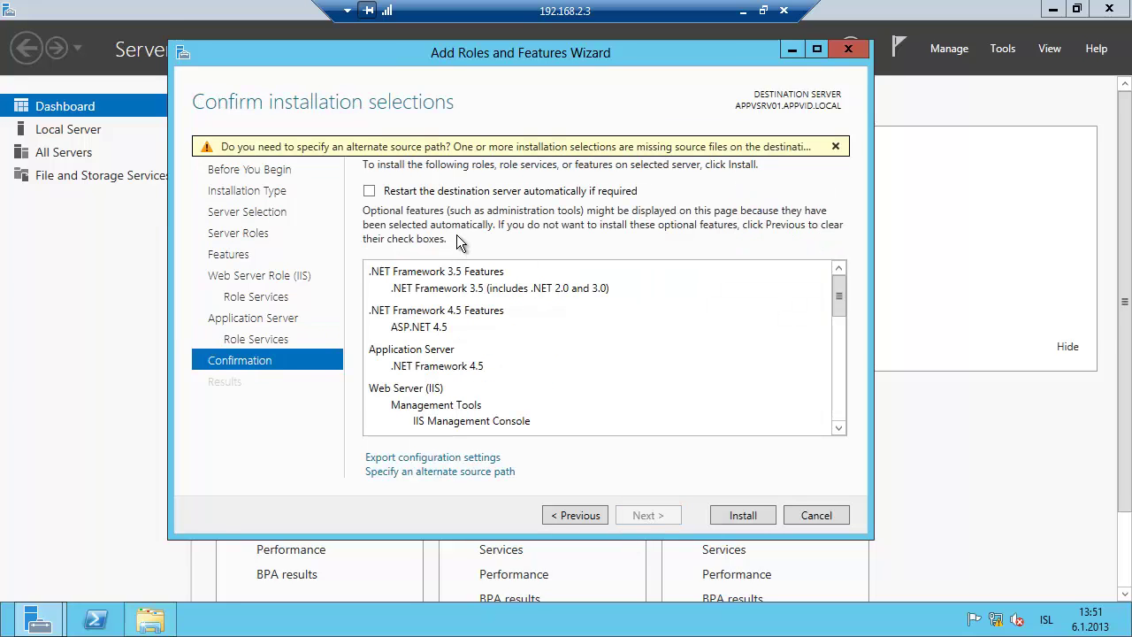
left_click(369, 191)
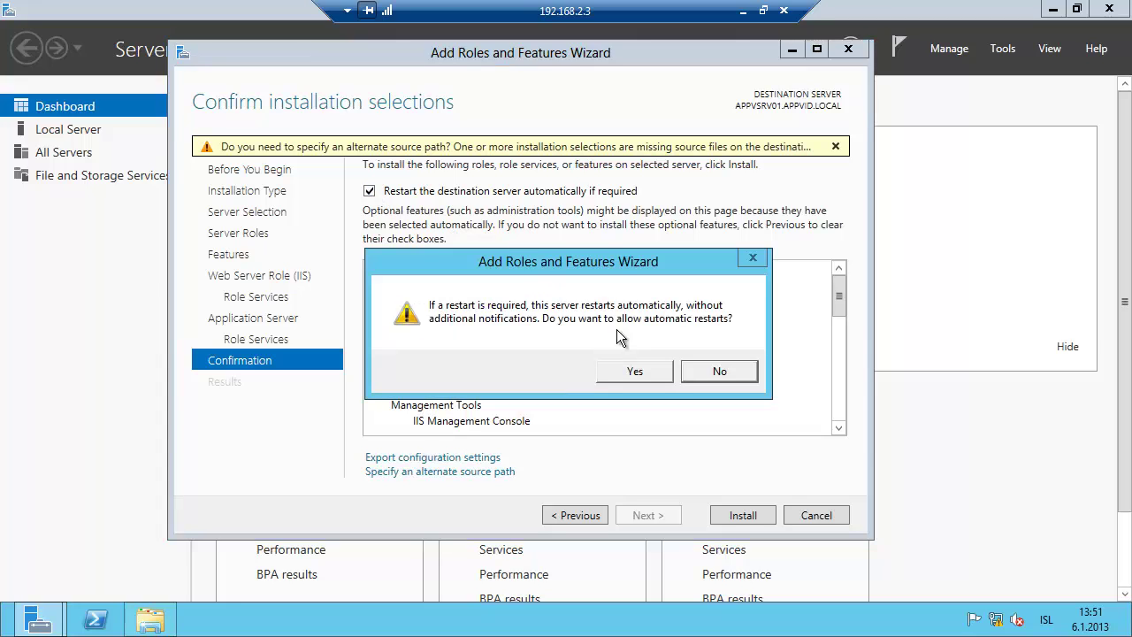
left_click(637, 376)
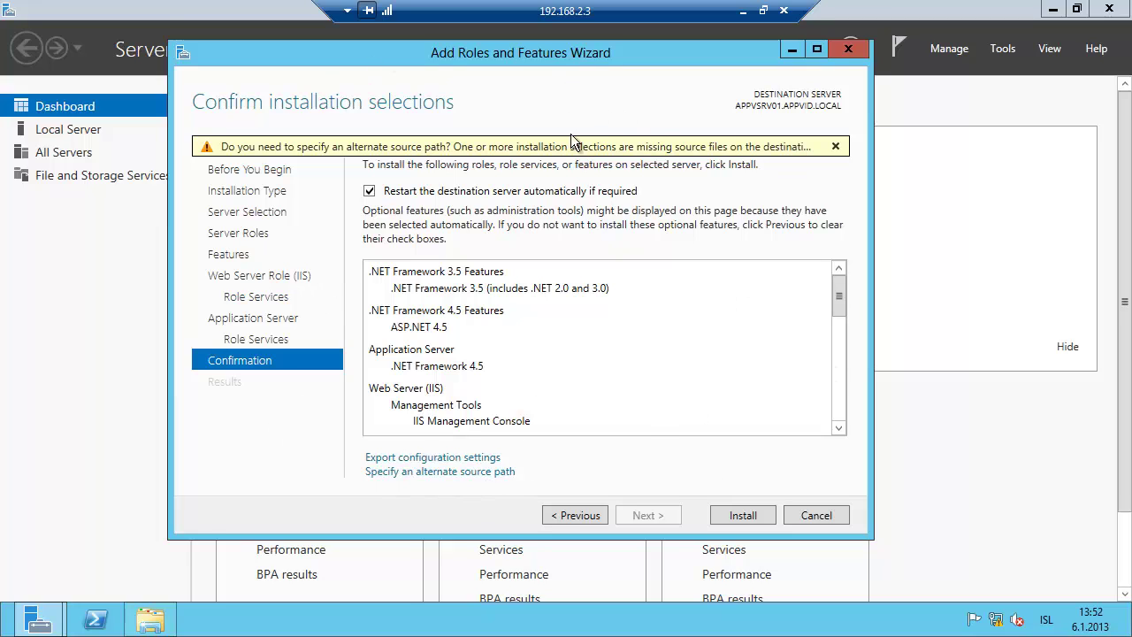
Copy the D:\sources\sxs folder path from File Explorer and specify it as the alternate source path for the installation
left_click(450, 474)
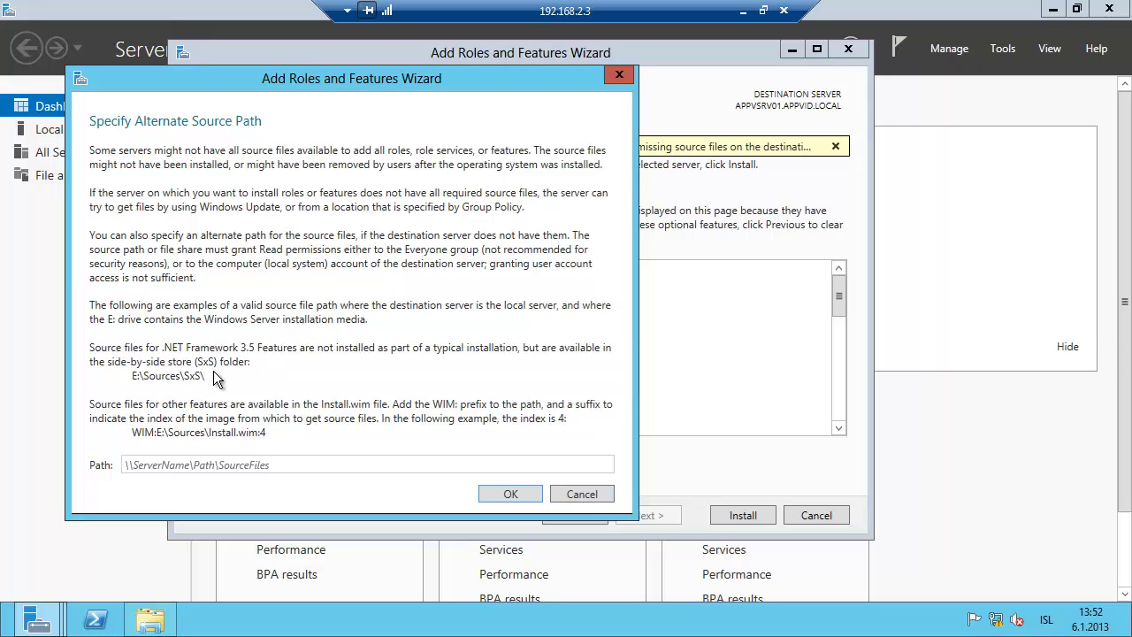
left_click(160, 465)
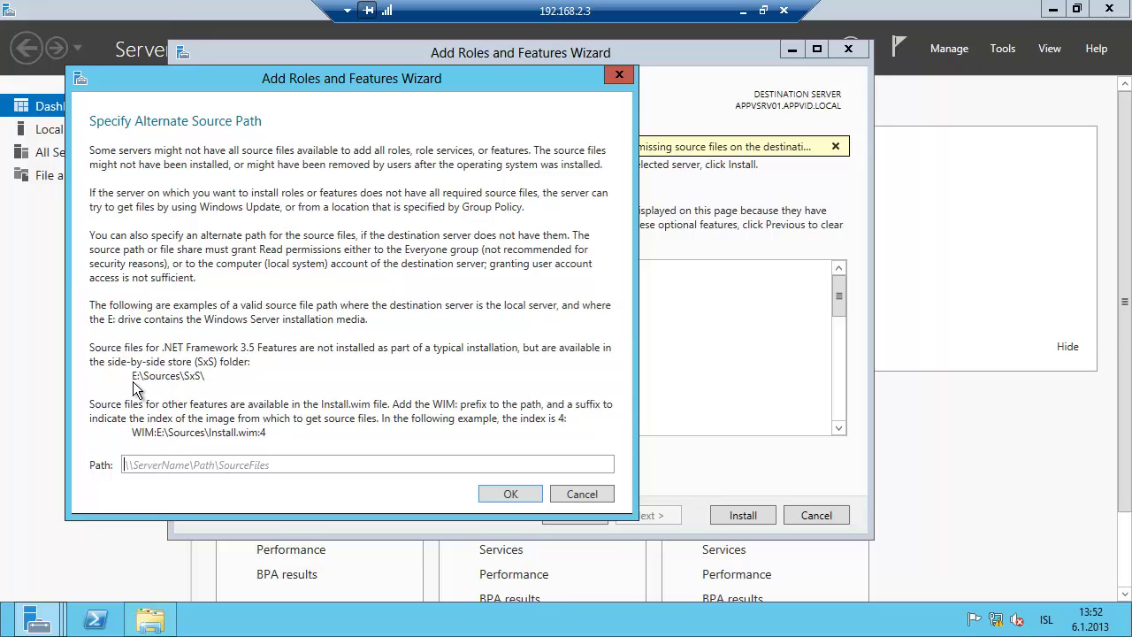
left_click(188, 461)
left_click(147, 622)
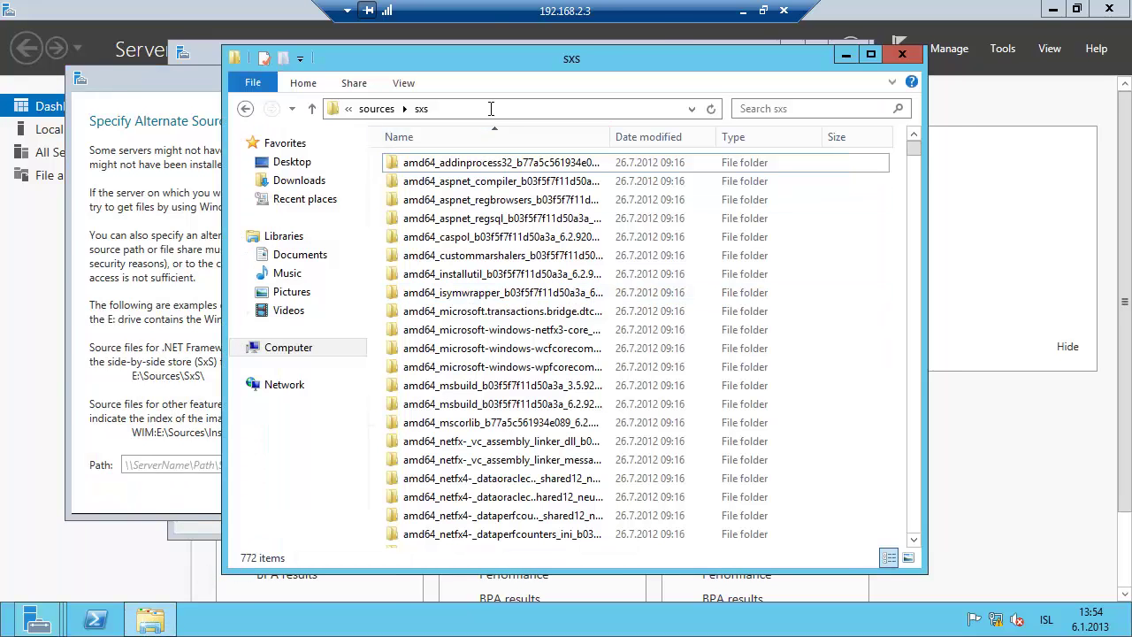
left_click(493, 109)
right_click(482, 109)
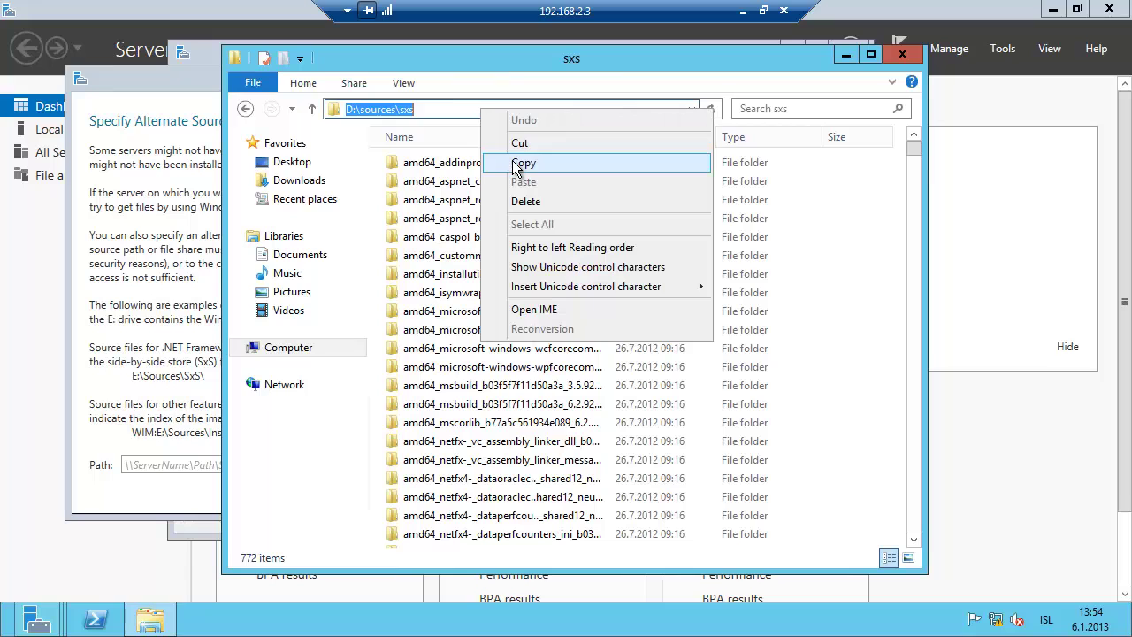
left_click(519, 164)
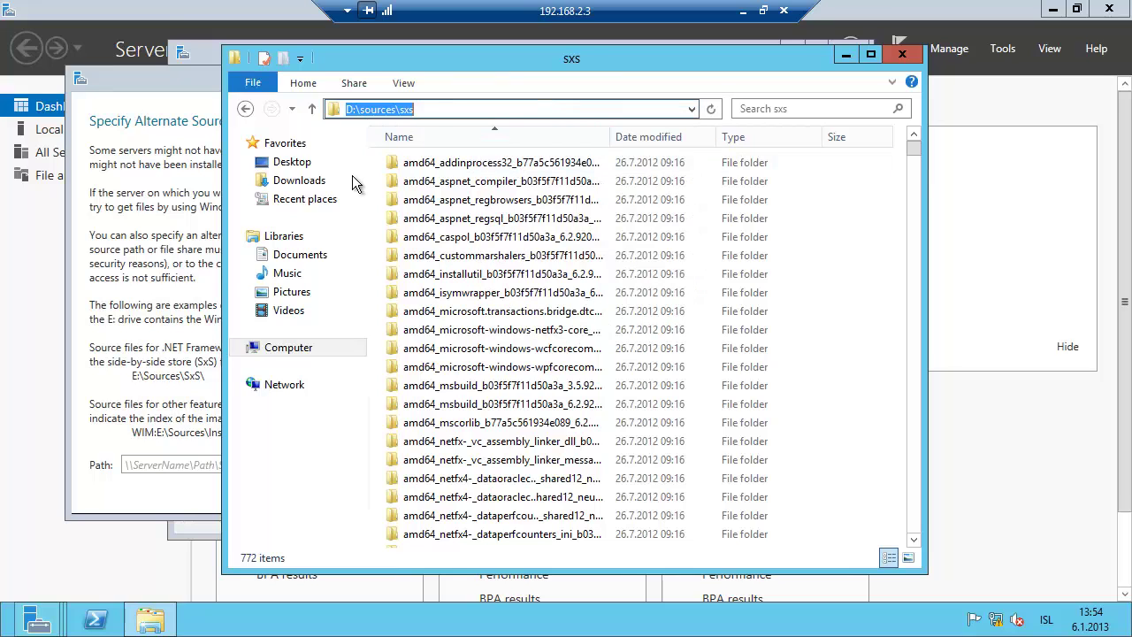
left_click(299, 351)
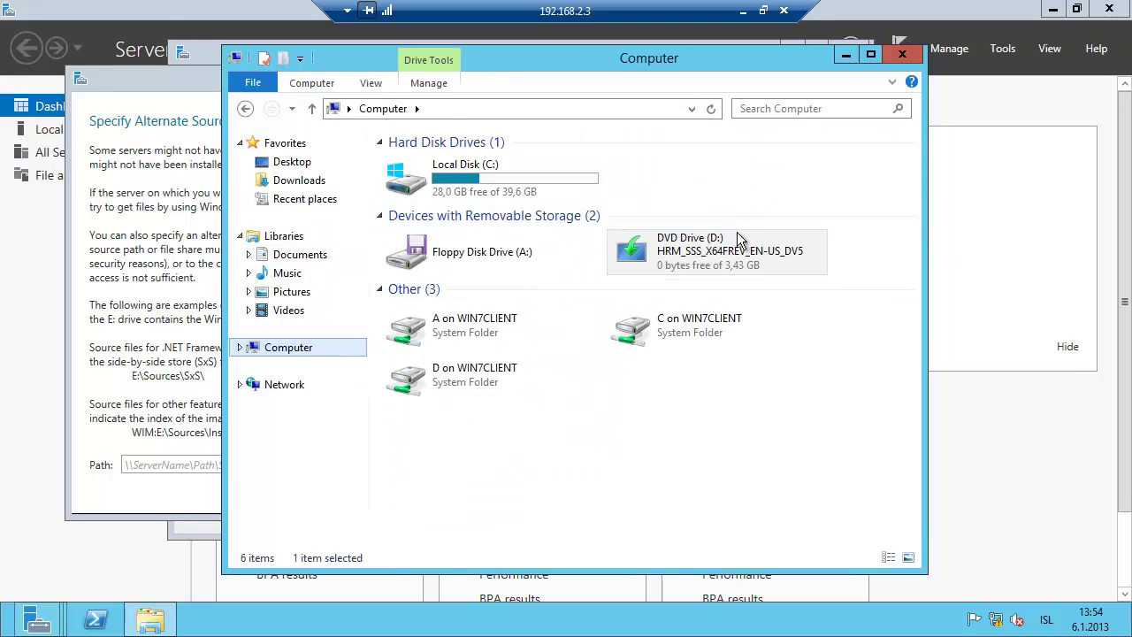
left_click(841, 57)
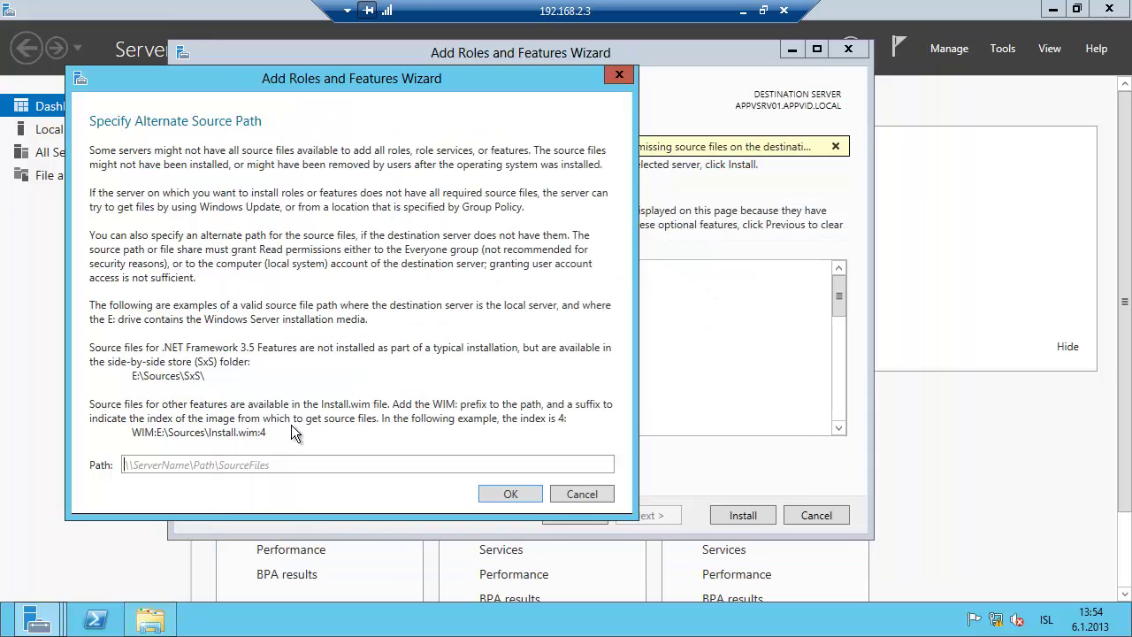
left_click(264, 463)
key("ctrl+v")
left_click(510, 494)
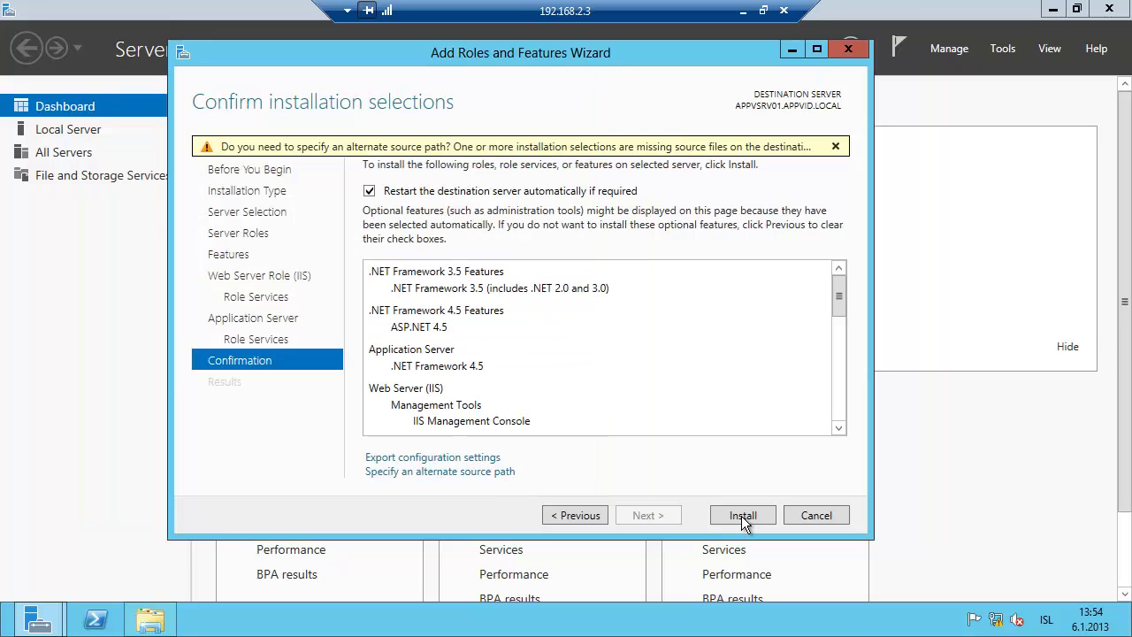
Install the selected roles and features on APPVSRV01, and close the wizard and Server Manager once the installation completes
left_click(742, 517)
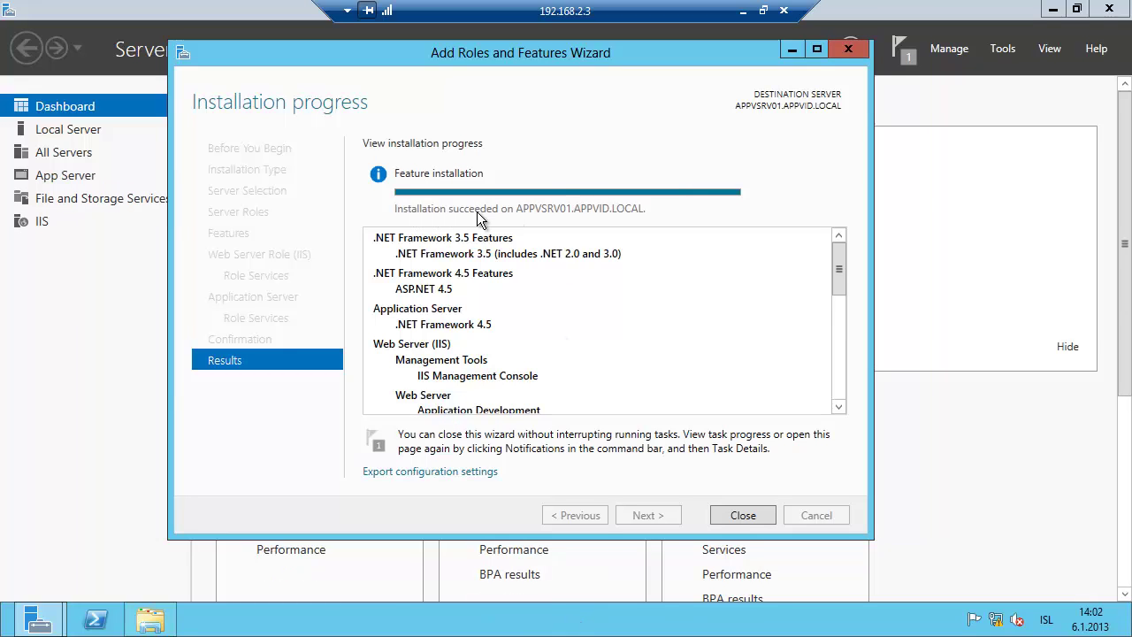
left_click(743, 514)
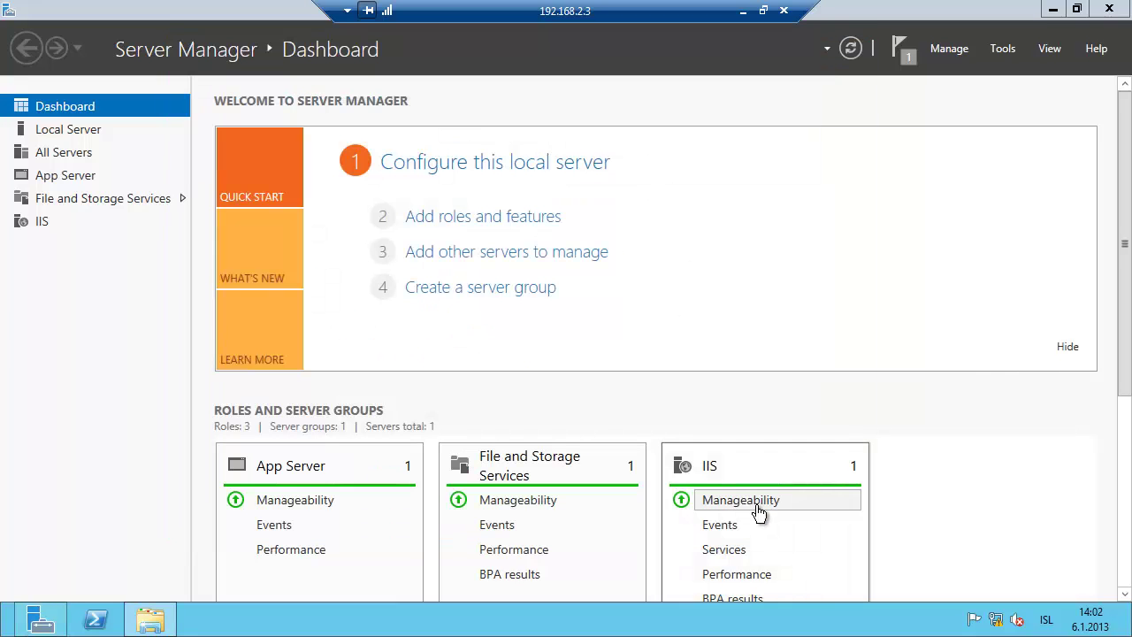
mouse_move(1112, 15)
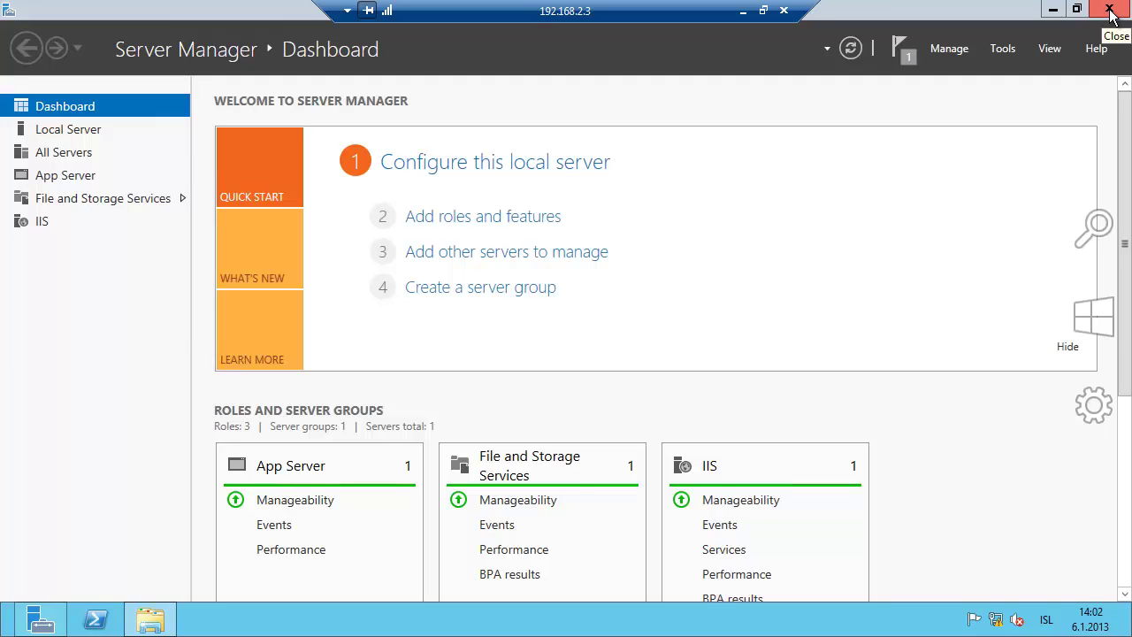
left_click(1111, 15)
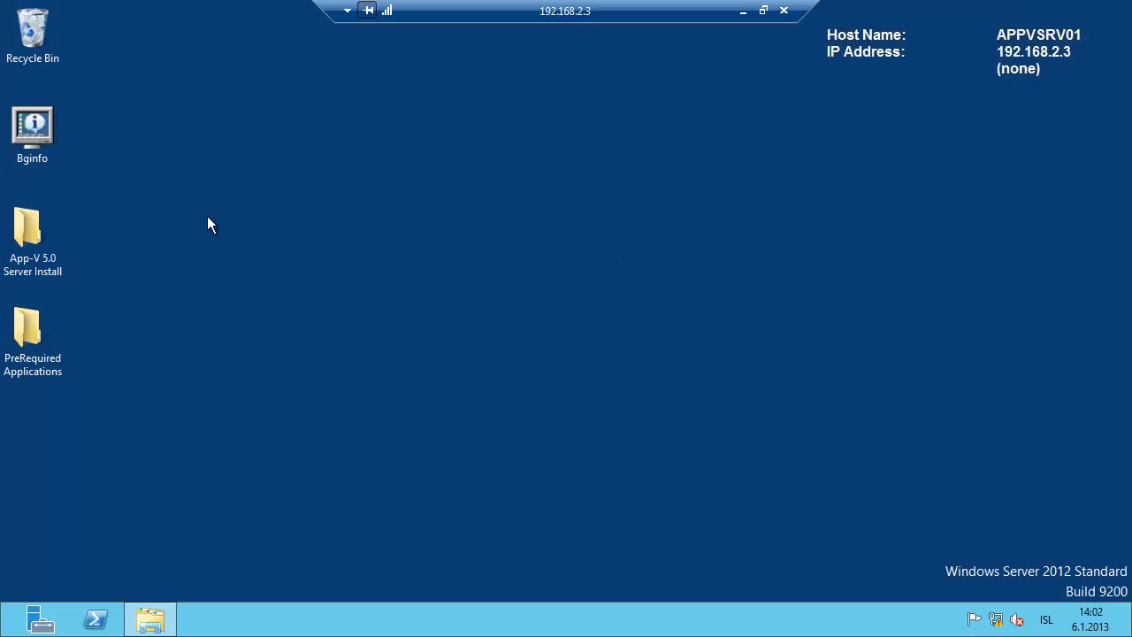
Check the contents of the App-V 5.0 Server Install folder, close it, and minimize the APPVSRV01 remote session
double_click(45, 227)
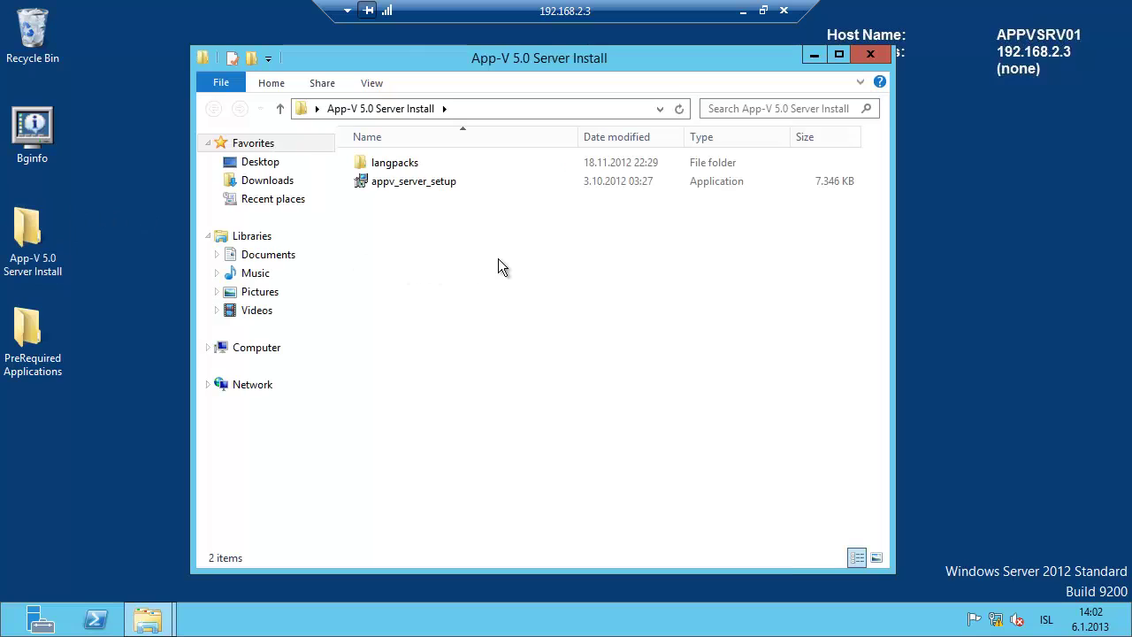
left_click(870, 54)
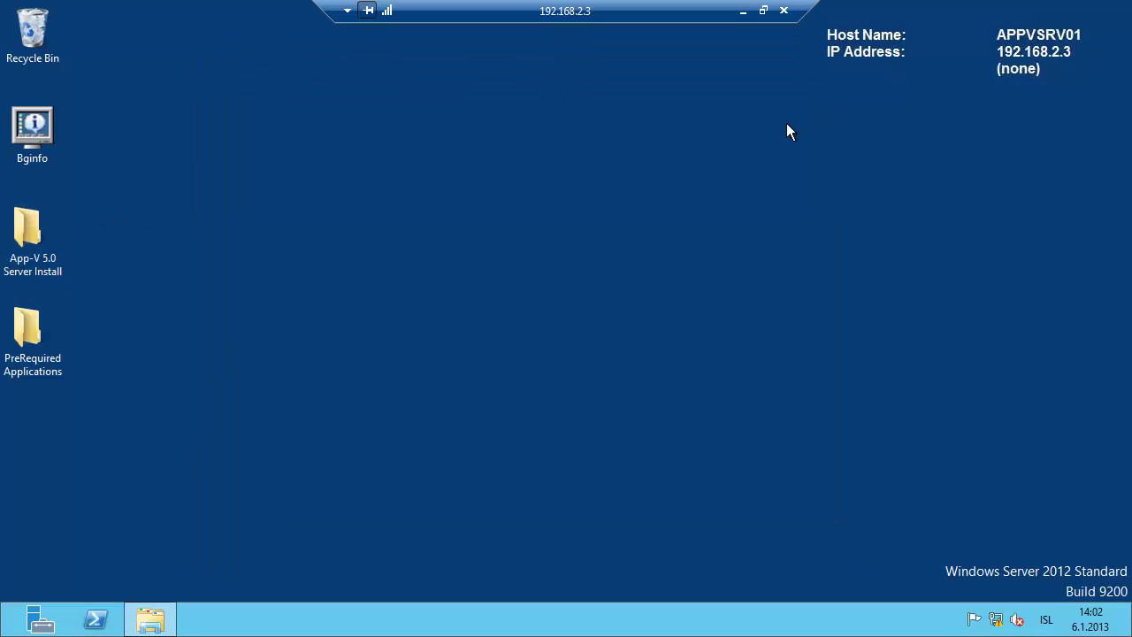
left_click(744, 12)
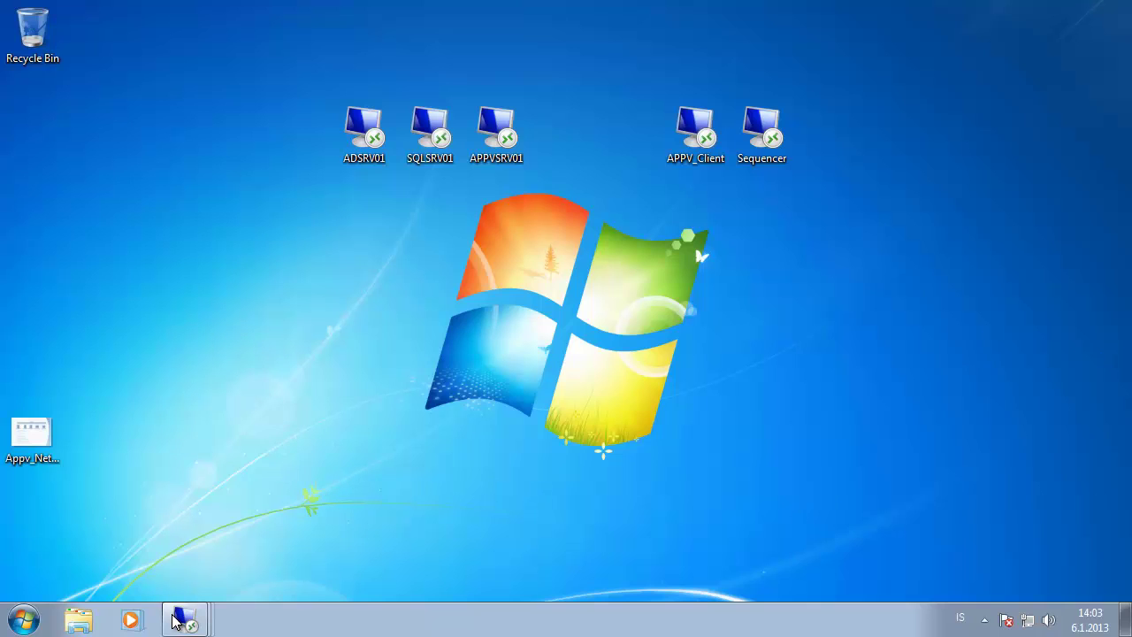
Return to the APPVSRV01 remote session and create a folder named Content on Local Disk (C:)
mouse_move(183, 618)
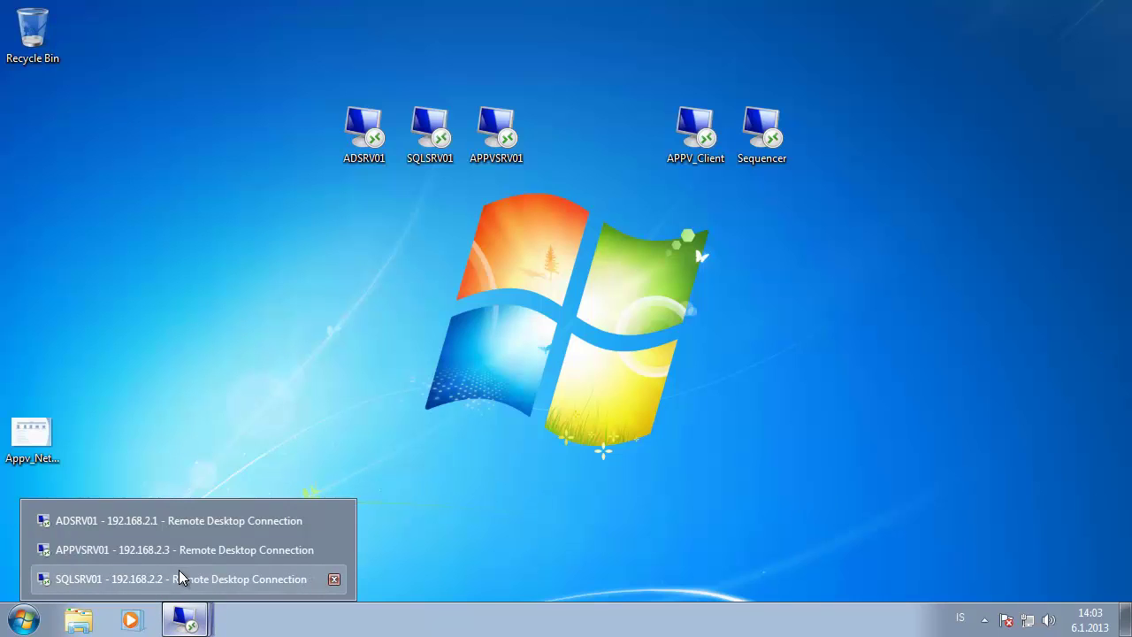
left_click(144, 551)
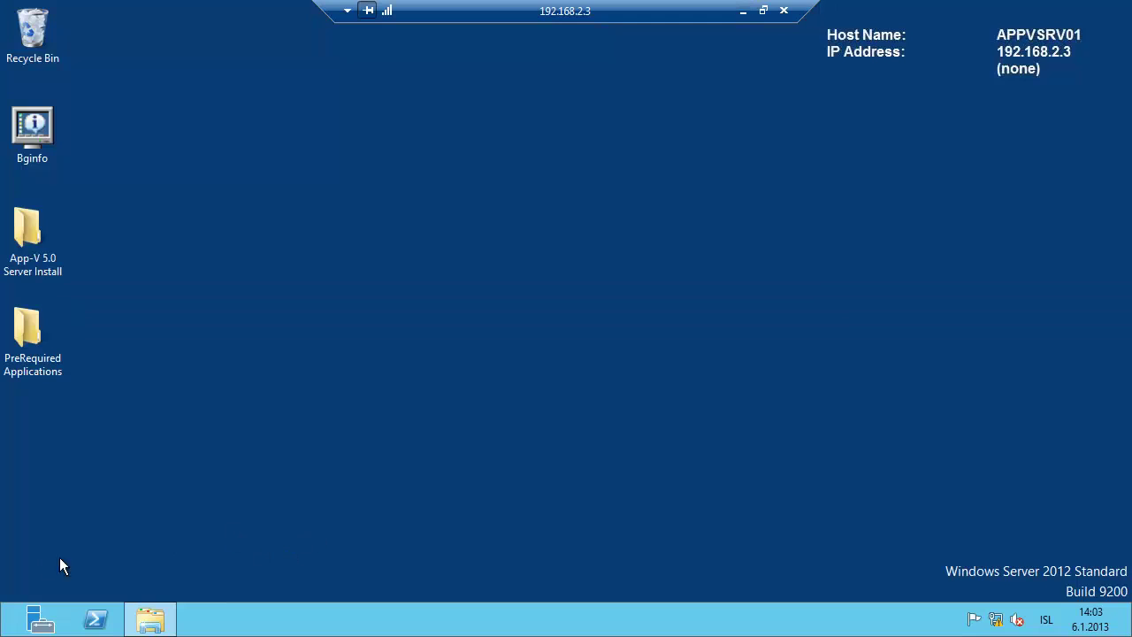
left_click(150, 618)
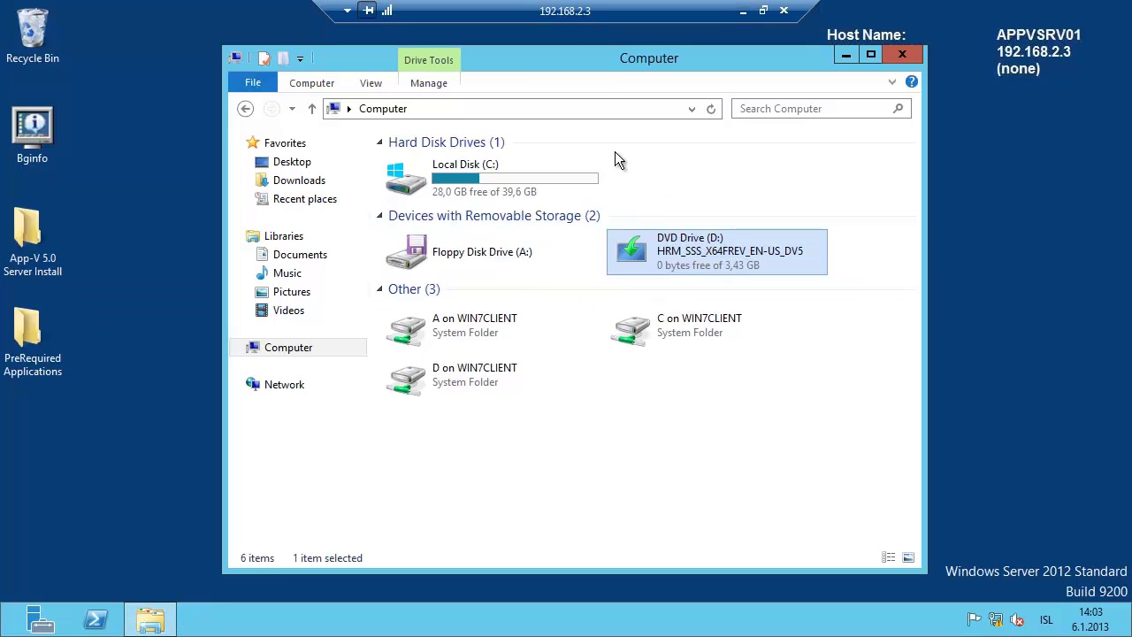
double_click(520, 177)
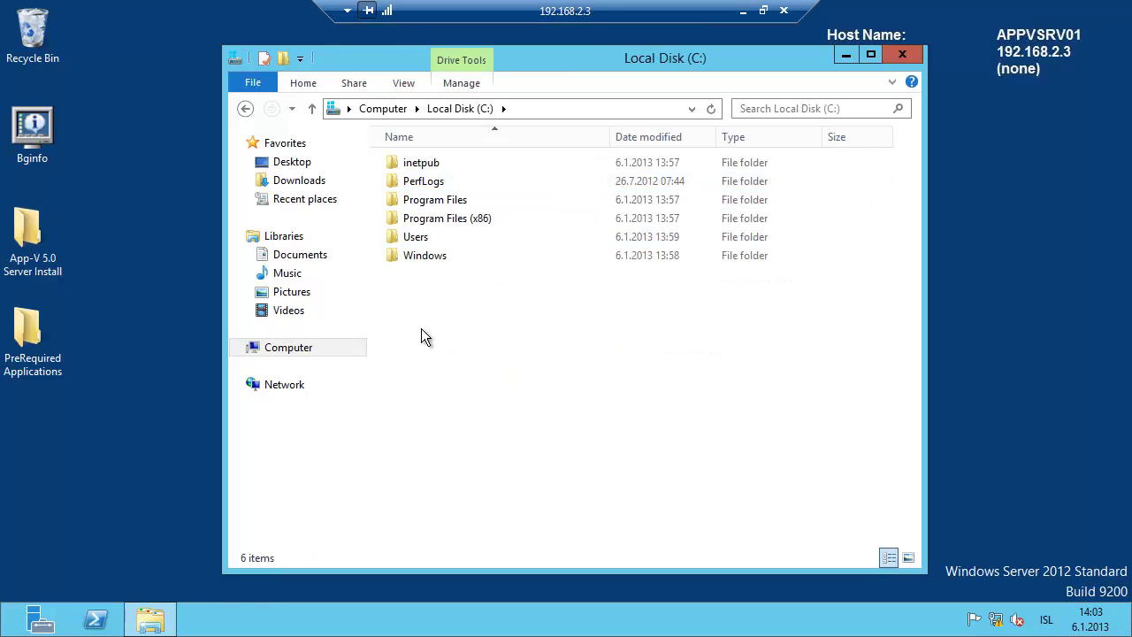
right_click(420, 328)
mouse_move(478, 505)
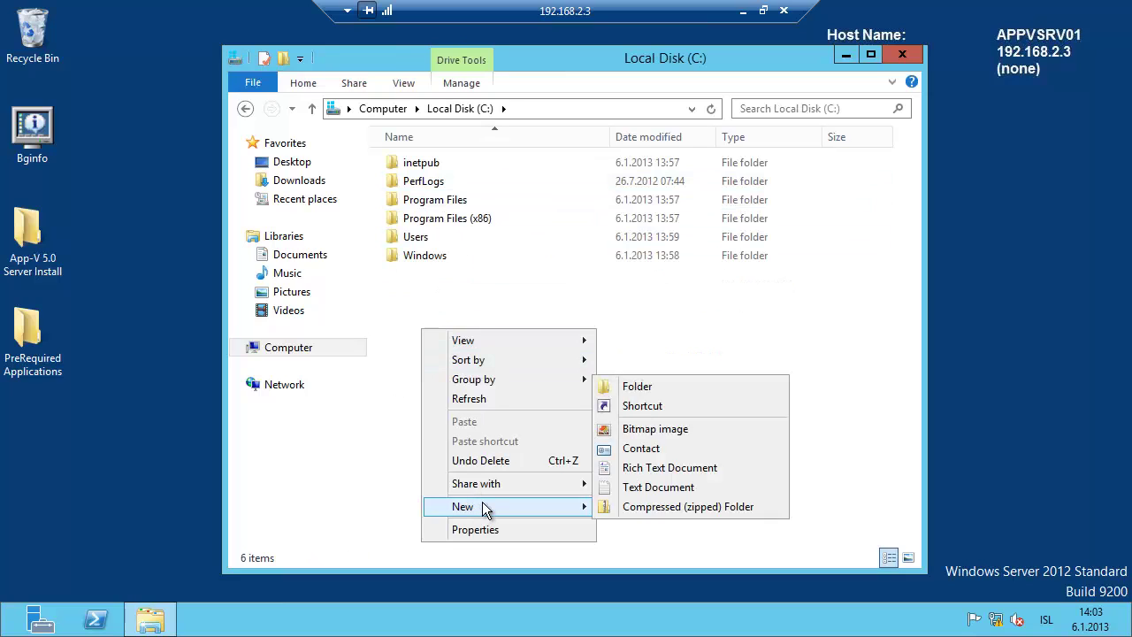
left_click(674, 385)
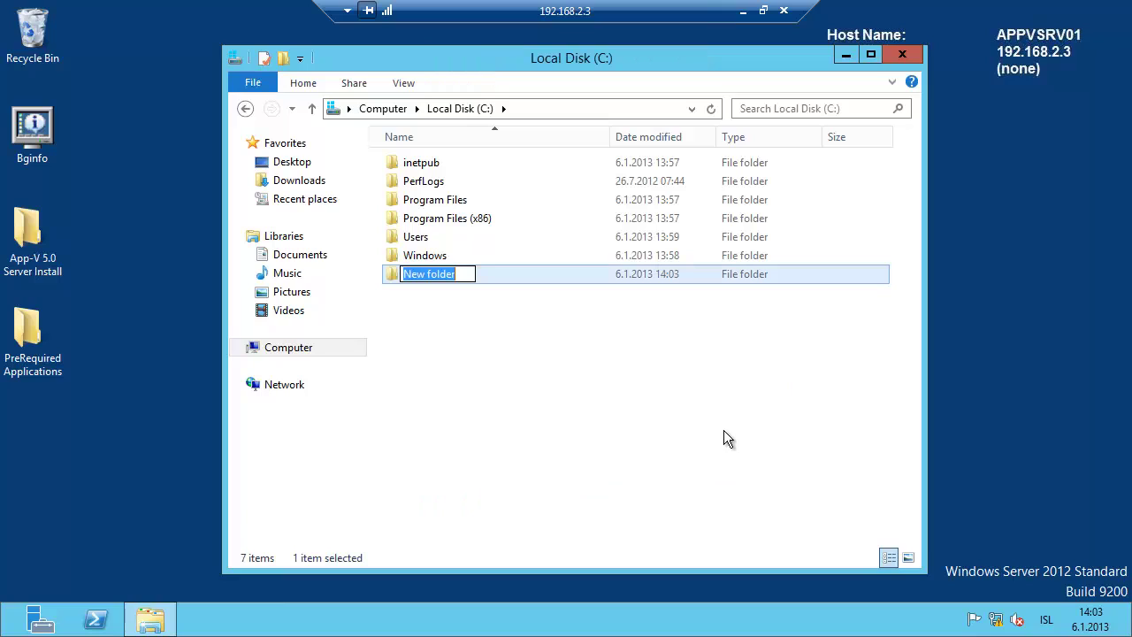
type("Content")
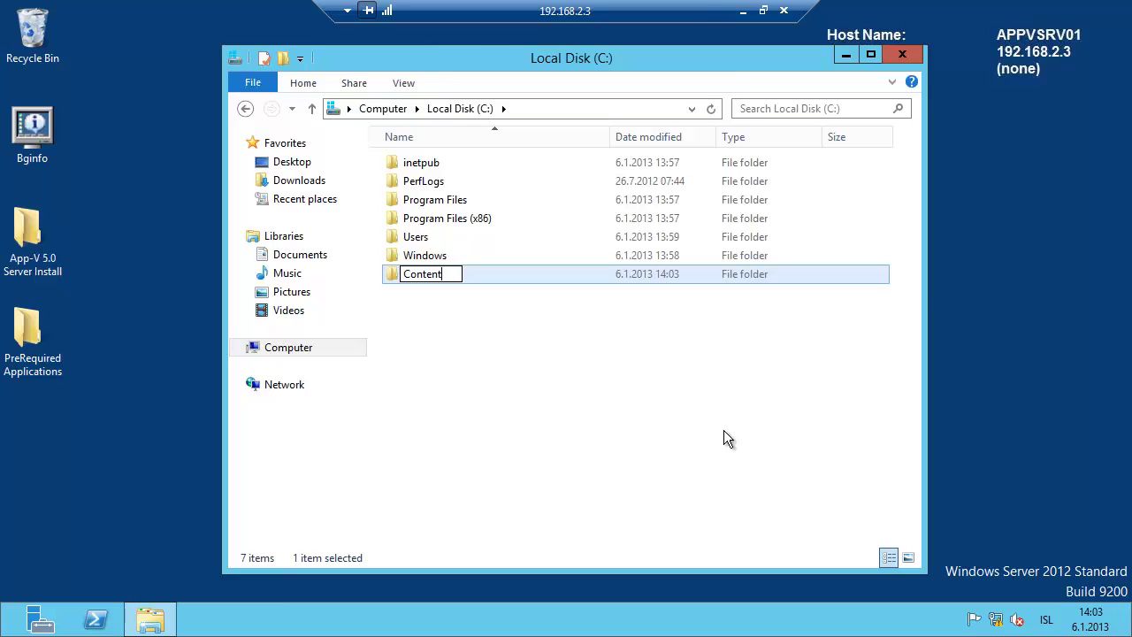
key("Return")
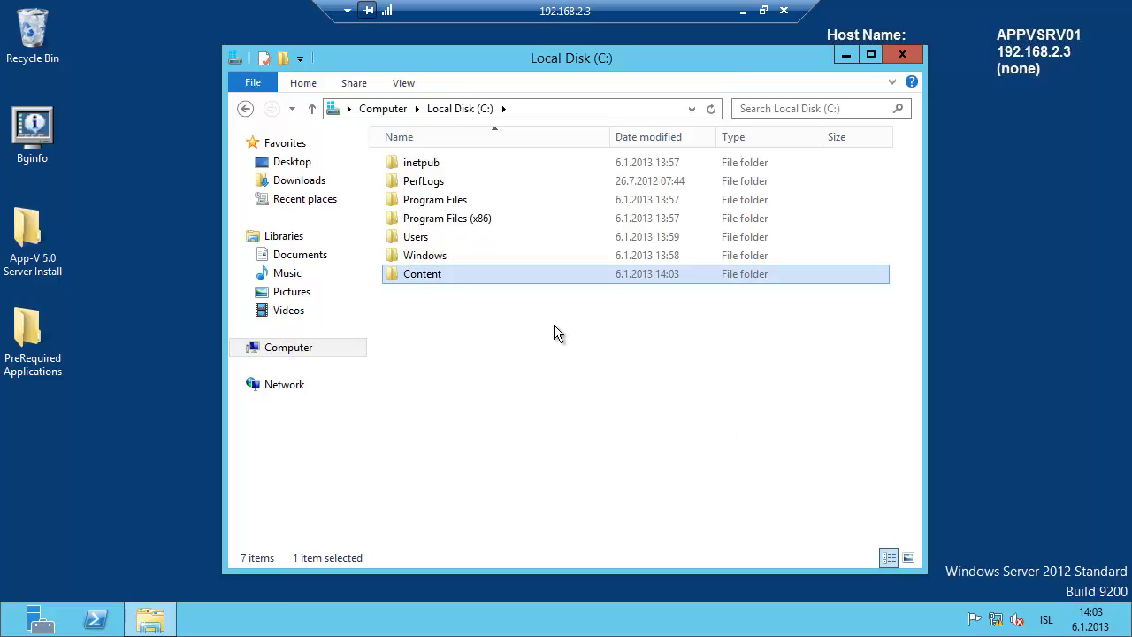
Enable advanced sharing for the Content folder with the hidden share name Content$
right_click(427, 275)
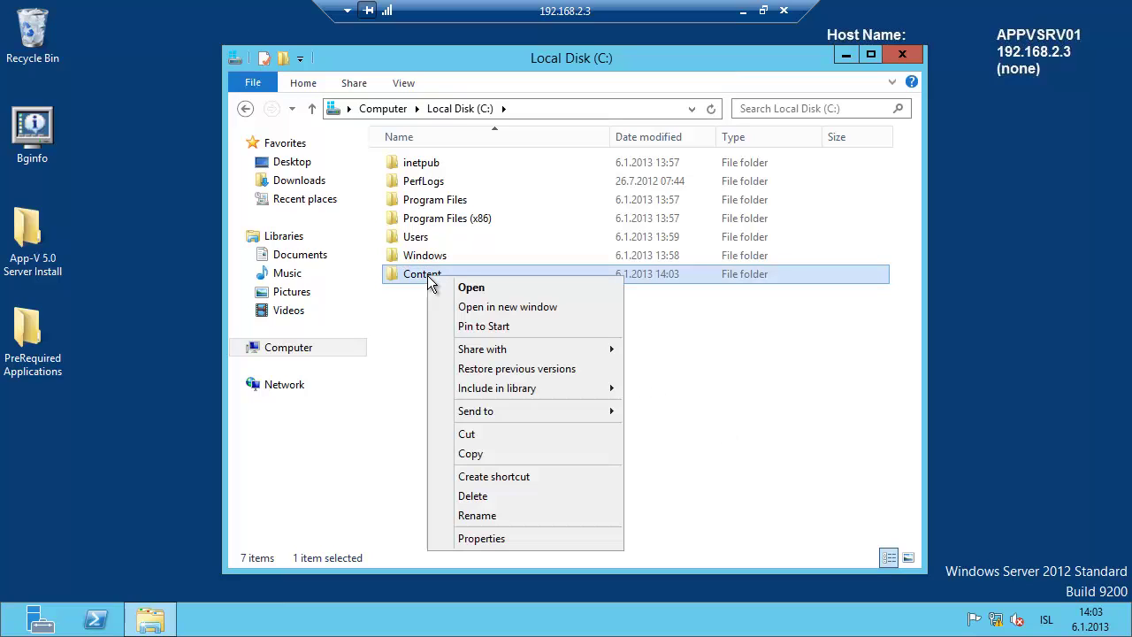
left_click(486, 538)
left_click(514, 215)
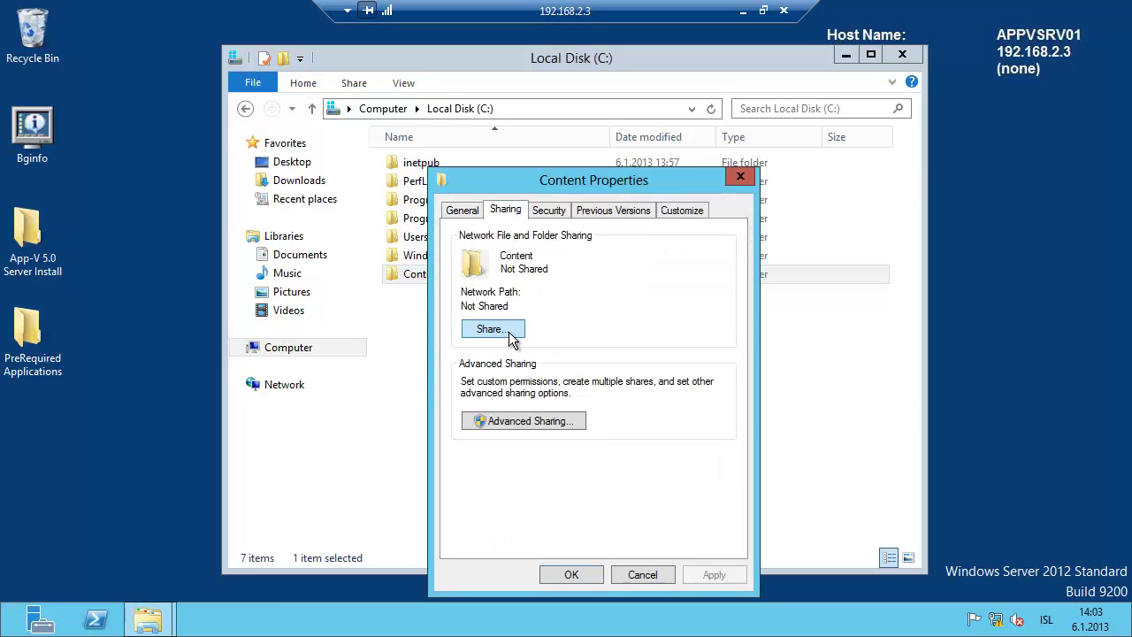
left_click(504, 425)
left_click(507, 244)
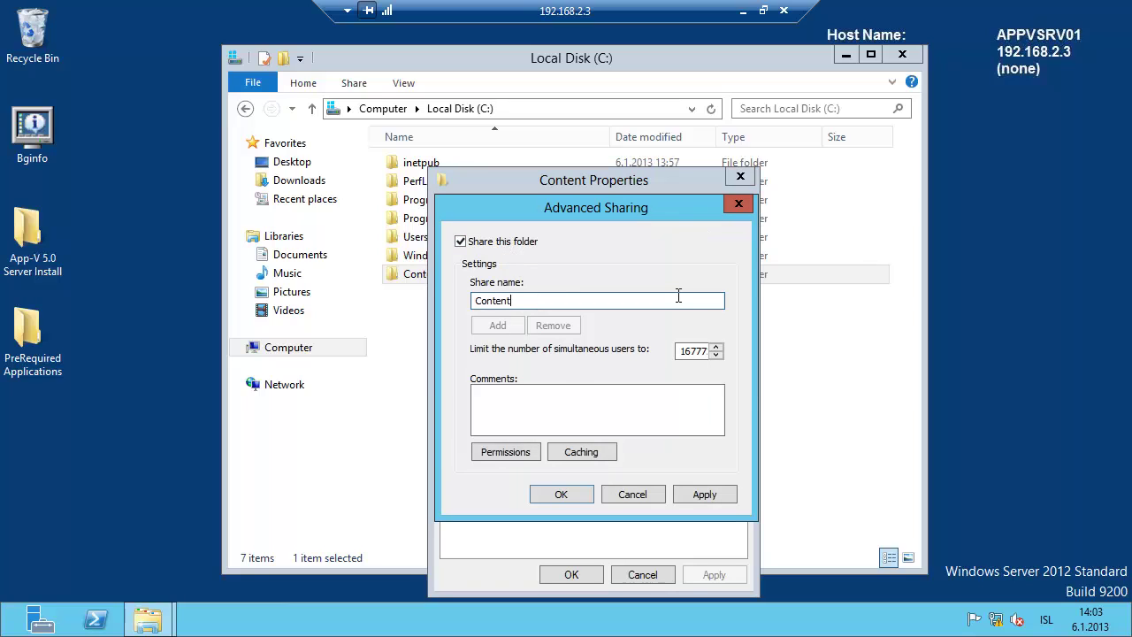
type("$")
Allow Everyone full control in the Content$ share permissions and save the sharing settings
left_click(513, 451)
left_click(666, 421)
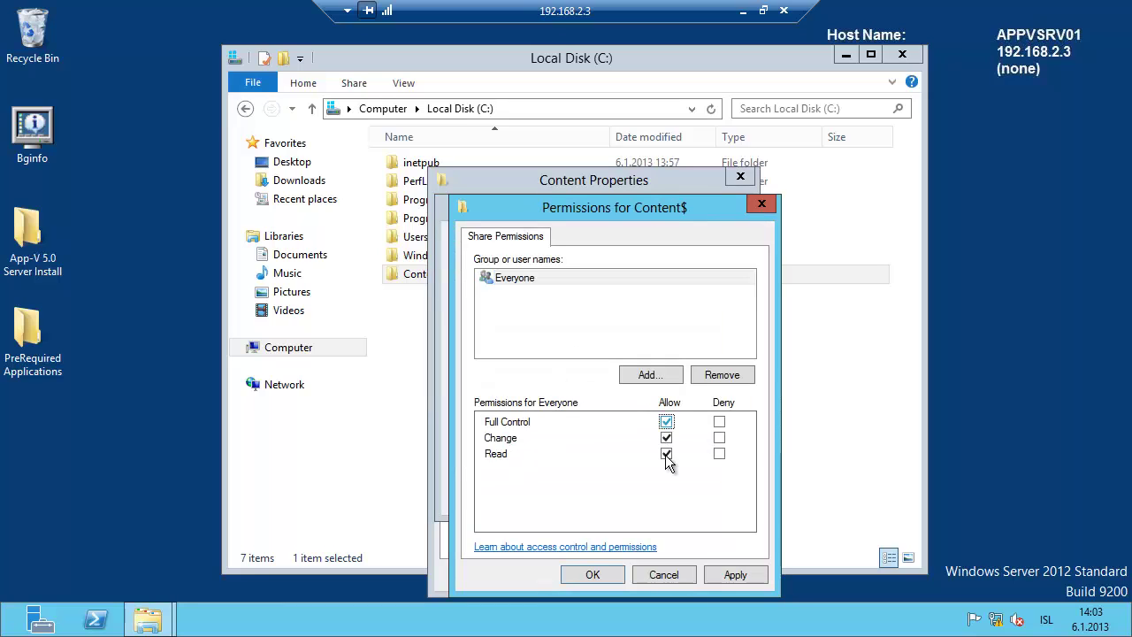
left_click(586, 575)
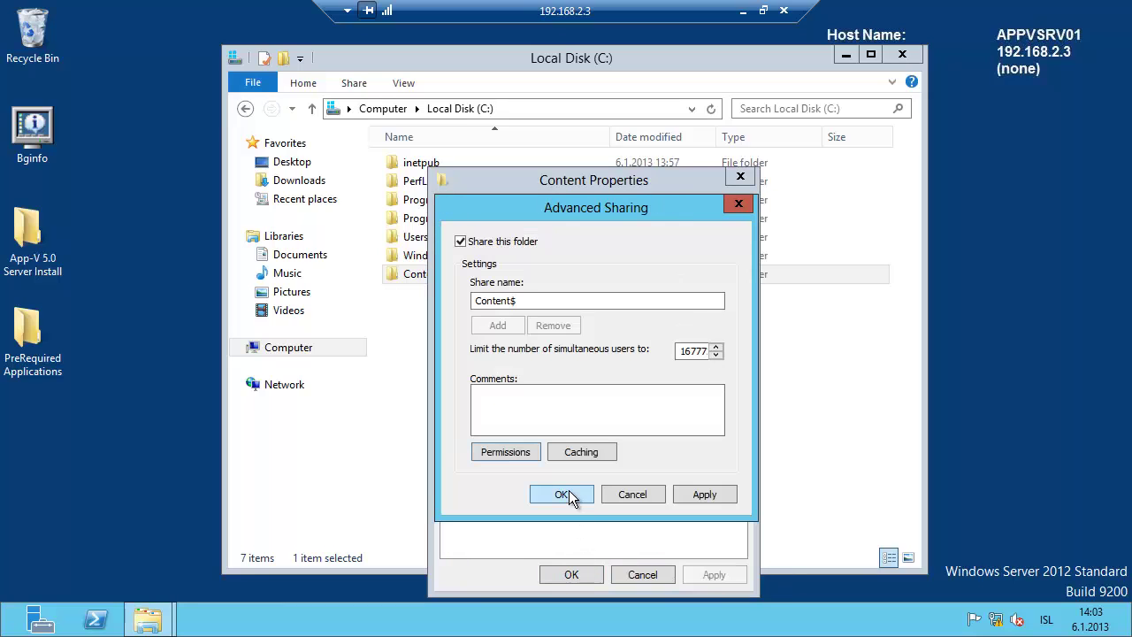
left_click(557, 496)
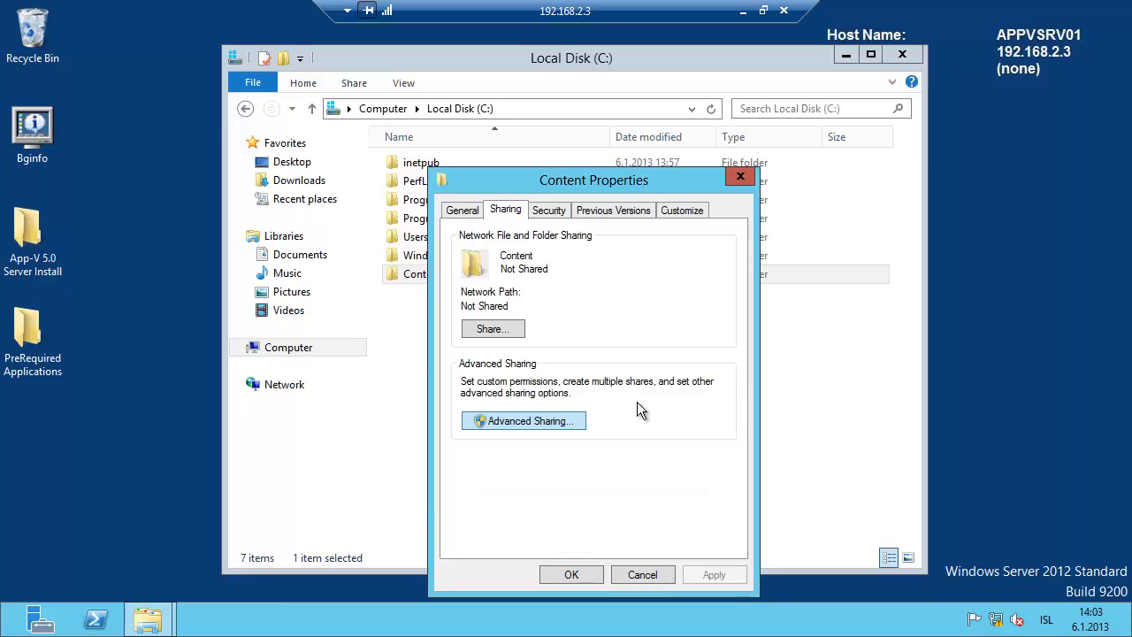
Check the permission entries in the Content folder's advanced security settings, leaving them unmodified
left_click(548, 210)
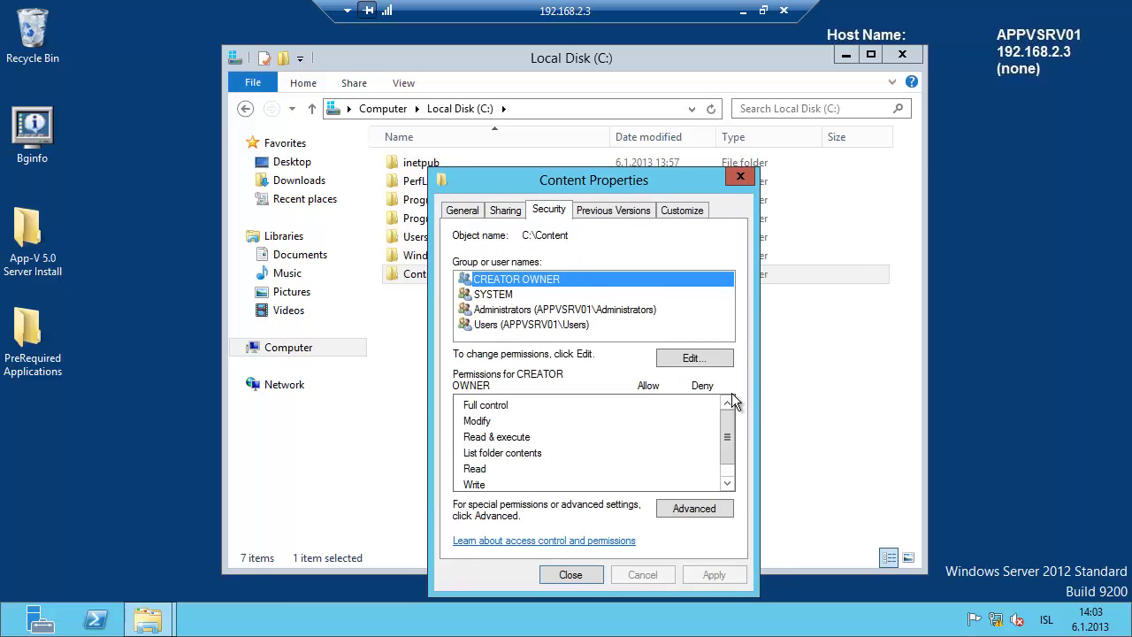
left_click(692, 506)
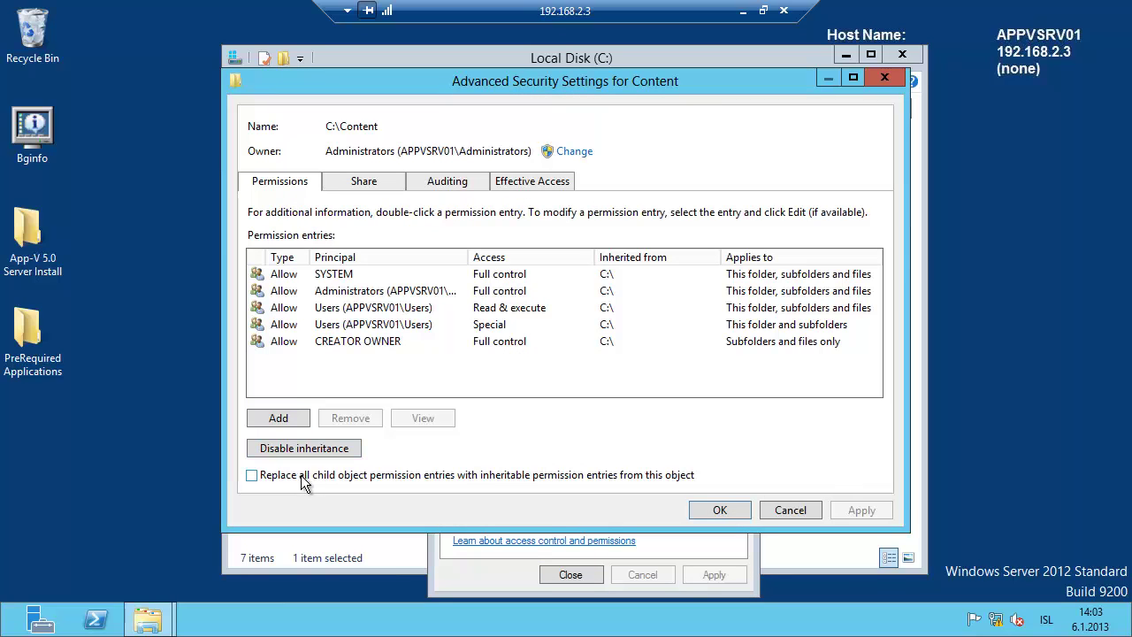
left_click(806, 511)
Try to remove the local Users group from the Content folder's security permissions
left_click(518, 325)
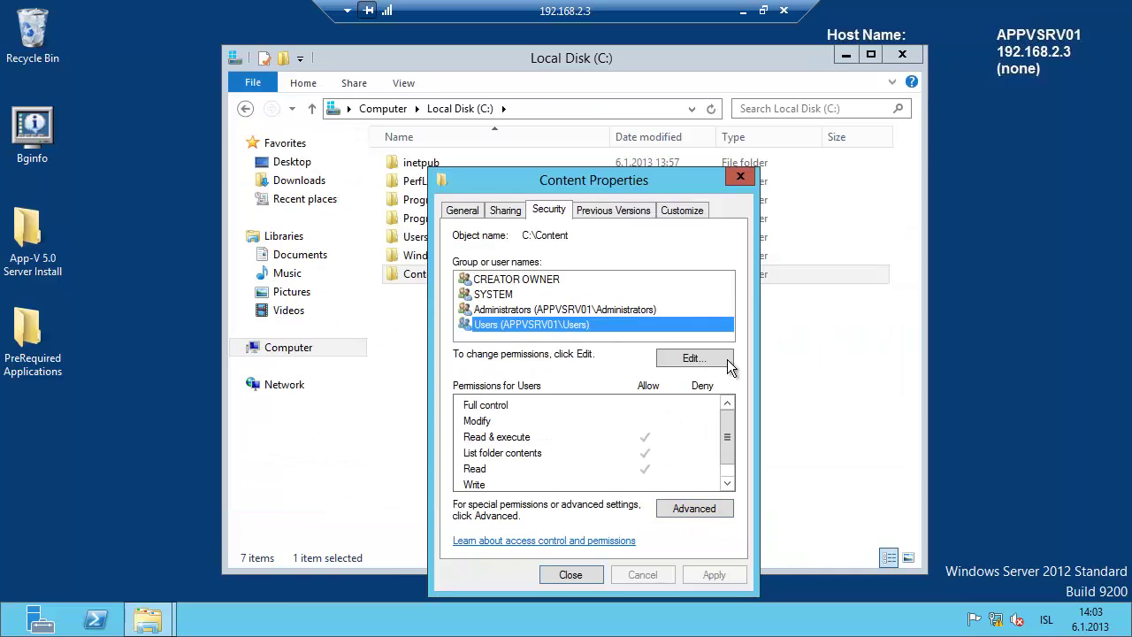
left_click(728, 360)
left_click(581, 352)
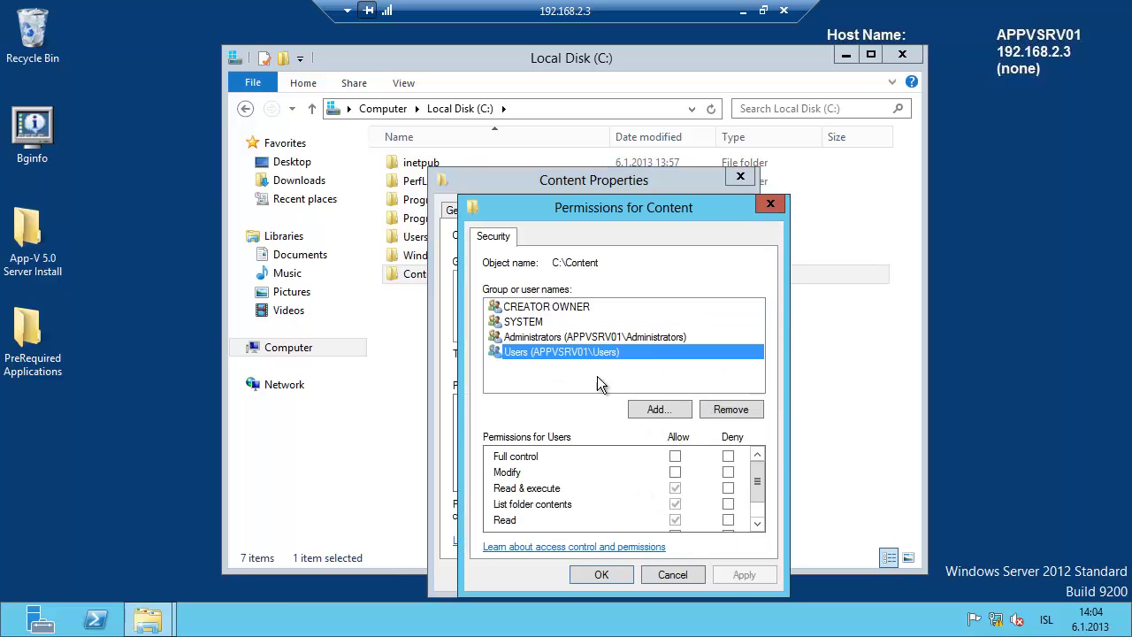
left_click(732, 409)
left_click(732, 392)
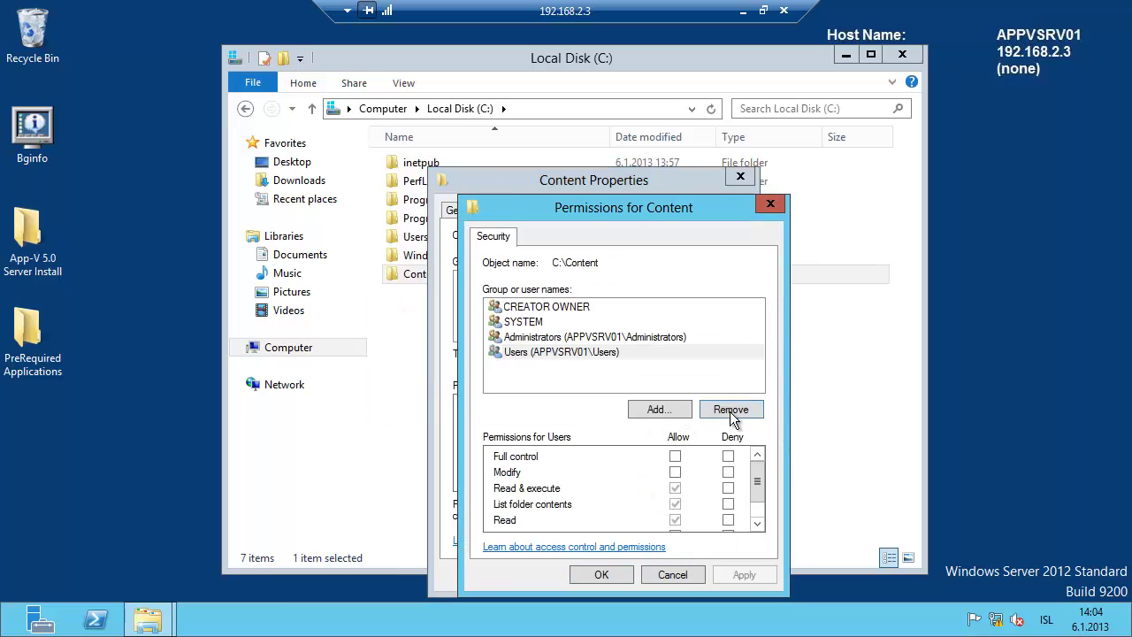
Look up "appv" among the domain accounts and choose the AppV_Software_Firefox group for the Content folder's permissions
left_click(659, 409)
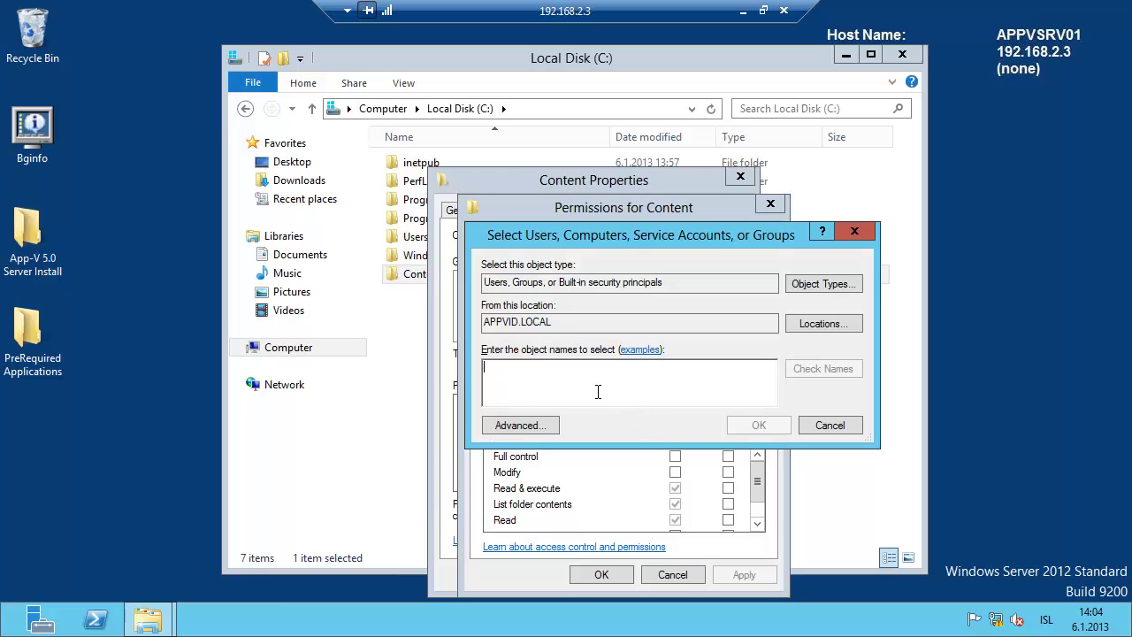
type("app")
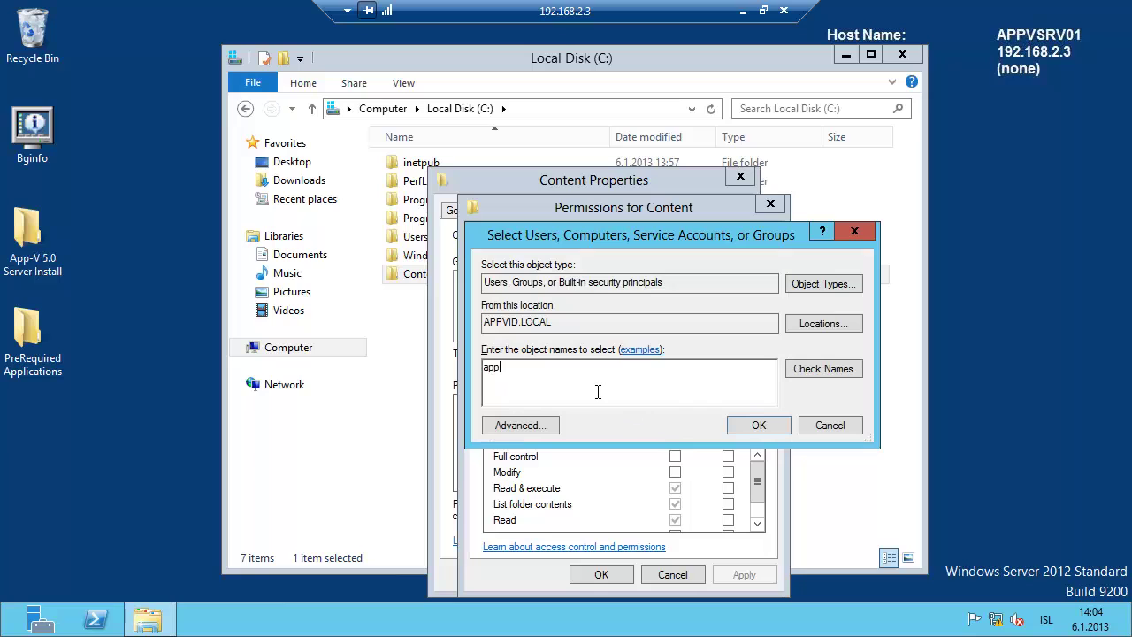
type("v")
key("Return")
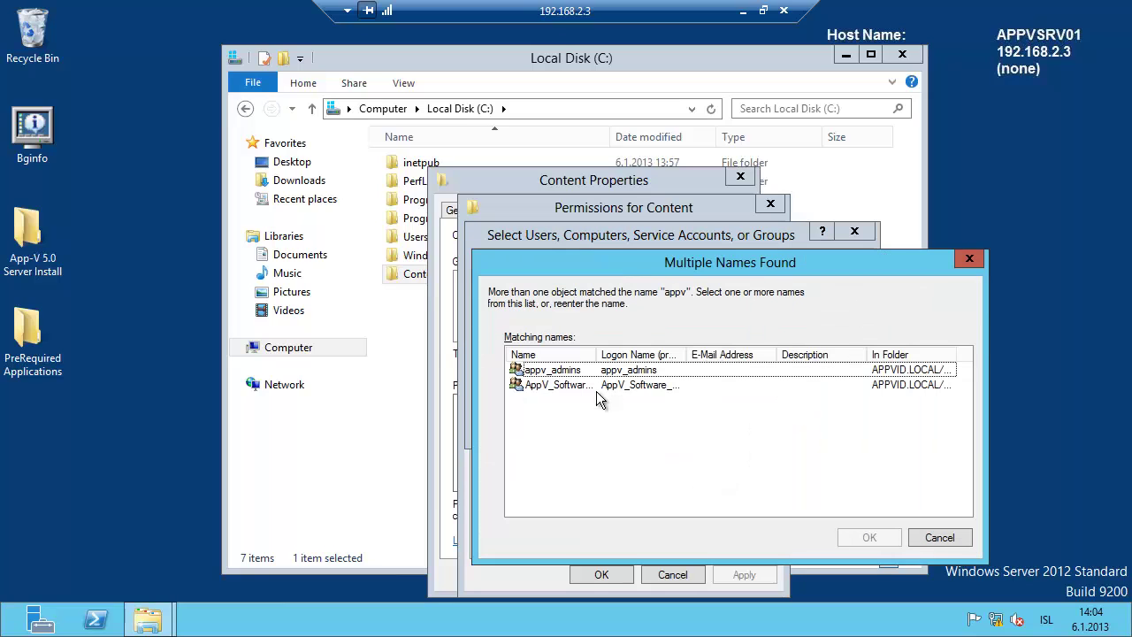
left_click(655, 386)
left_click(891, 539)
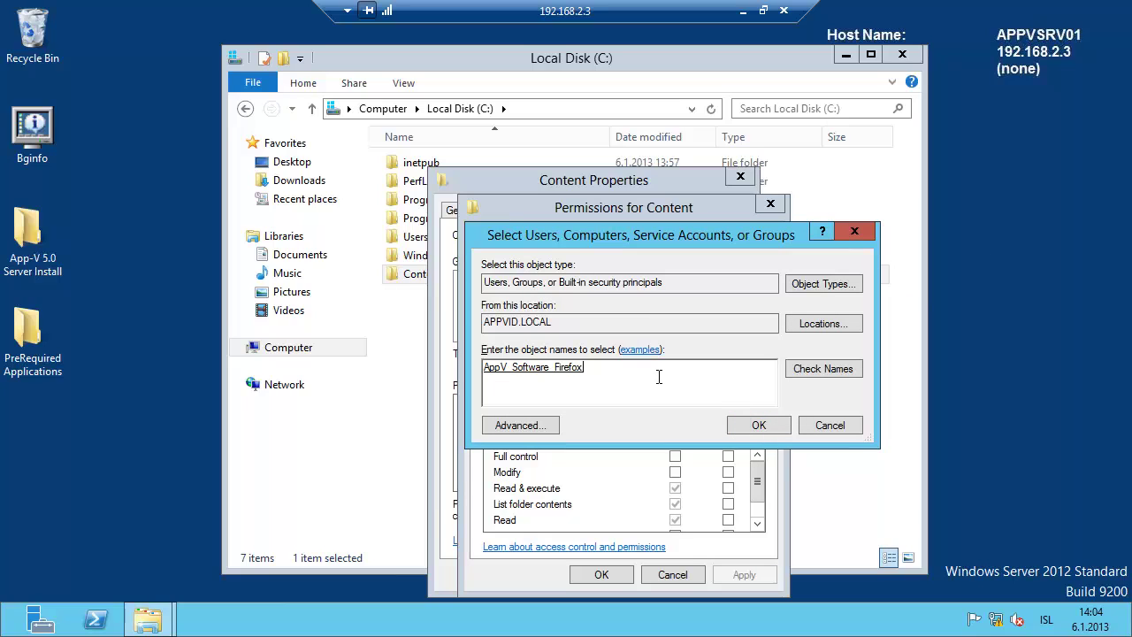
Replace the chosen group name with everyone, add it to the Content folder's security permissions, and save and close the folder's properties
key("ctrl+a")
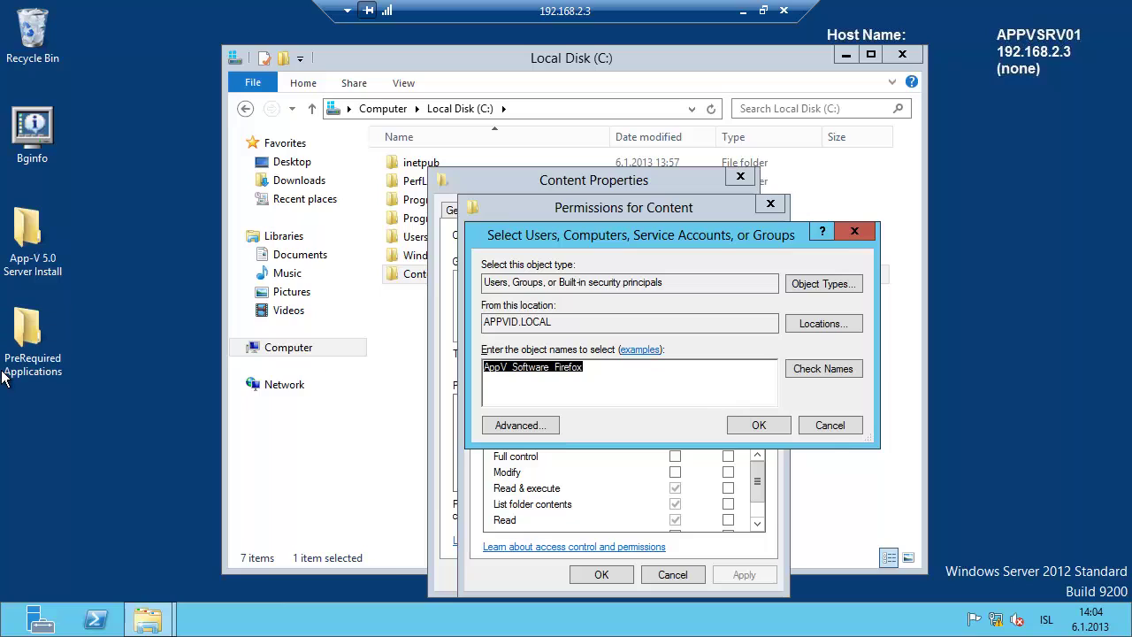
type("everyone")
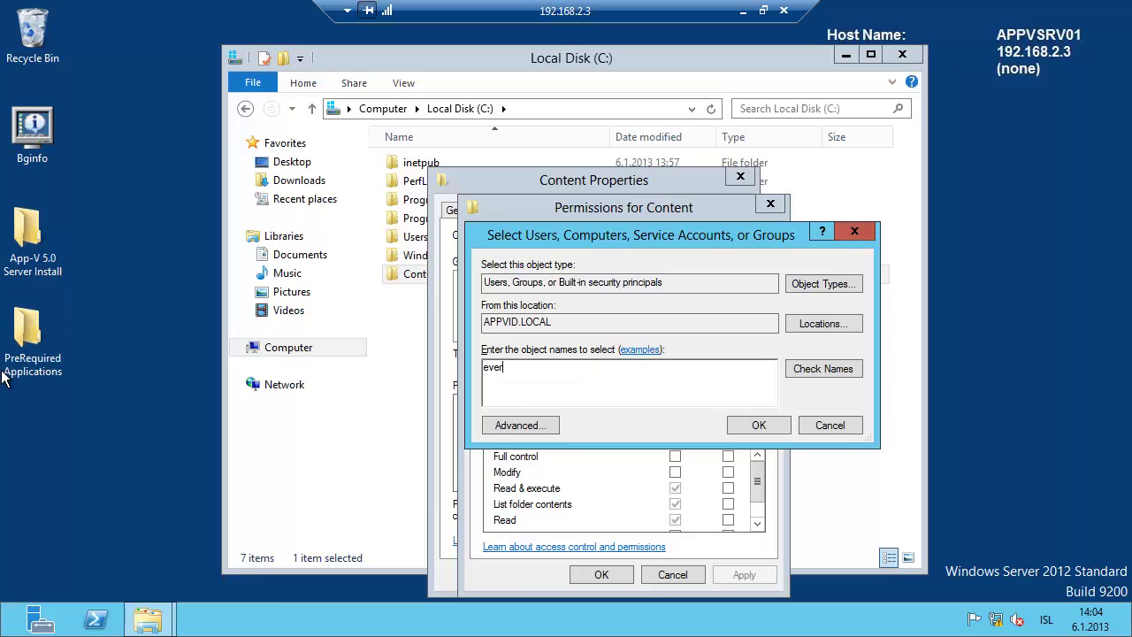
key("Return")
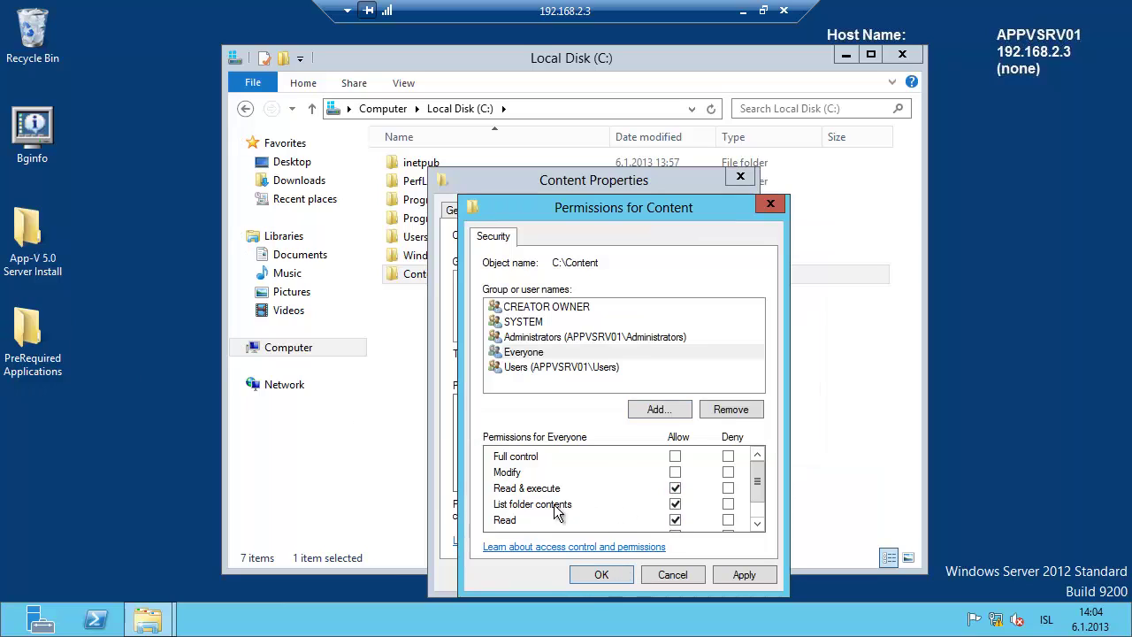
left_click(675, 503)
left_click(611, 570)
left_click(571, 575)
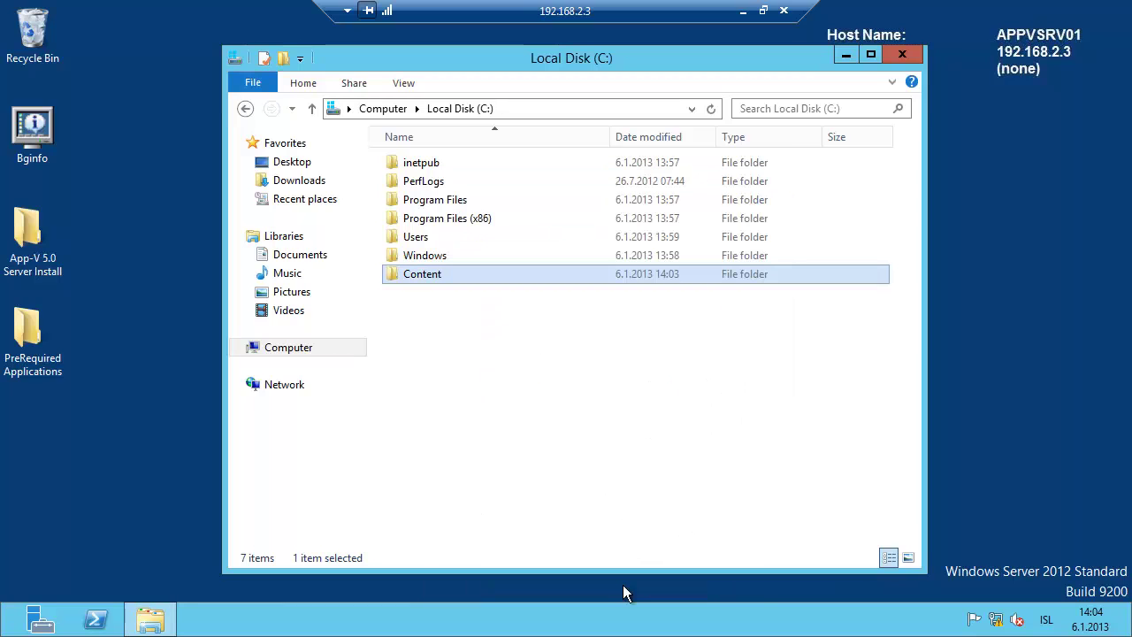